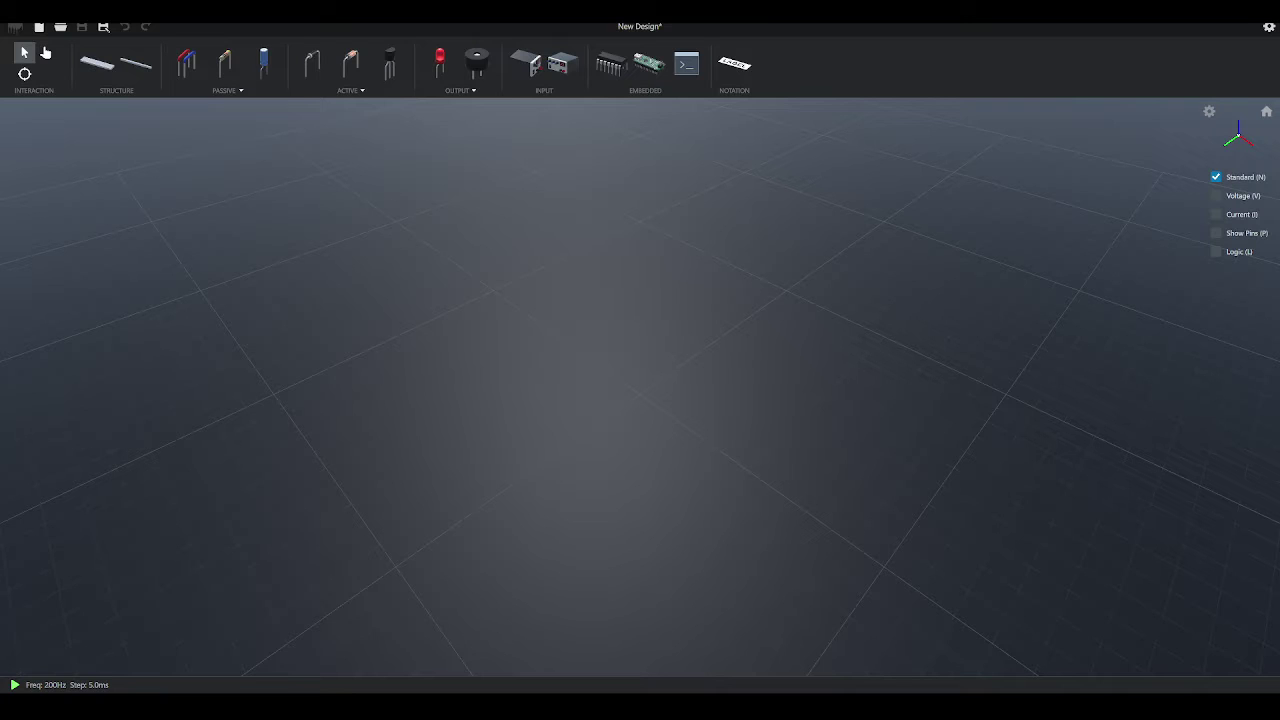
Step: Add a Breadboard Body to the empty design at its default position
{"action": "left_click", "coordinate": [97, 63]}
{"action": "left_click", "coordinate": [200, 148]}
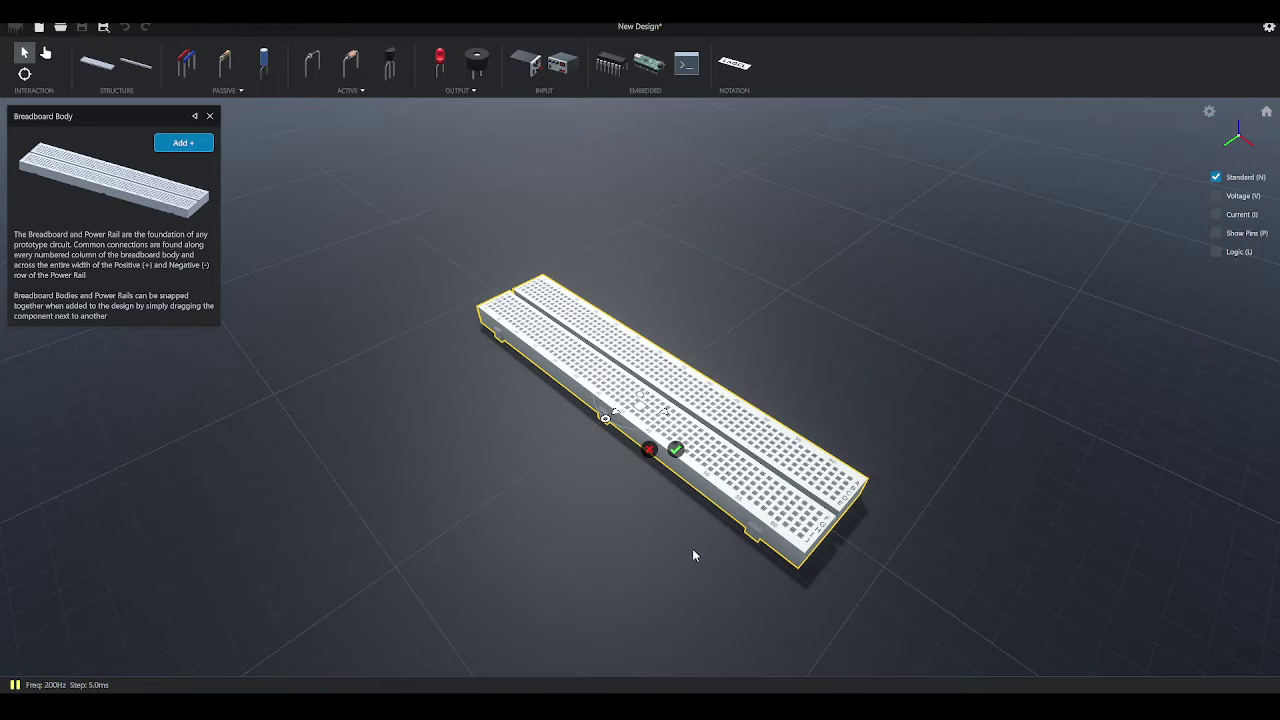
{"action": "scroll", "coordinate": [789, 426], "scroll_direction": "up", "scroll_amount": 3}
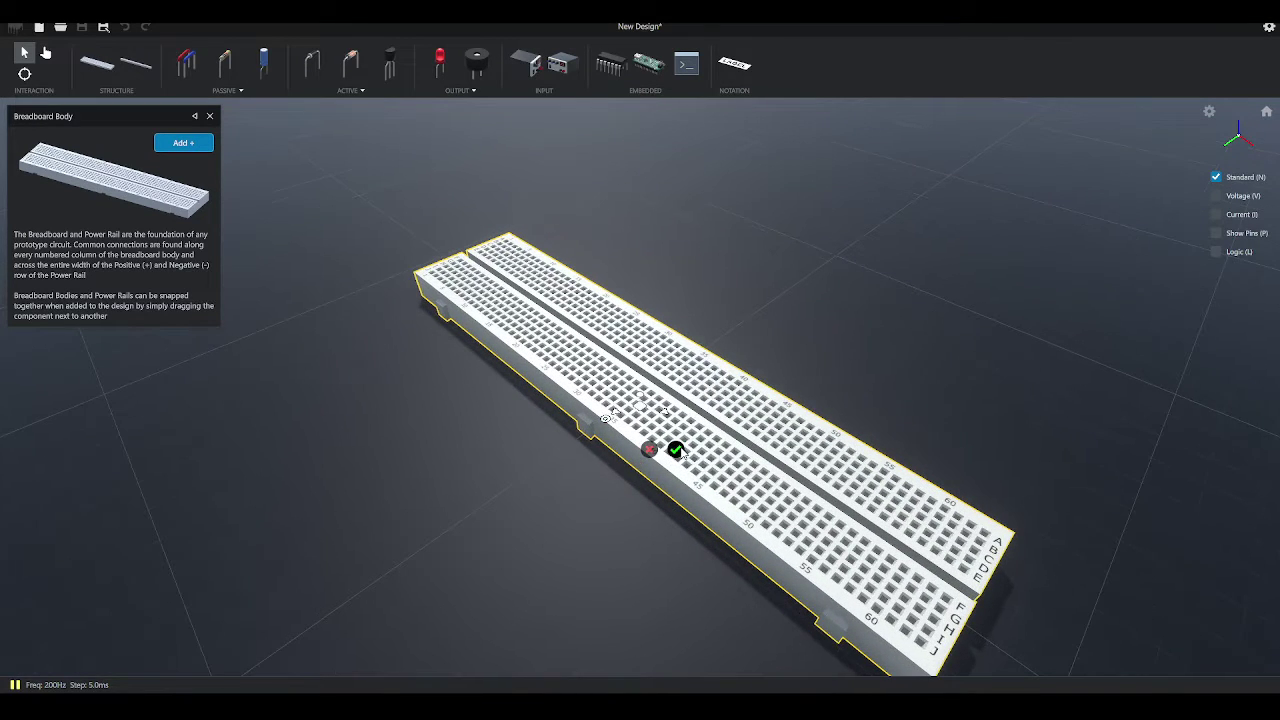
{"action": "left_click", "coordinate": [676, 450]}
Step: Add a Power Rail and snap it along the breadboard's row A side
{"action": "right_click_drag", "start_coordinate": [690, 450], "coordinate": [913, 410]}
{"action": "right_click_drag", "start_coordinate": [270, 141], "coordinate": [471, 254]}
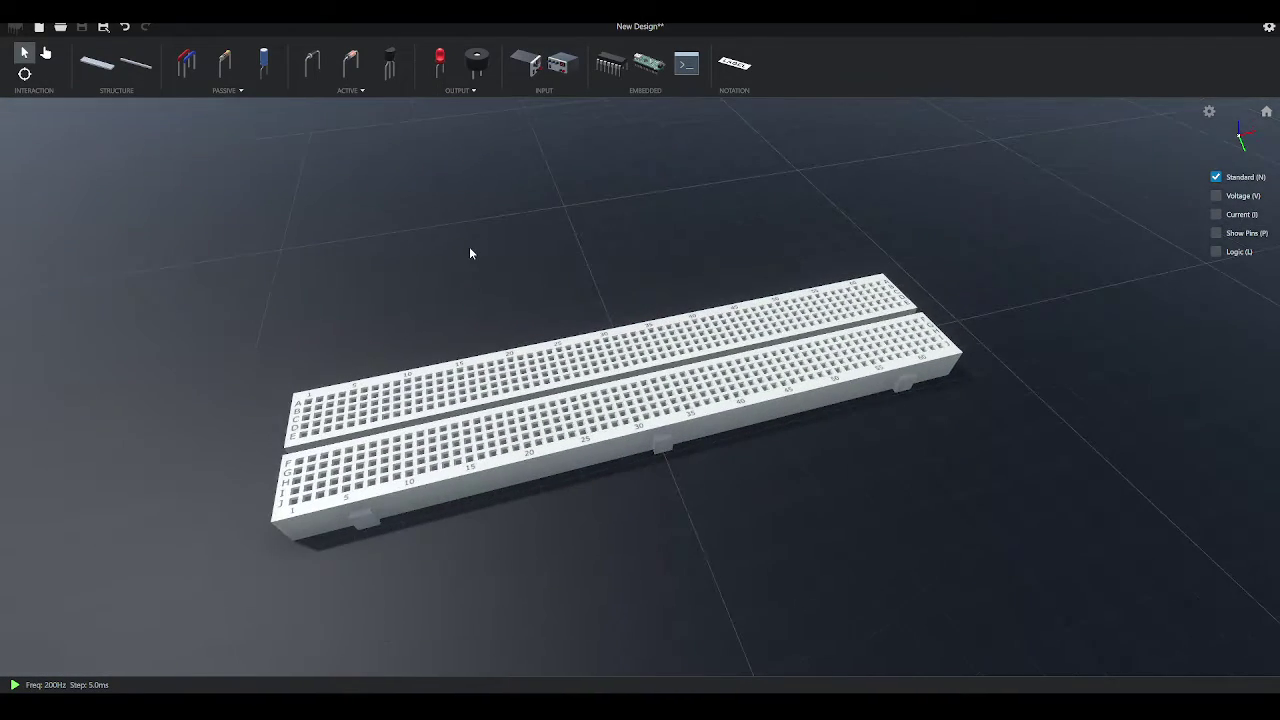
{"action": "left_click", "coordinate": [136, 67]}
{"action": "left_click", "coordinate": [183, 143]}
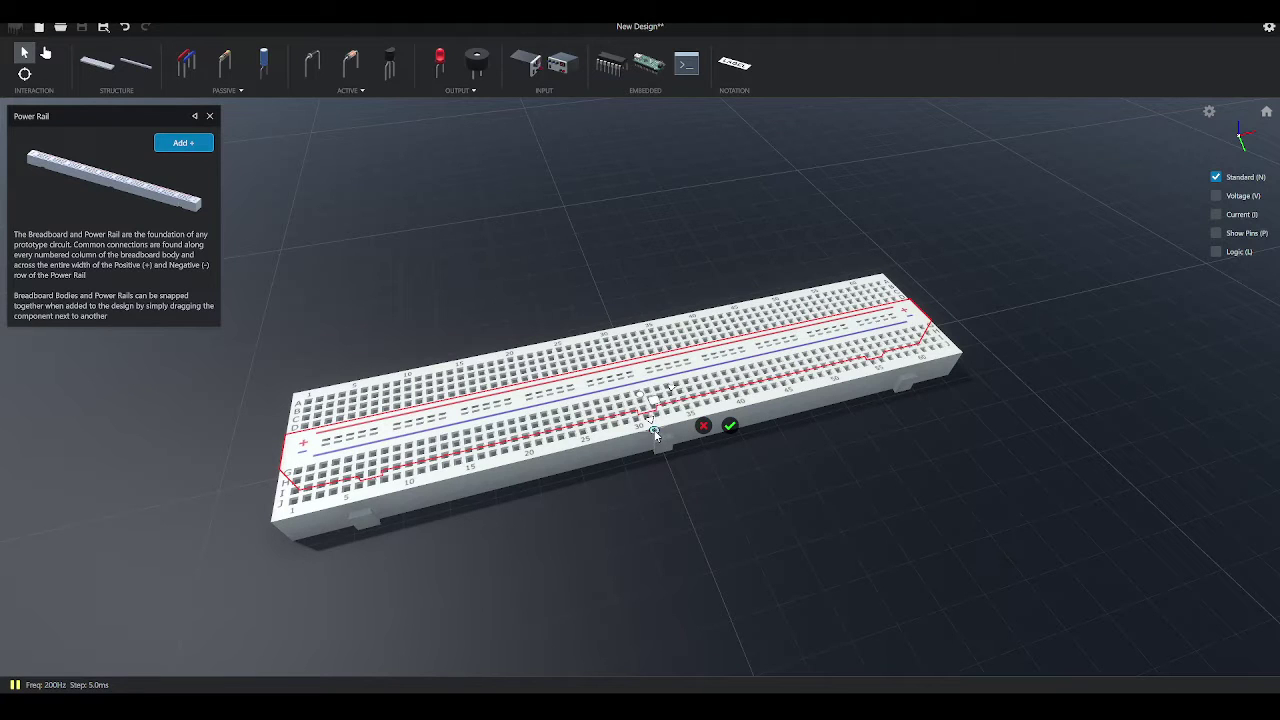
{"action": "left_click_drag", "start_coordinate": [655, 432], "coordinate": [692, 458]}
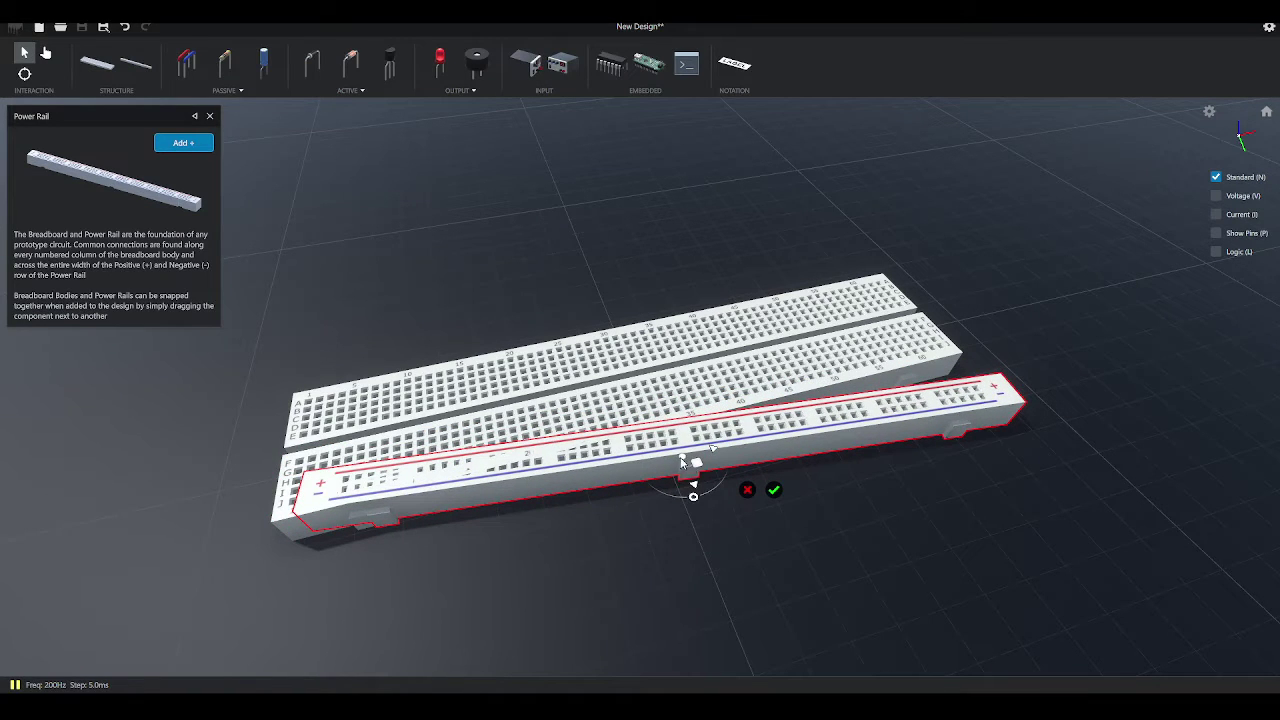
{"action": "left_click_drag", "start_coordinate": [697, 462], "coordinate": [614, 343]}
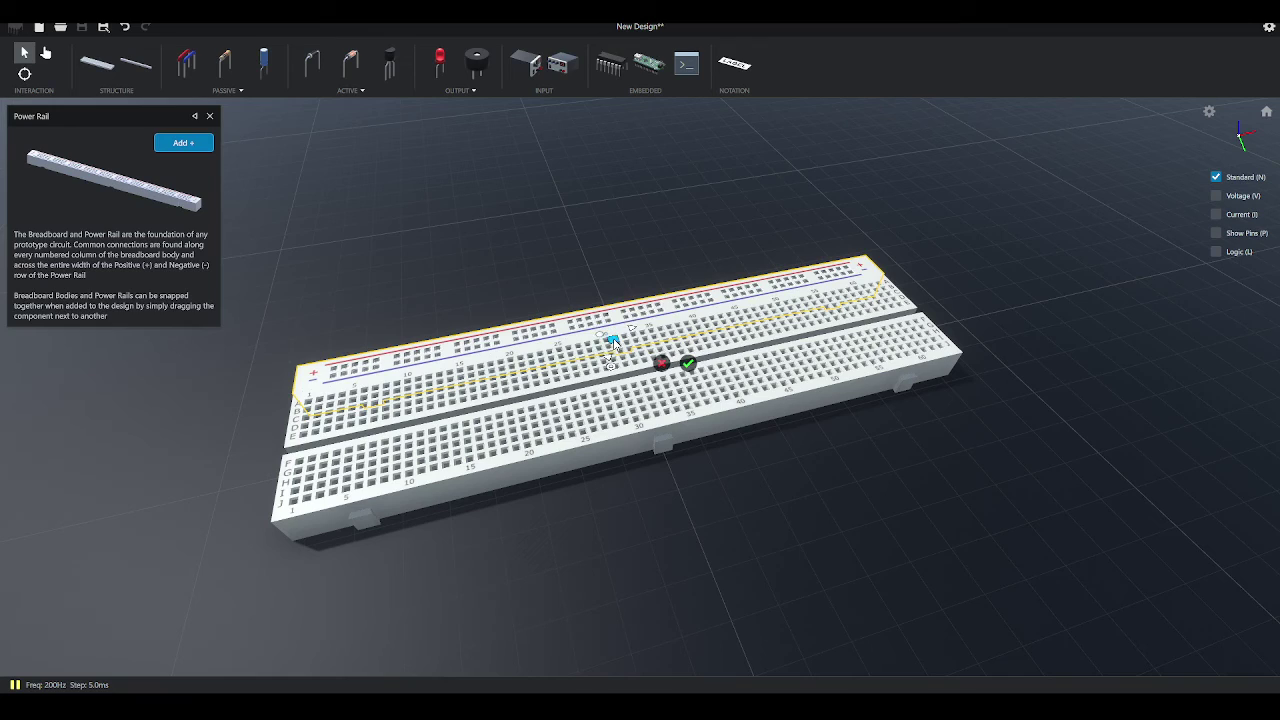
{"action": "left_click", "coordinate": [688, 363]}
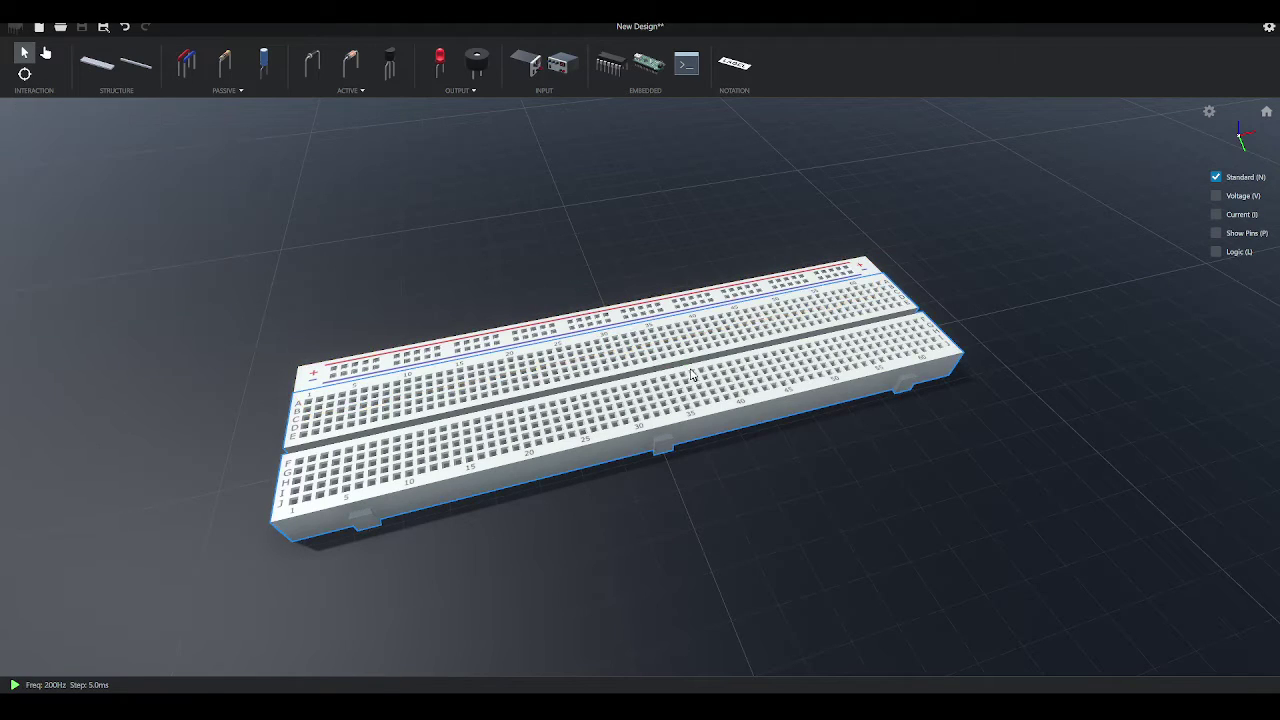
Step: Add a DC 12v Power Supply behind the breadboard with its front facing it, and connect its positive and negative terminals to the power rail
{"action": "left_click_drag", "start_coordinate": [858, 476], "coordinate": [940, 475]}
{"action": "right_click_drag", "start_coordinate": [939, 481], "coordinate": [864, 494]}
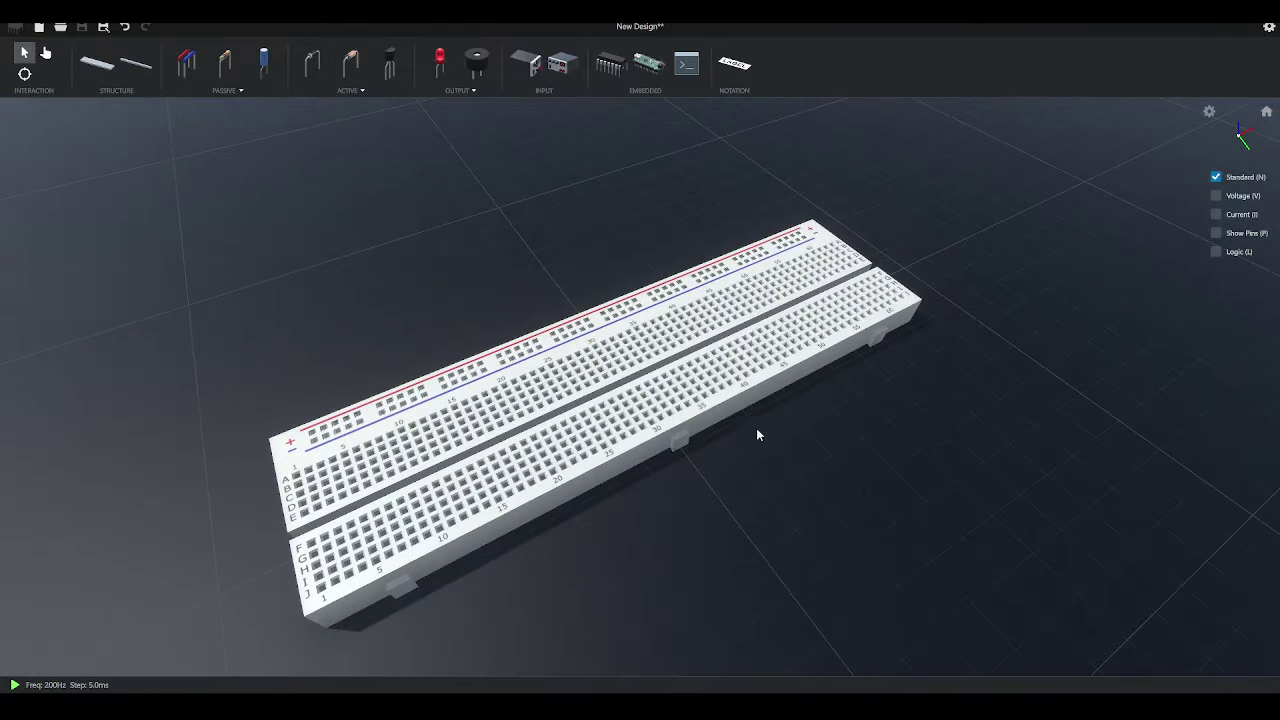
{"action": "left_click", "coordinate": [527, 64]}
{"action": "left_click", "coordinate": [200, 145]}
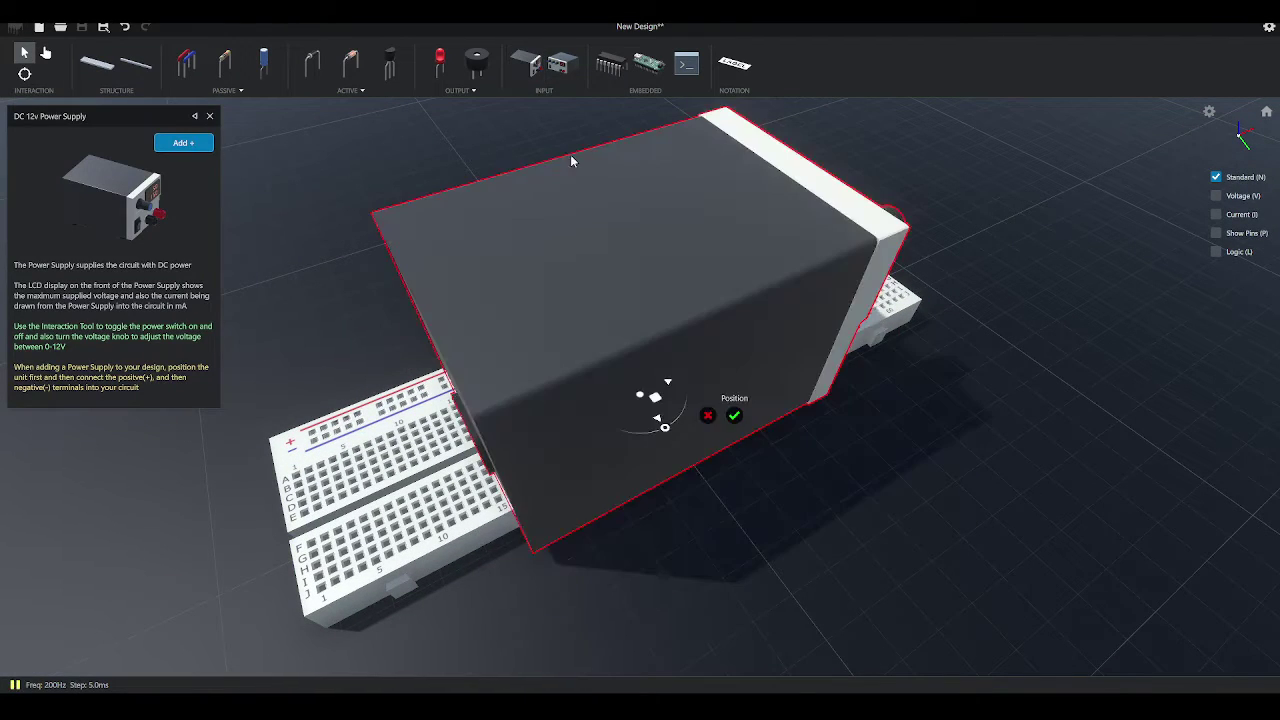
{"action": "left_click", "coordinate": [665, 427]}
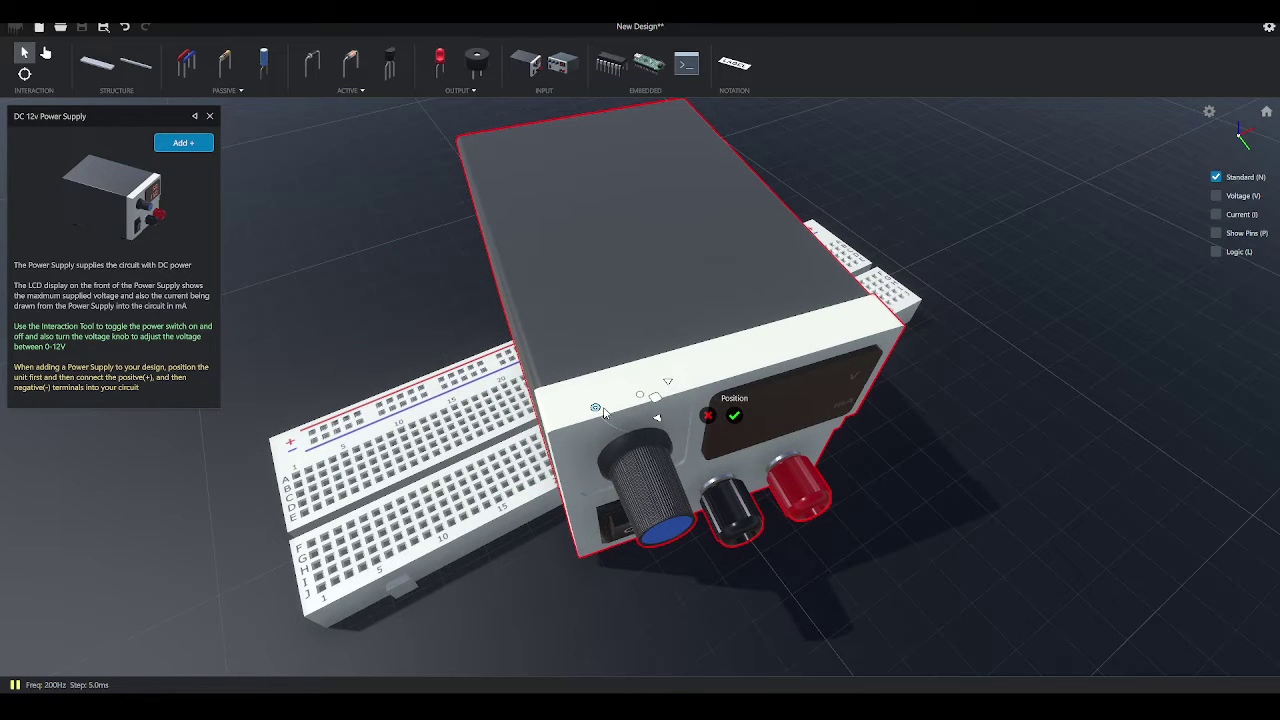
{"action": "left_click_drag", "start_coordinate": [655, 400], "coordinate": [646, 176]}
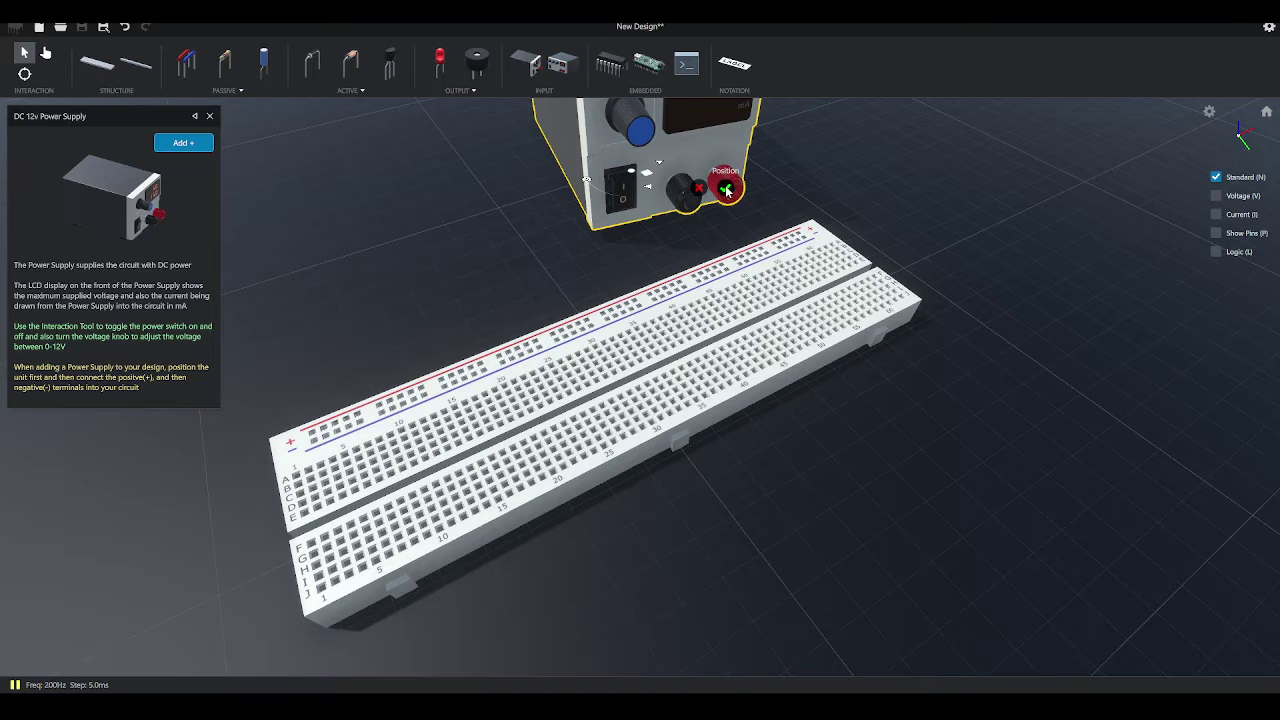
{"action": "left_click", "coordinate": [727, 190]}
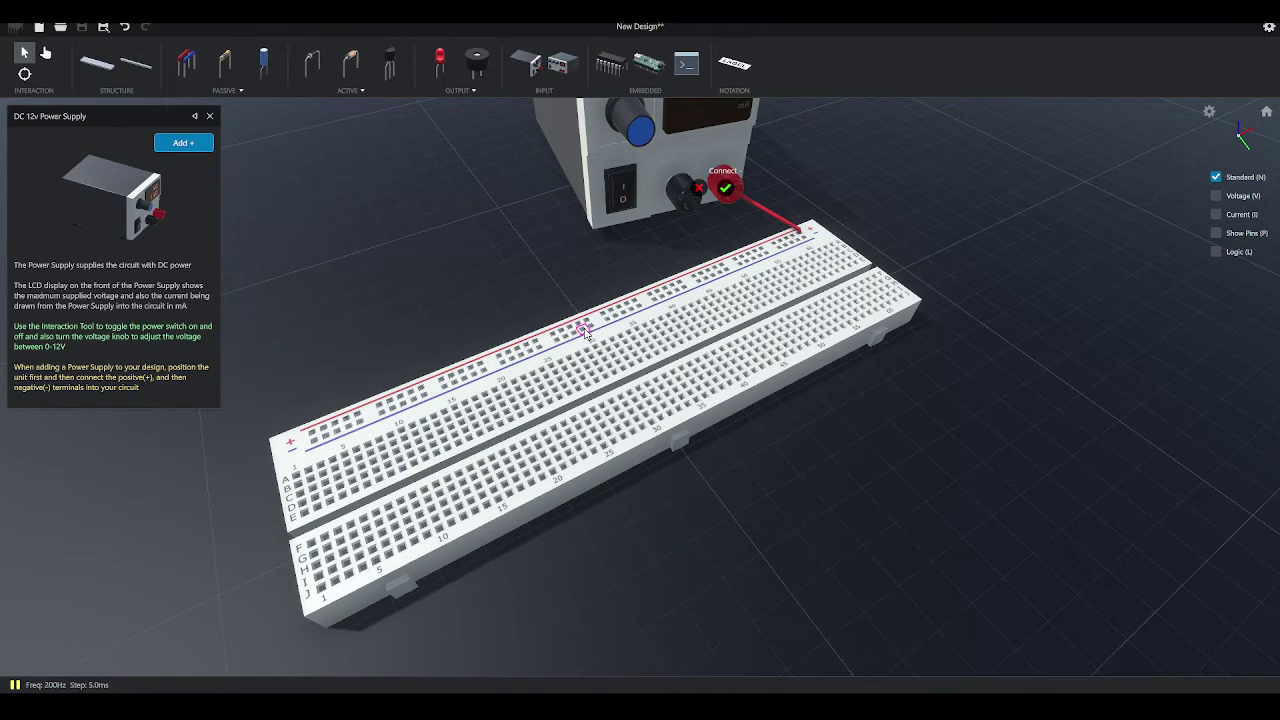
{"action": "left_click", "coordinate": [609, 317]}
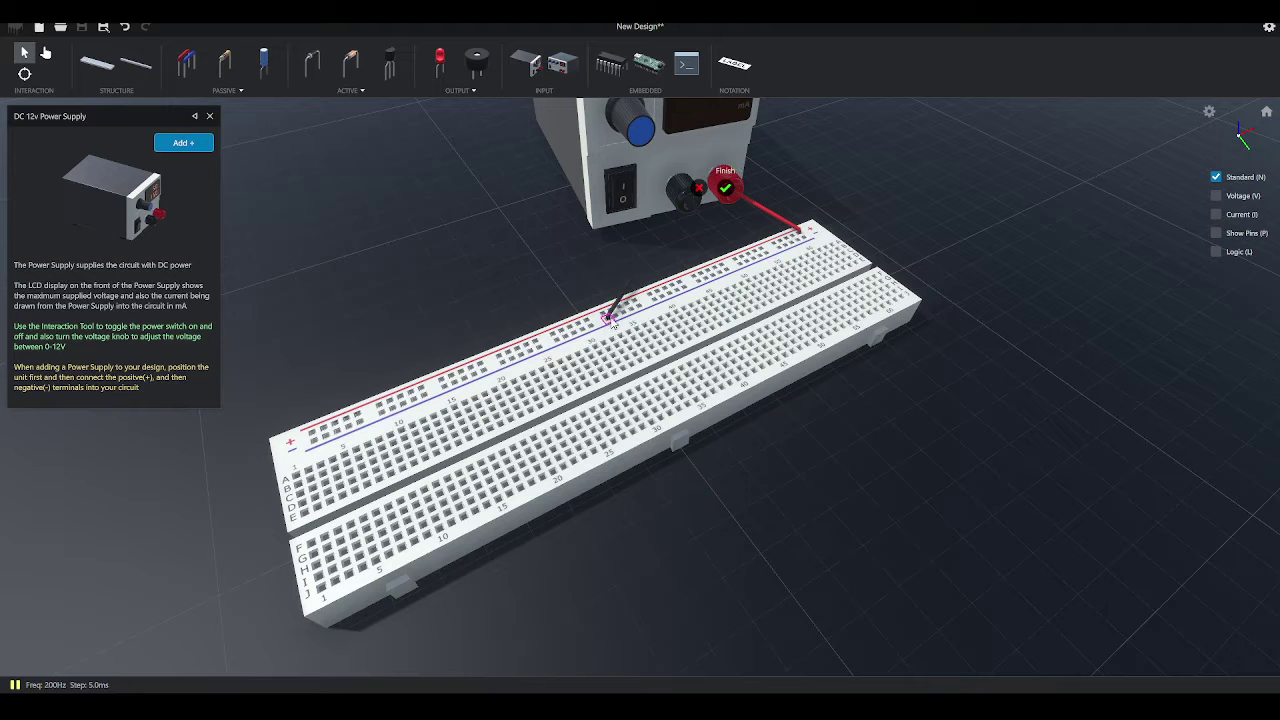
{"action": "left_click", "coordinate": [725, 188]}
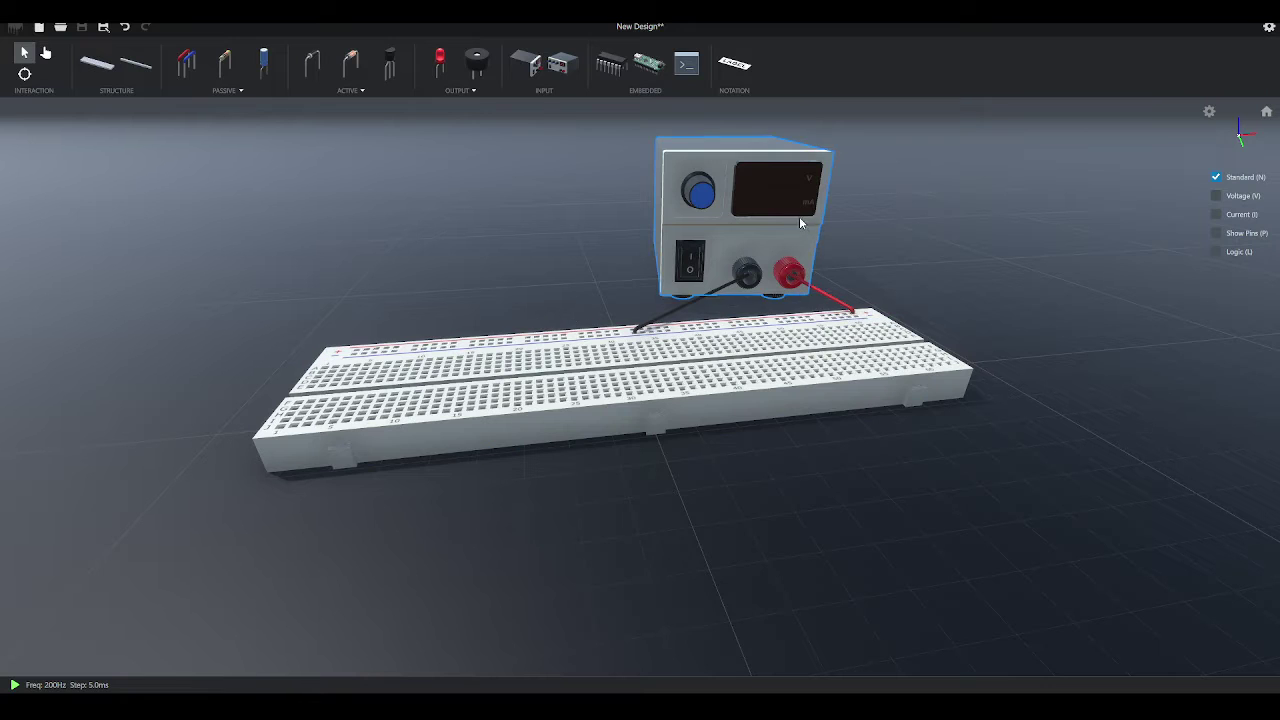
Step: Place a red jumper wire from the positive rail beside the supply's red lead to row A near column 60
{"action": "middle_click_drag", "start_coordinate": [1077, 242], "coordinate": [1031, 249]}
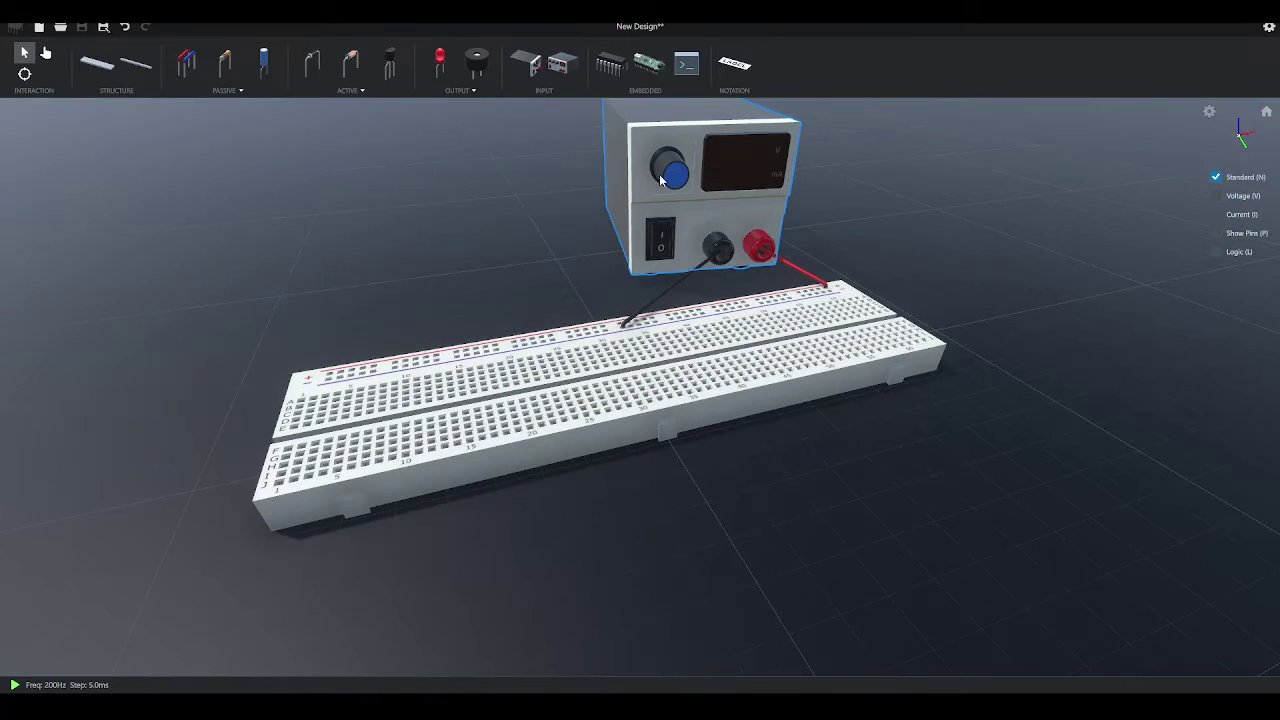
{"action": "middle_click_drag", "start_coordinate": [812, 189], "coordinate": [713, 231]}
{"action": "scroll", "coordinate": [979, 206], "scroll_direction": "up", "scroll_amount": 1}
{"action": "scroll", "coordinate": [979, 206], "scroll_direction": "up", "scroll_amount": 2}
{"action": "middle_click_drag", "start_coordinate": [1050, 175], "coordinate": [923, 280]}
{"action": "left_click_drag", "start_coordinate": [997, 288], "coordinate": [854, 429]}
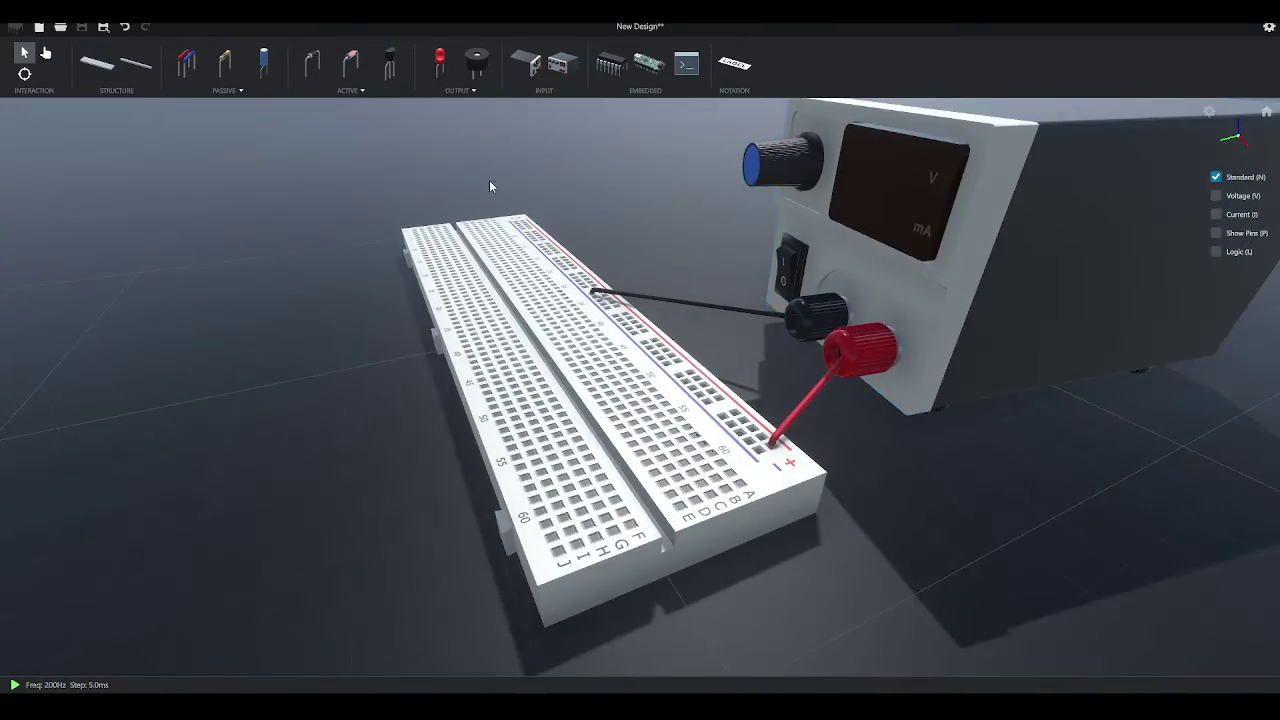
{"action": "left_click", "coordinate": [186, 63]}
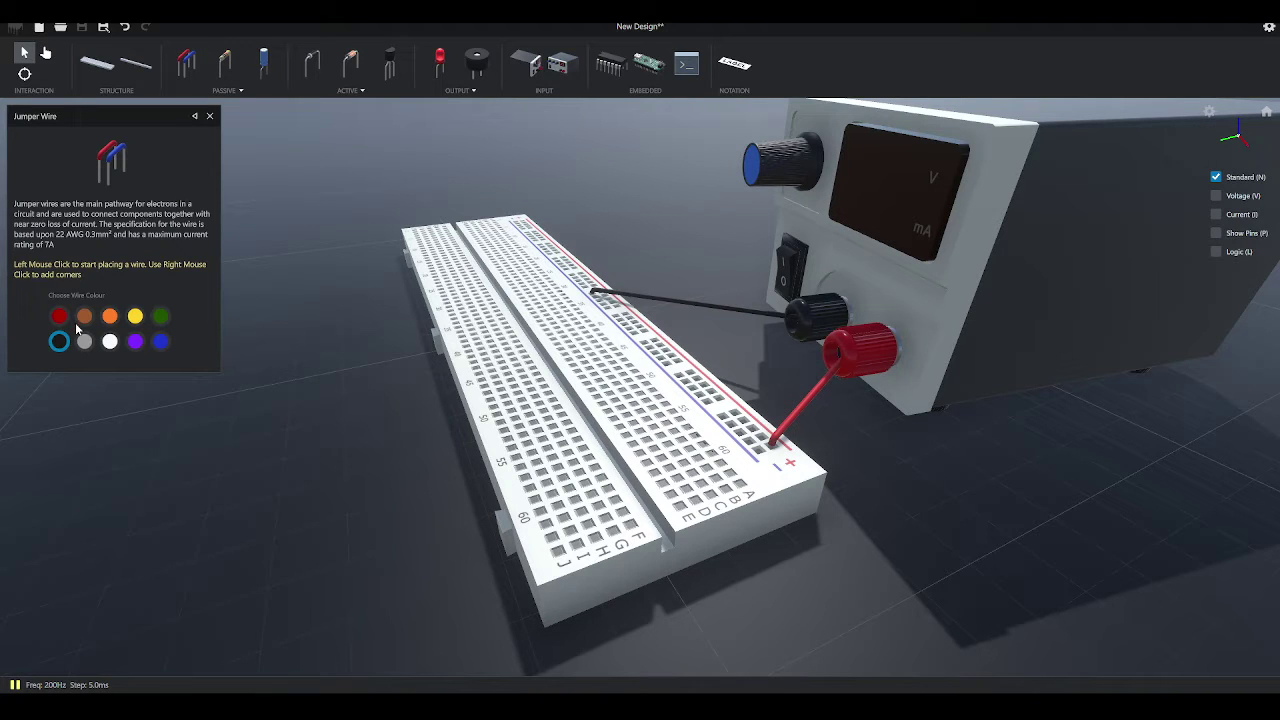
{"action": "left_click", "coordinate": [763, 438]}
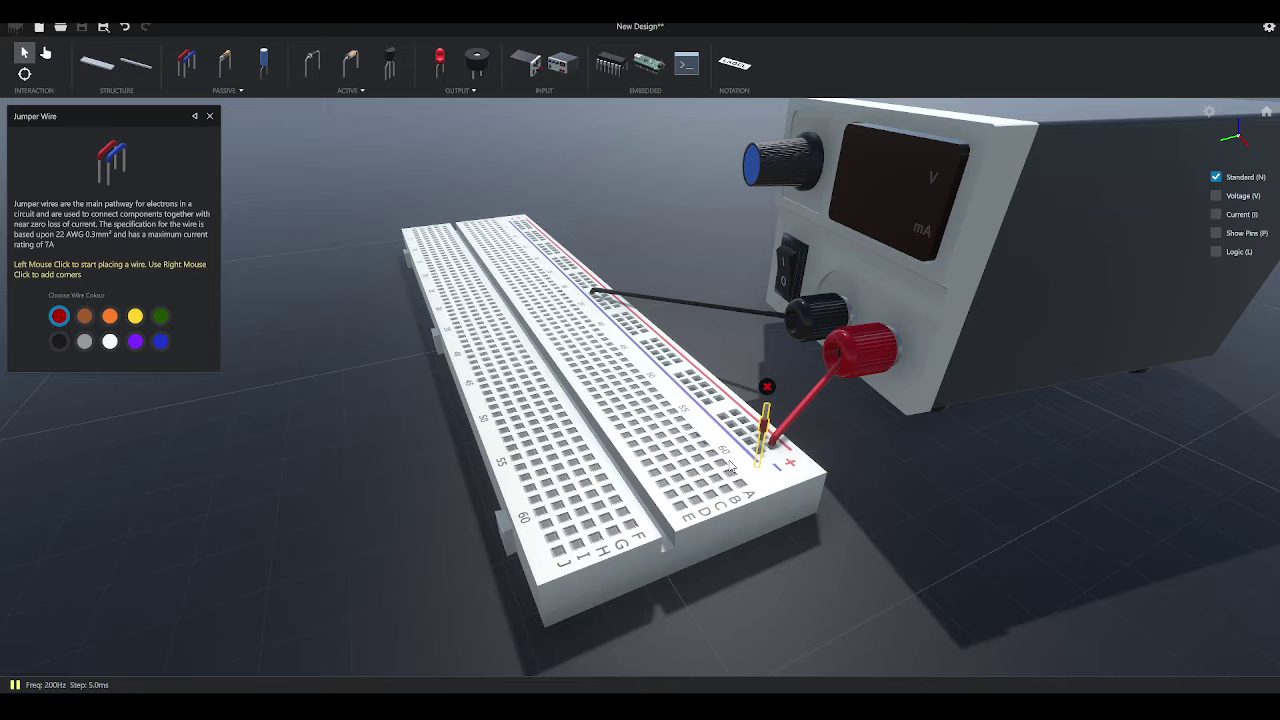
{"action": "left_click", "coordinate": [719, 465]}
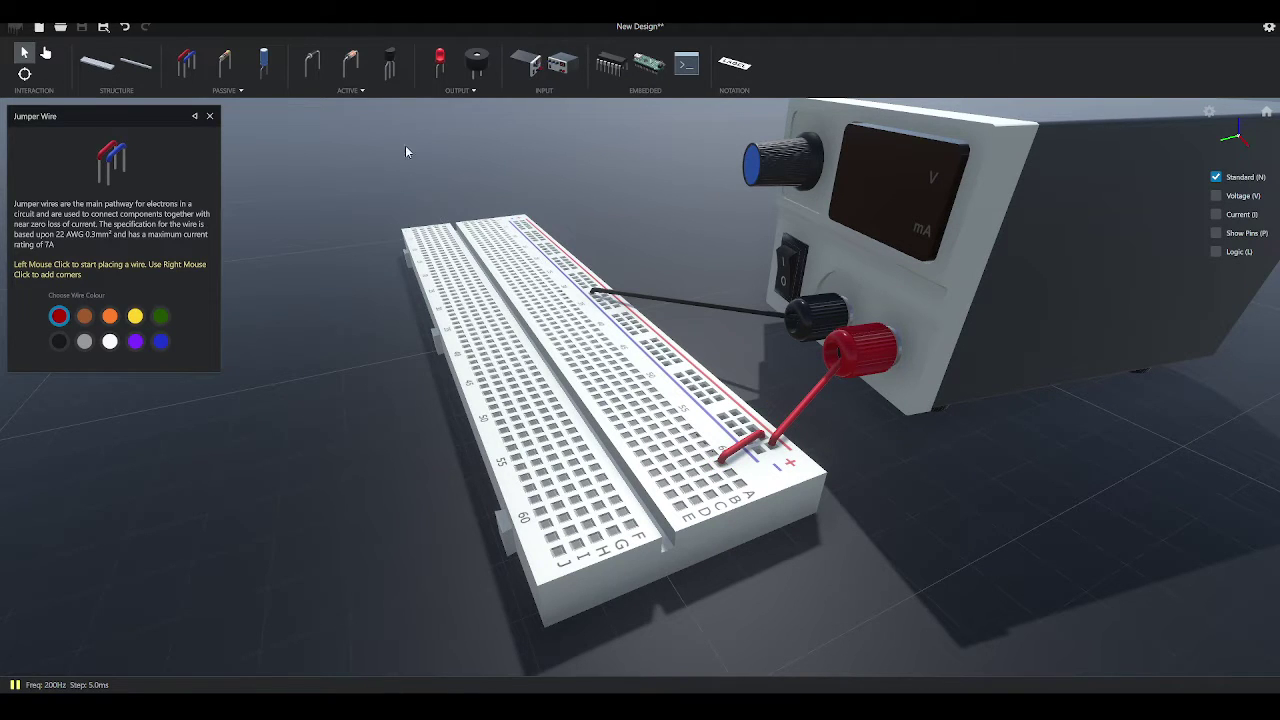
Step: Place a 220 ohm resistor from the red jumper's column and a blue 5mm LED with 2.2 V forward voltage in series with it
{"action": "left_click", "coordinate": [225, 62]}
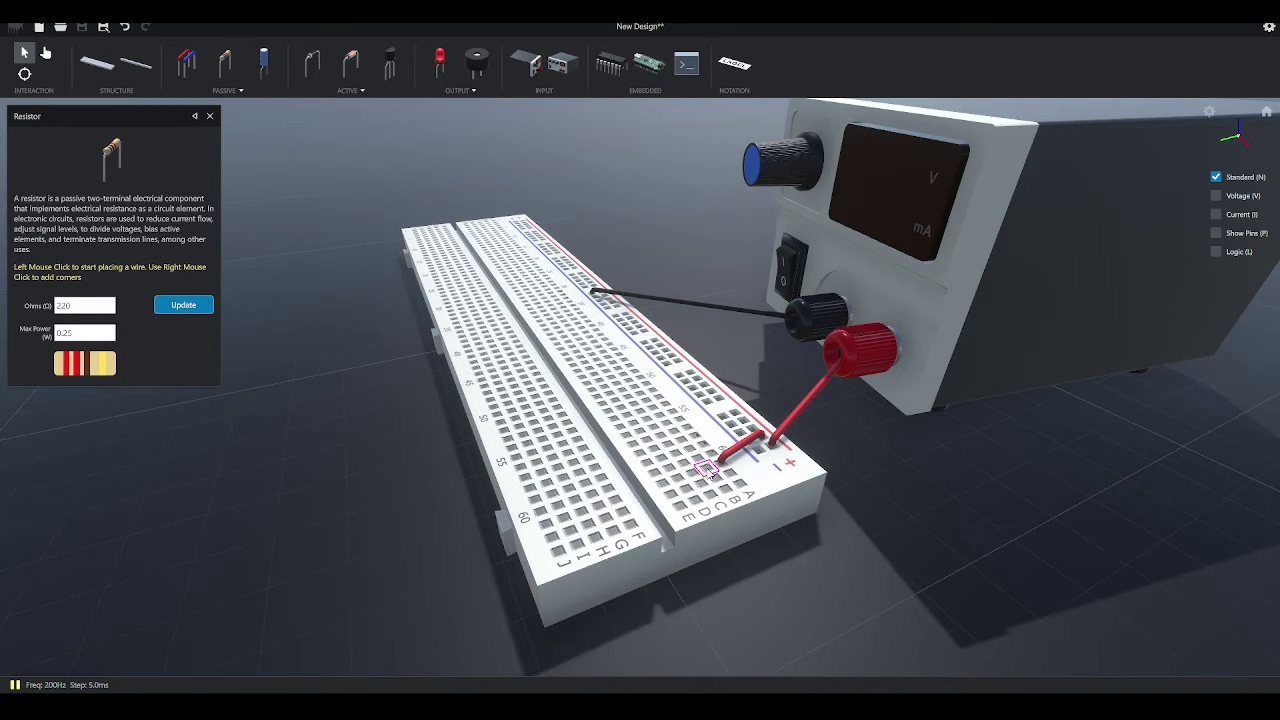
{"action": "left_click", "coordinate": [693, 473]}
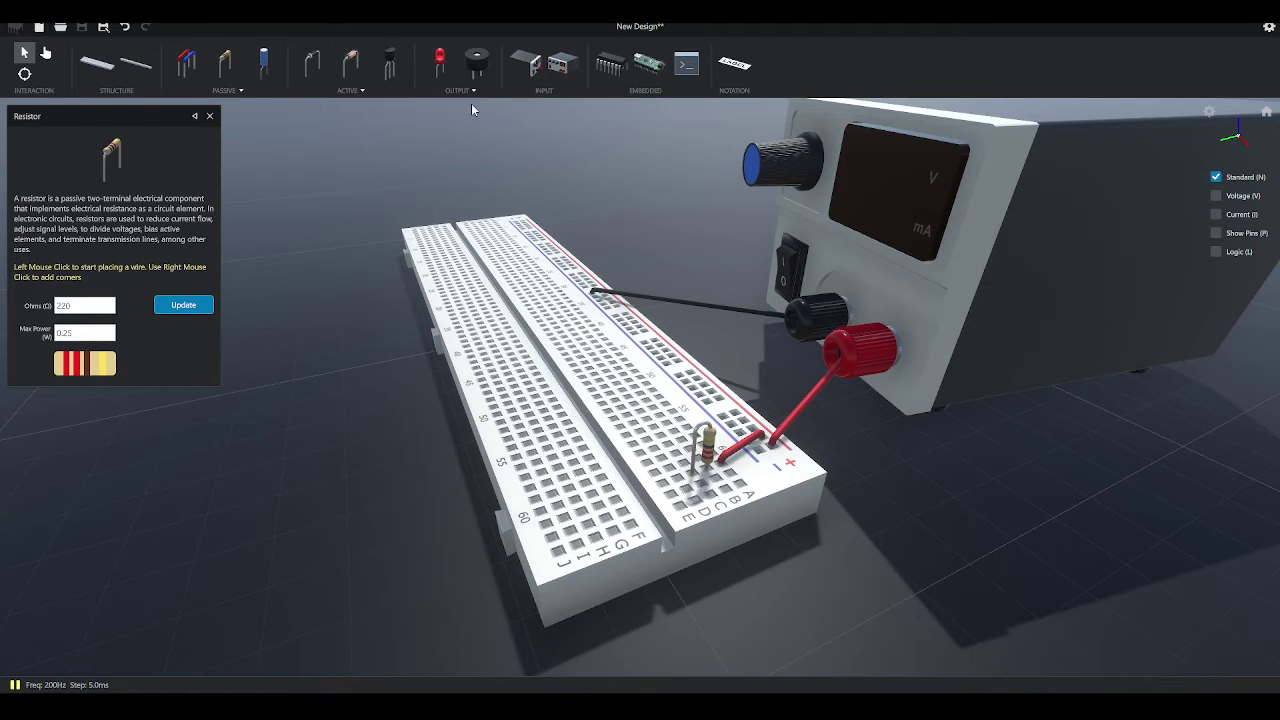
{"action": "left_click", "coordinate": [441, 60]}
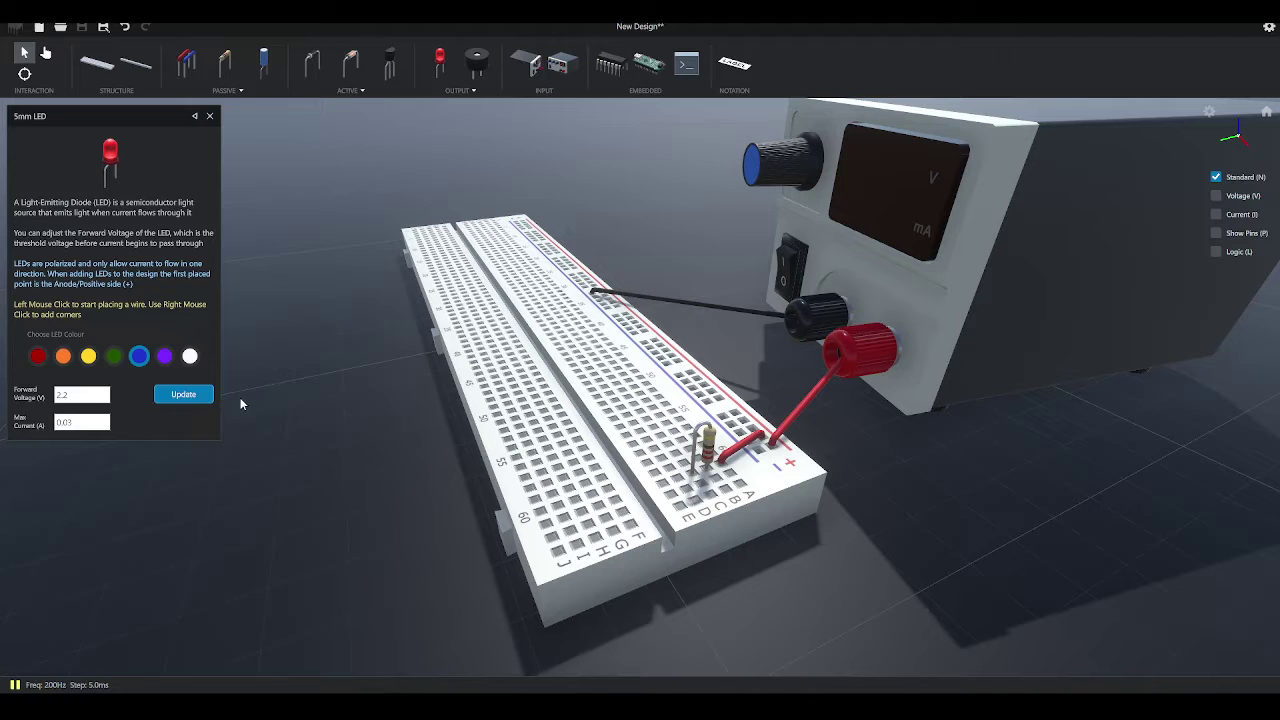
{"action": "left_click", "coordinate": [678, 478]}
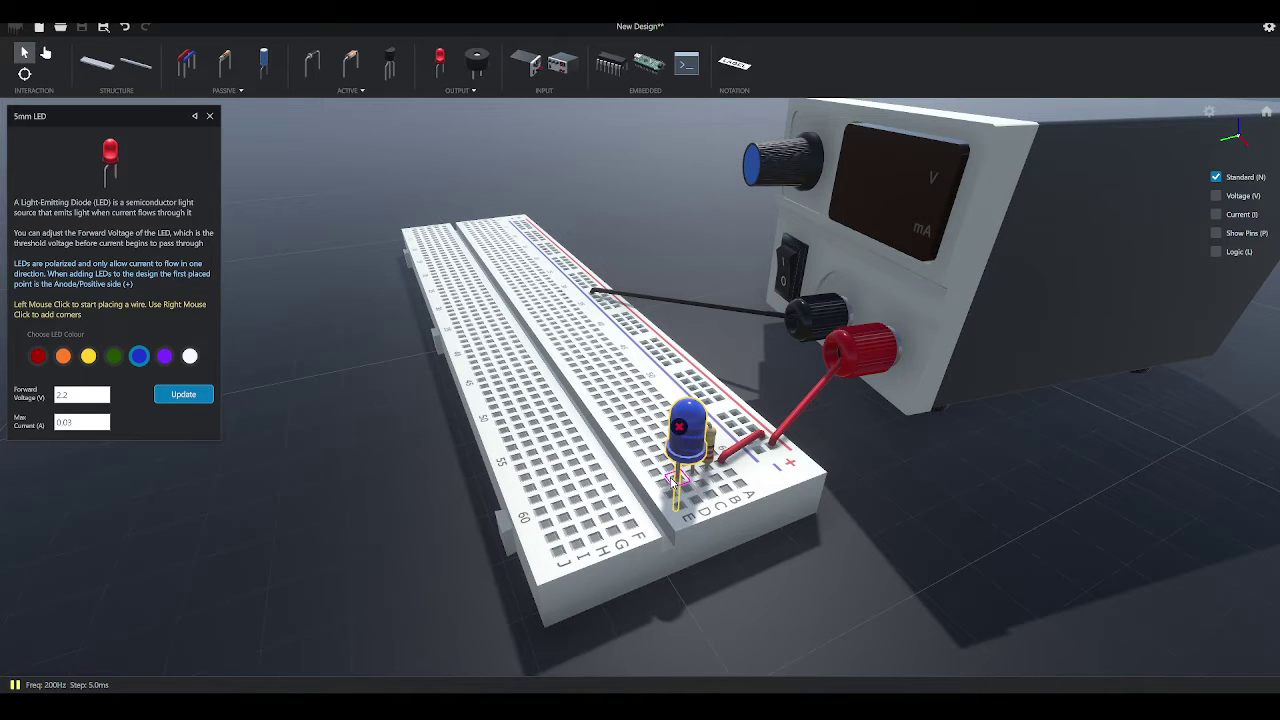
{"action": "left_click", "coordinate": [687, 490]}
Step: Place a black jumper wire from the column of the LED's negative leg to the negative power rail
{"action": "right_click_drag", "start_coordinate": [740, 507], "coordinate": [816, 477]}
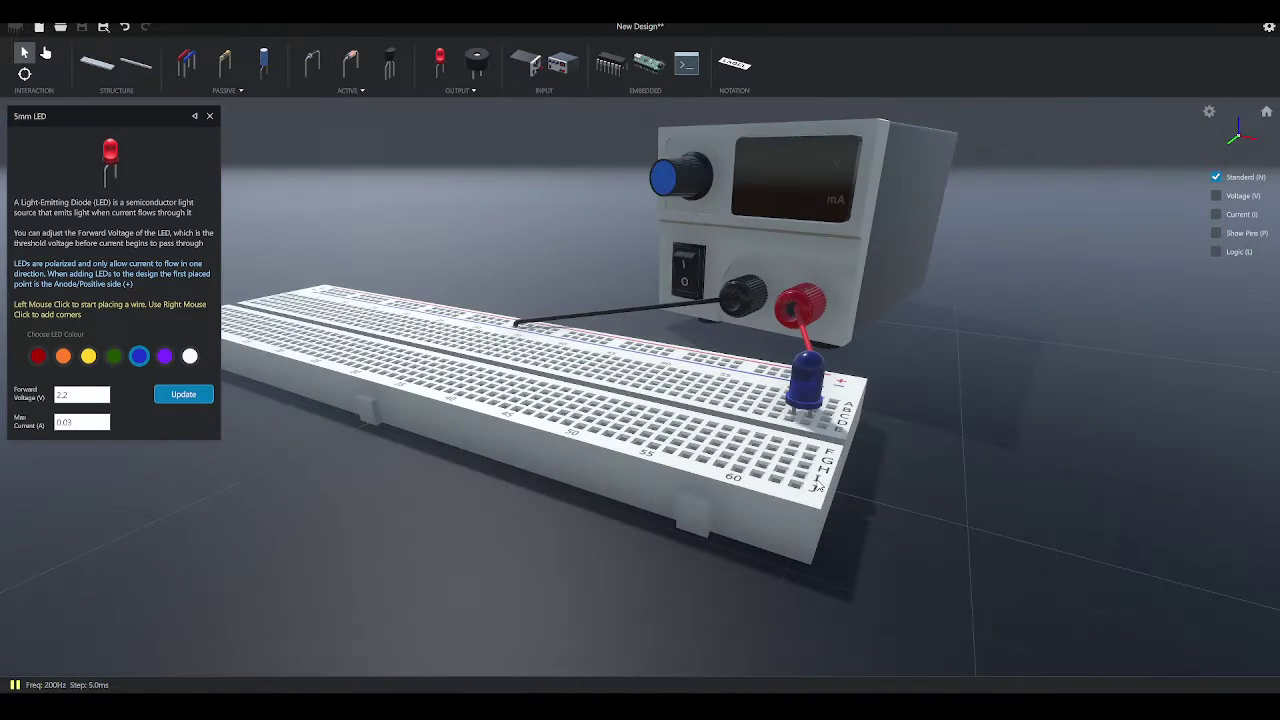
{"action": "right_click_drag", "start_coordinate": [832, 411], "coordinate": [795, 462]}
{"action": "left_click", "coordinate": [187, 62]}
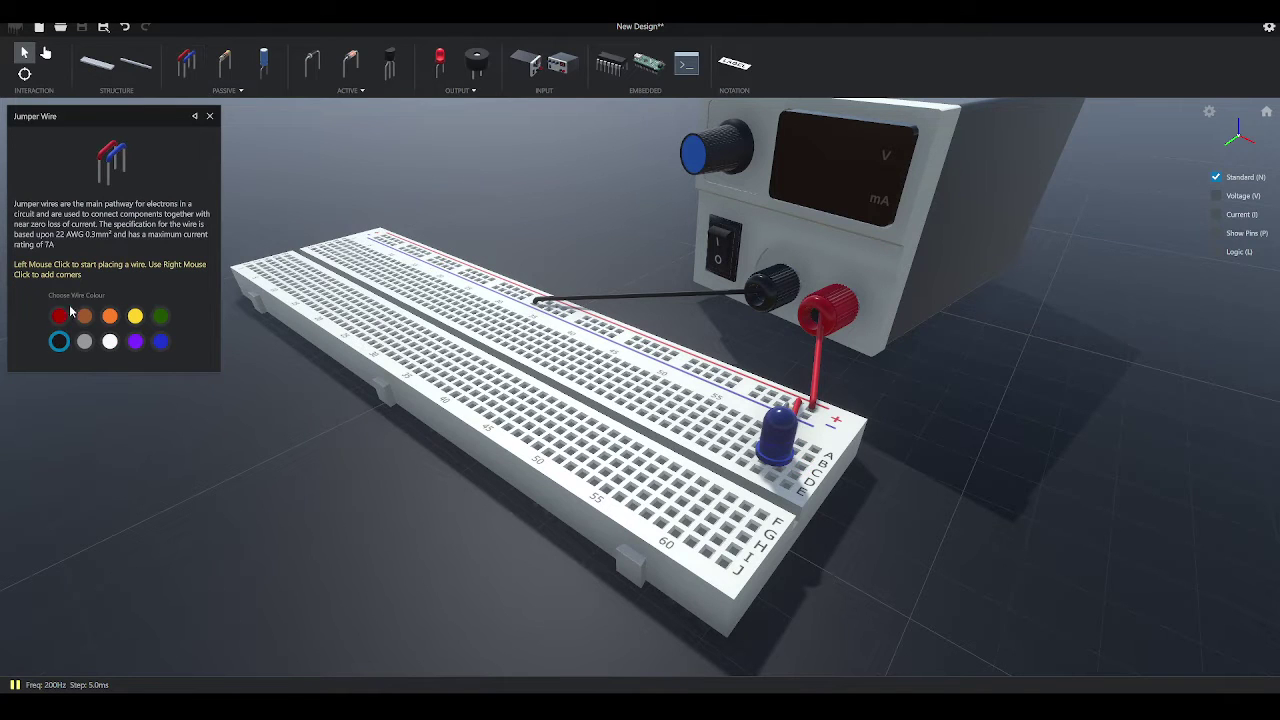
{"action": "left_click", "coordinate": [771, 480]}
{"action": "left_click", "coordinate": [628, 344]}
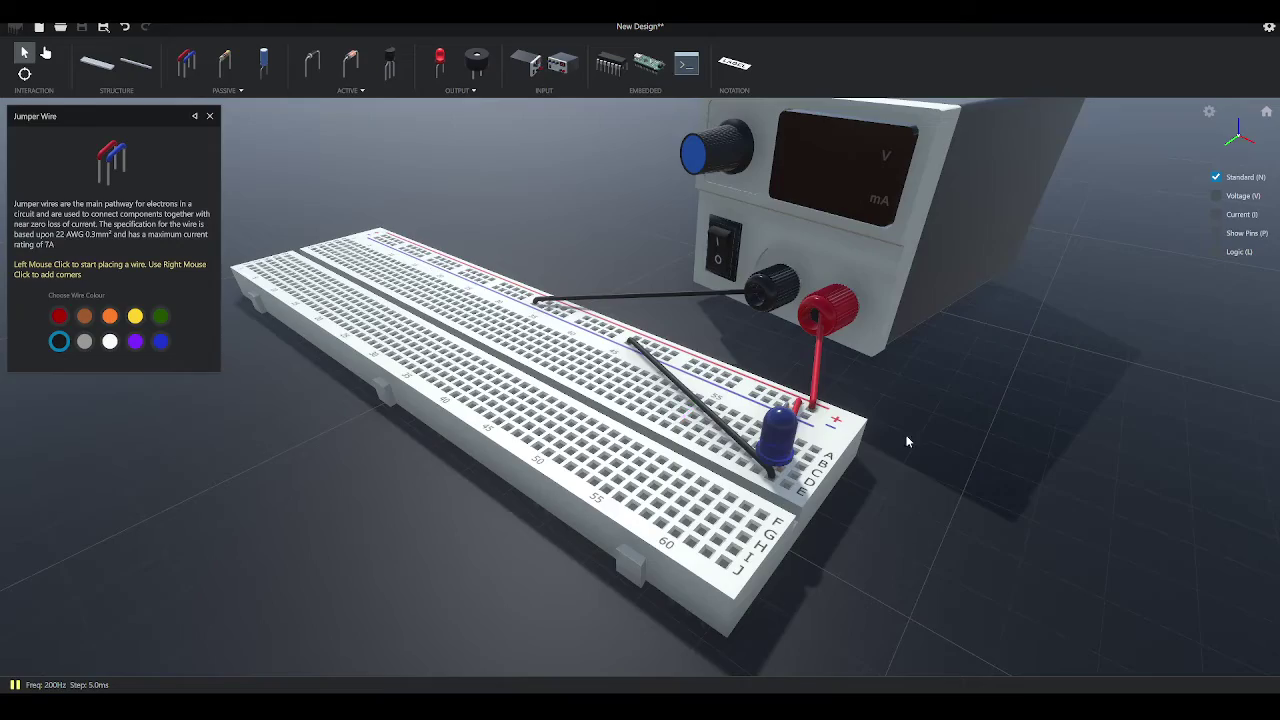
Step: Check the scope view for the black jumper wire, the red jumper wire and the resistor, closing it after each one
{"action": "right_click_drag", "start_coordinate": [906, 440], "coordinate": [987, 420]}
{"action": "middle_click_drag", "start_coordinate": [987, 425], "coordinate": [1026, 430]}
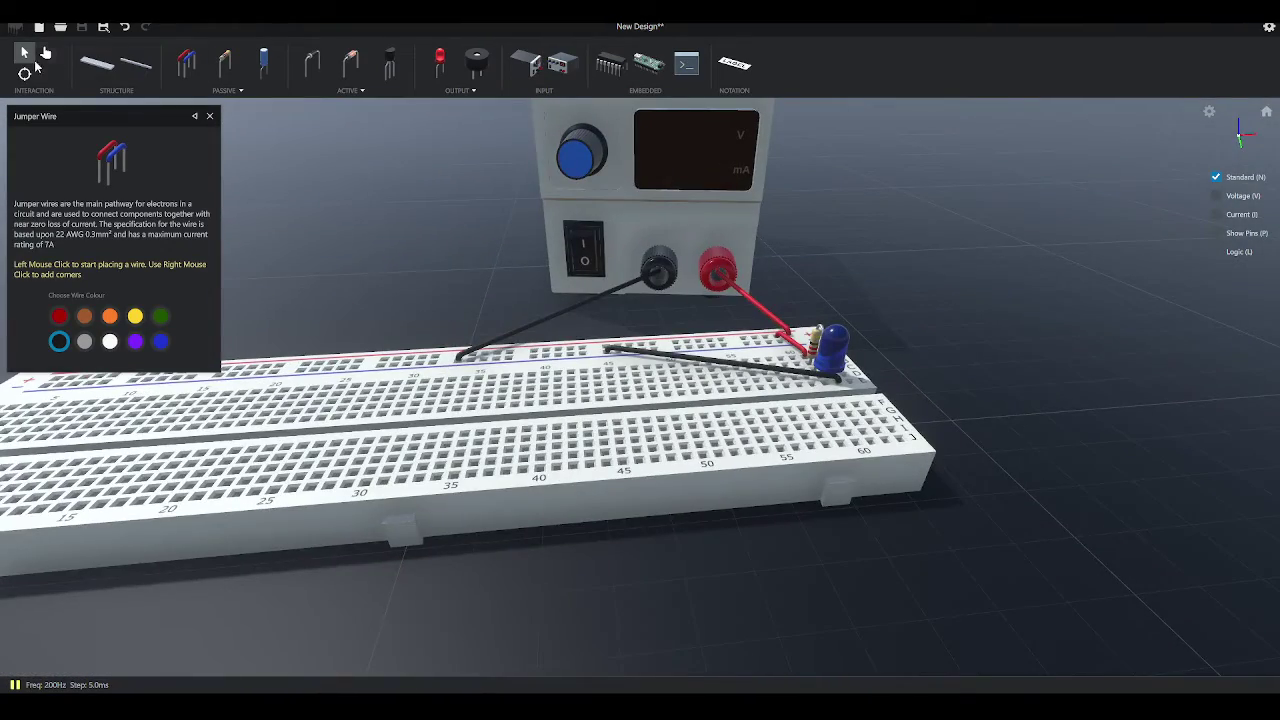
{"action": "middle_click_drag", "start_coordinate": [442, 191], "coordinate": [448, 152]}
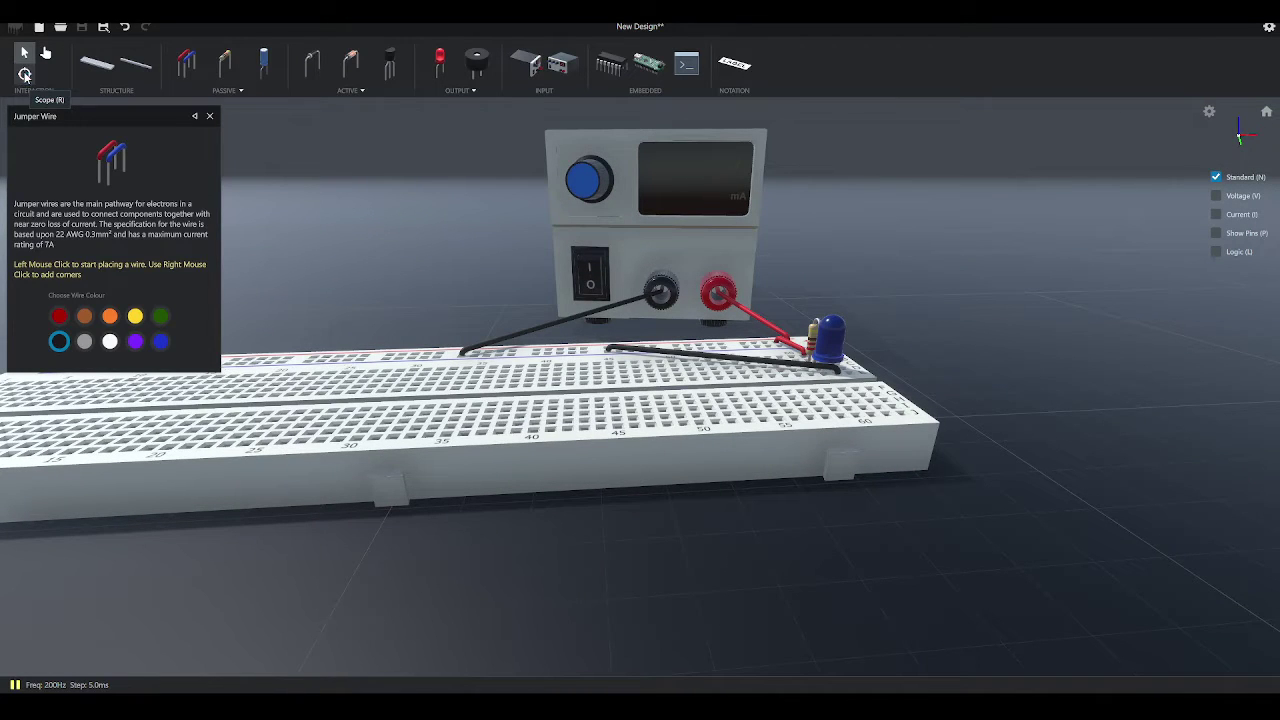
{"action": "left_click", "coordinate": [25, 75]}
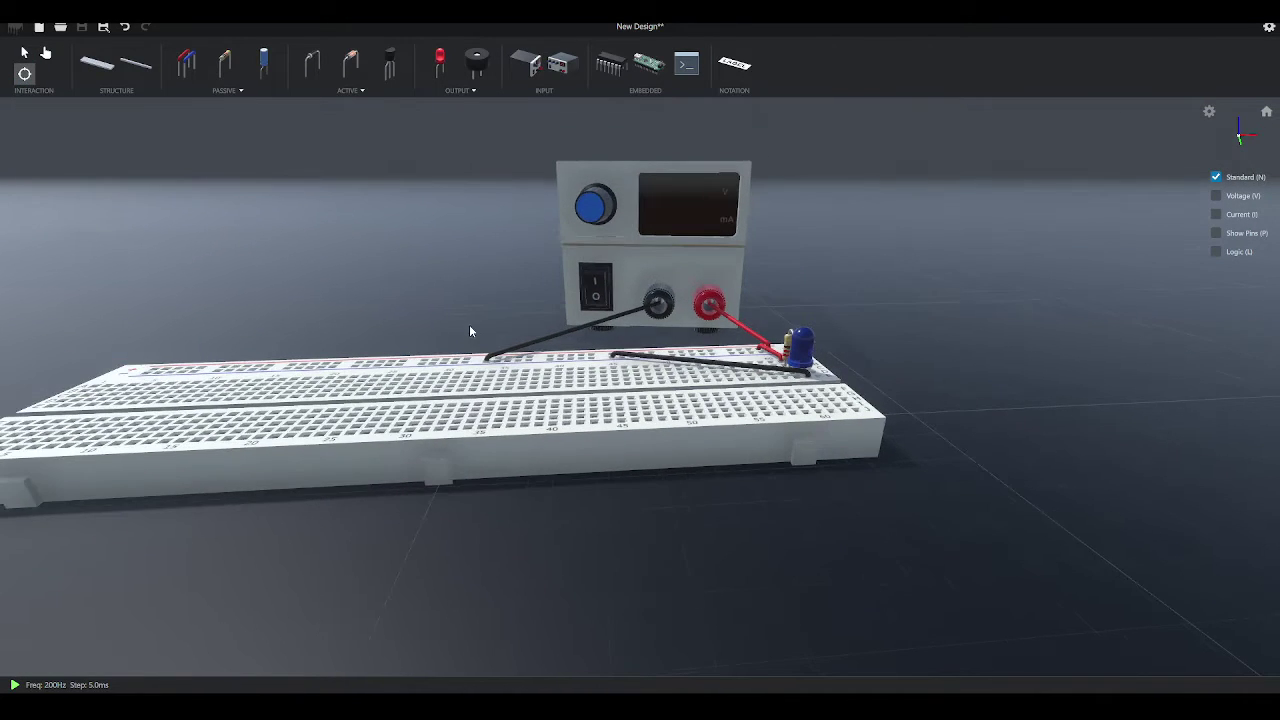
{"action": "middle_click_drag", "start_coordinate": [437, 317], "coordinate": [472, 376]}
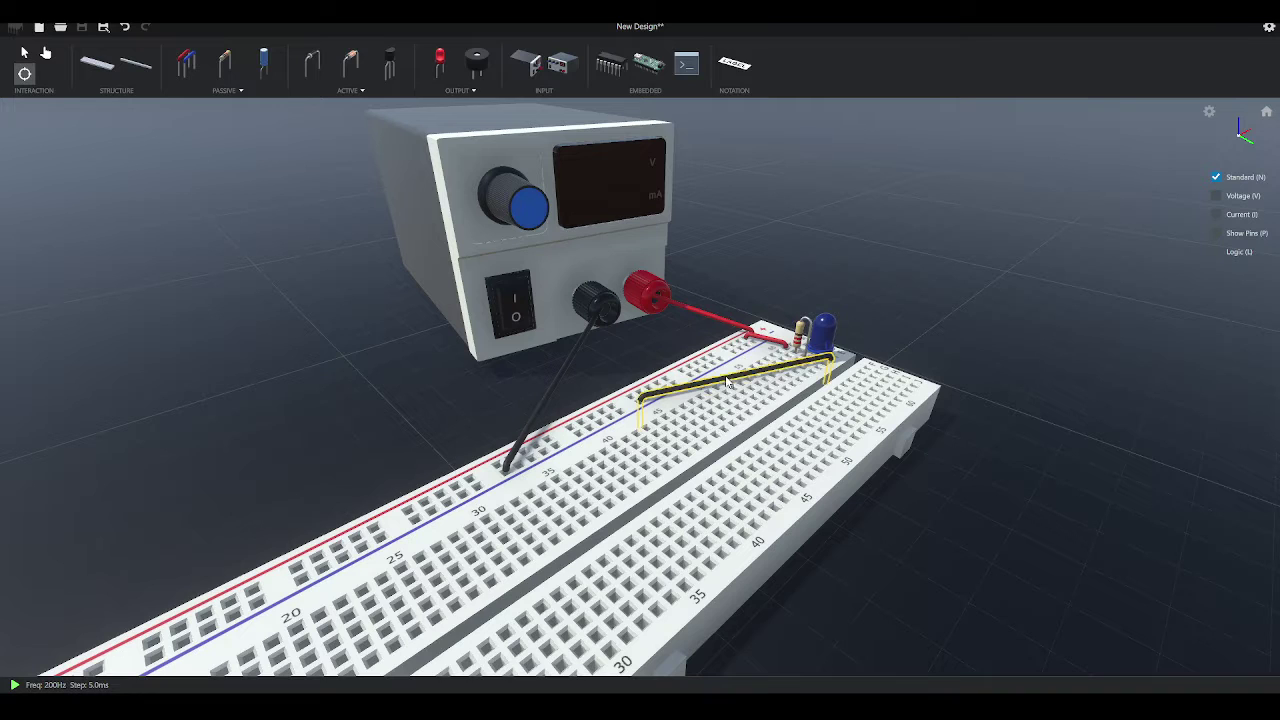
{"action": "left_click", "coordinate": [671, 395]}
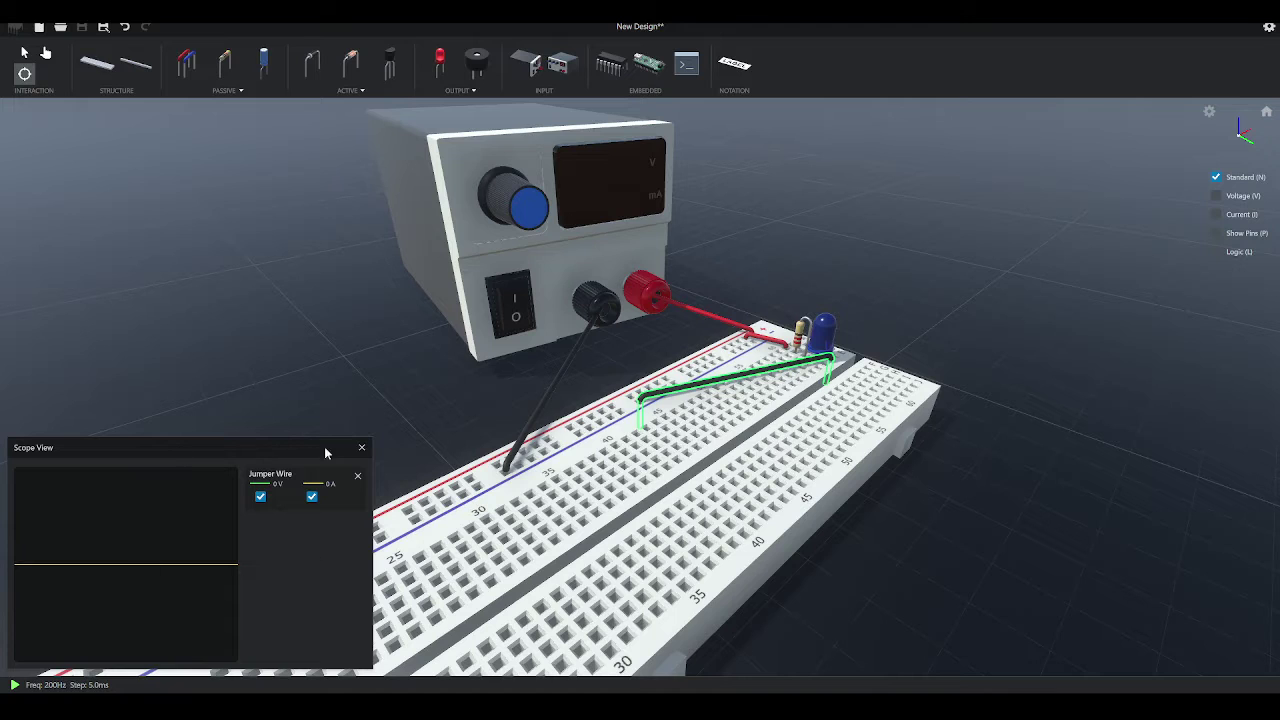
{"action": "left_click", "coordinate": [361, 447]}
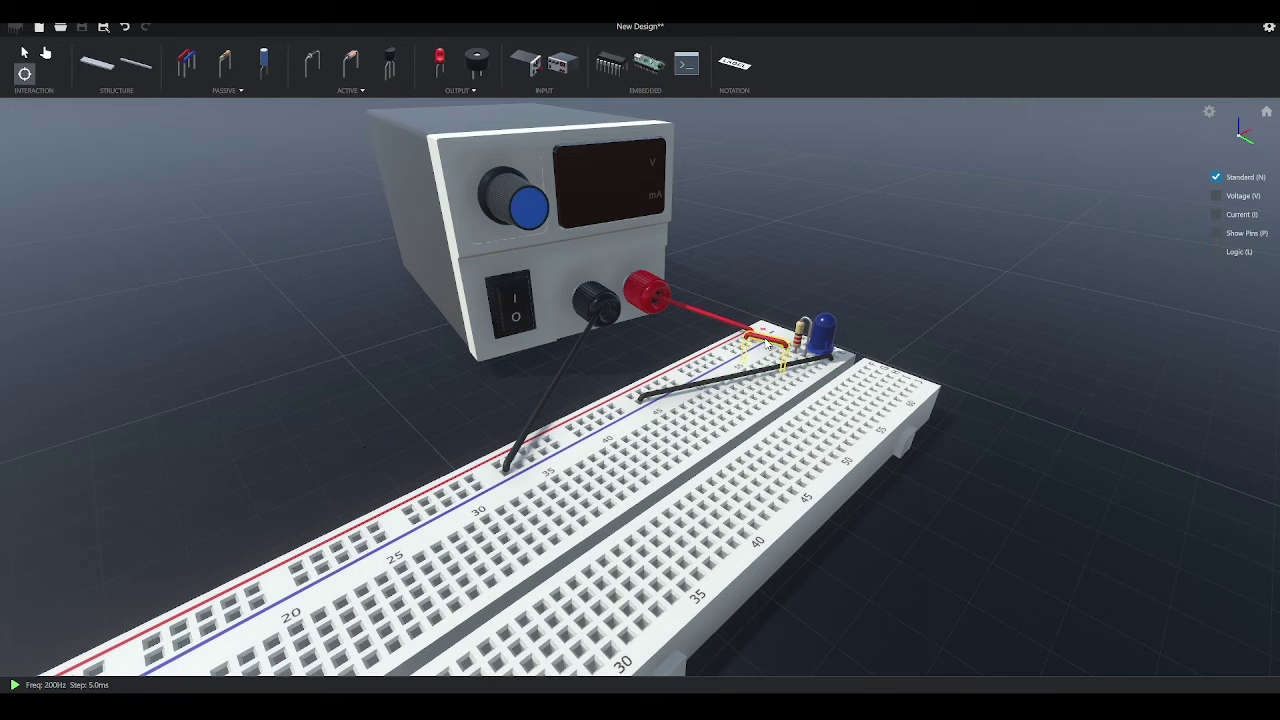
{"action": "left_click", "coordinate": [768, 343]}
{"action": "left_click", "coordinate": [361, 447]}
{"action": "left_click", "coordinate": [802, 335]}
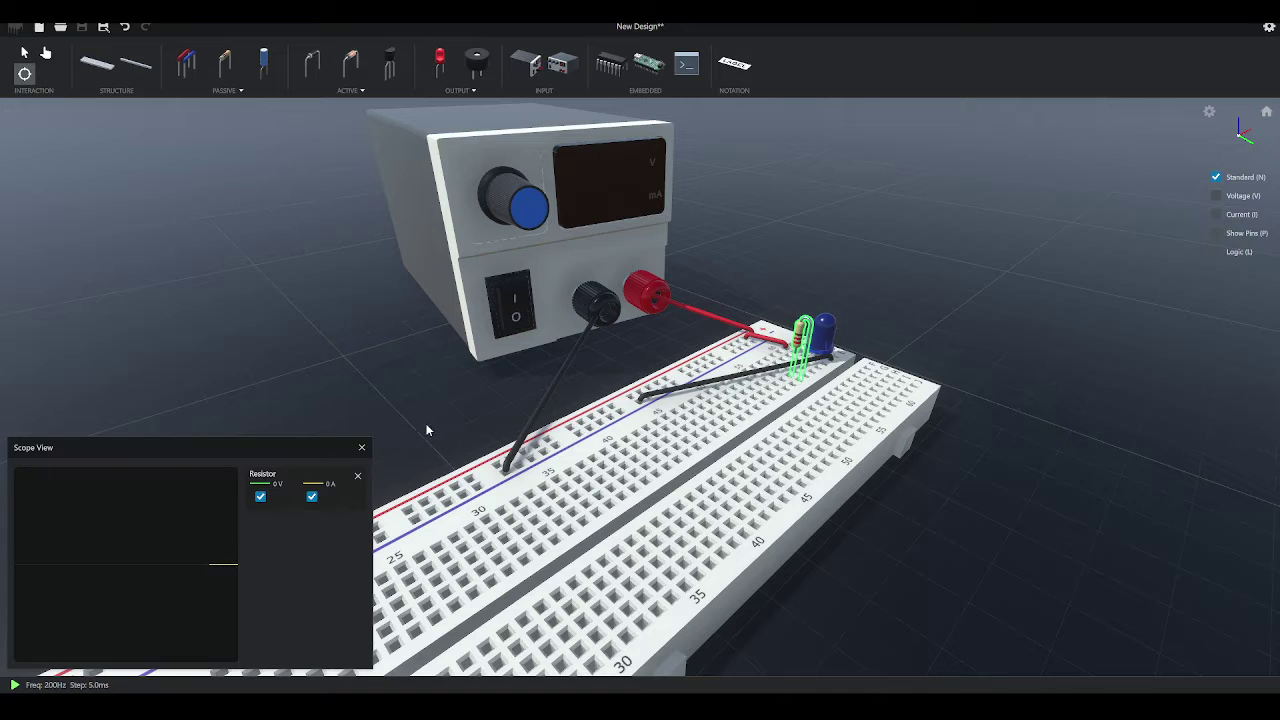
{"action": "left_click", "coordinate": [361, 447]}
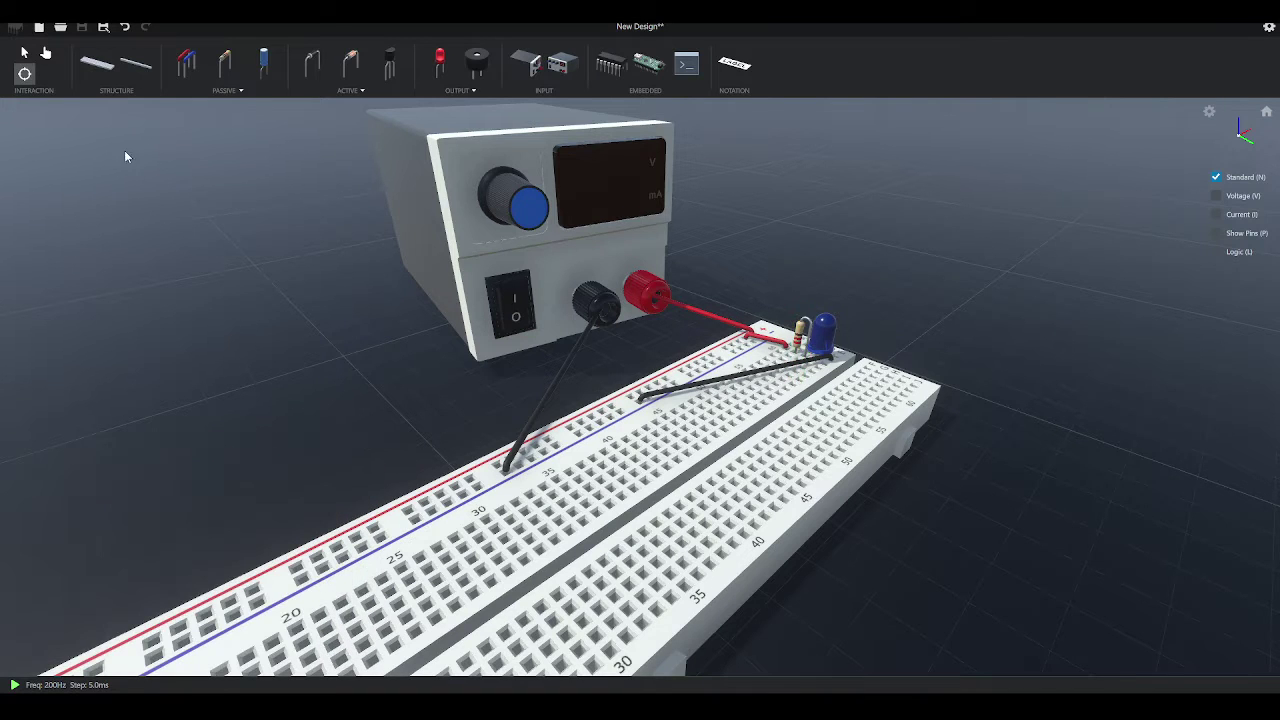
Step: Switch on the DC power supply in interaction mode to power the LED circuit
{"action": "left_click", "coordinate": [45, 52]}
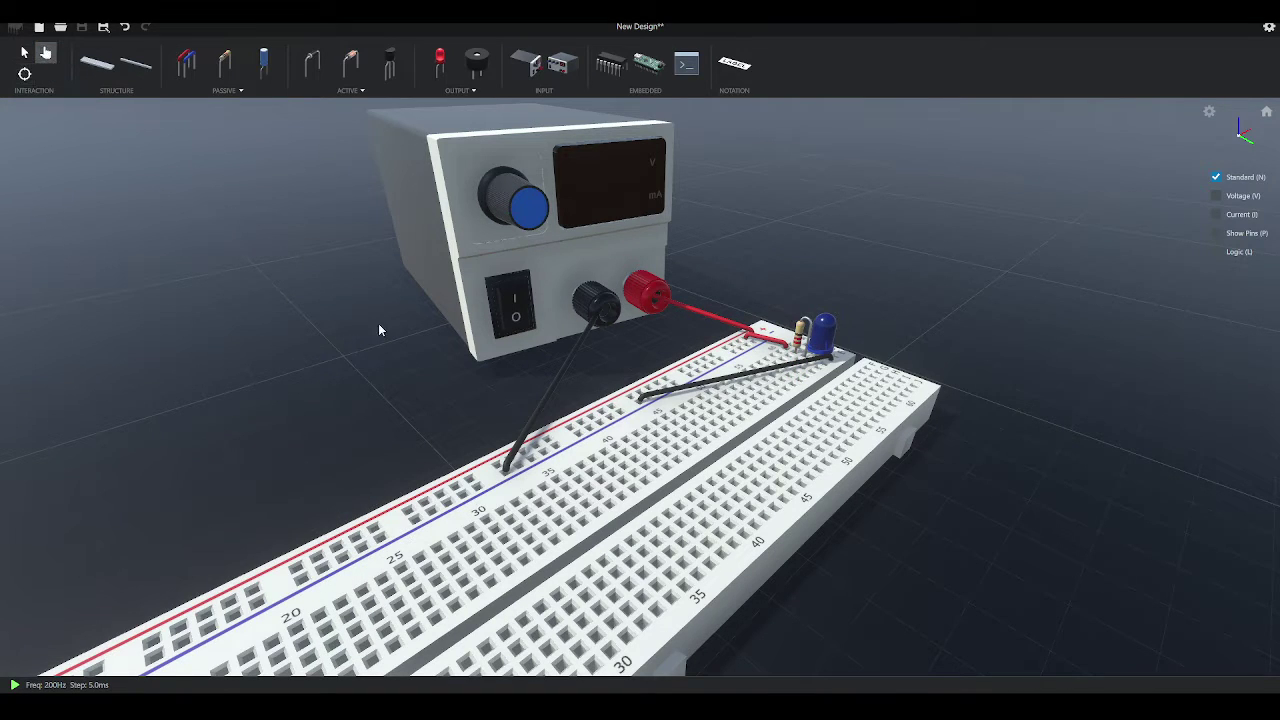
{"action": "left_click", "coordinate": [511, 299]}
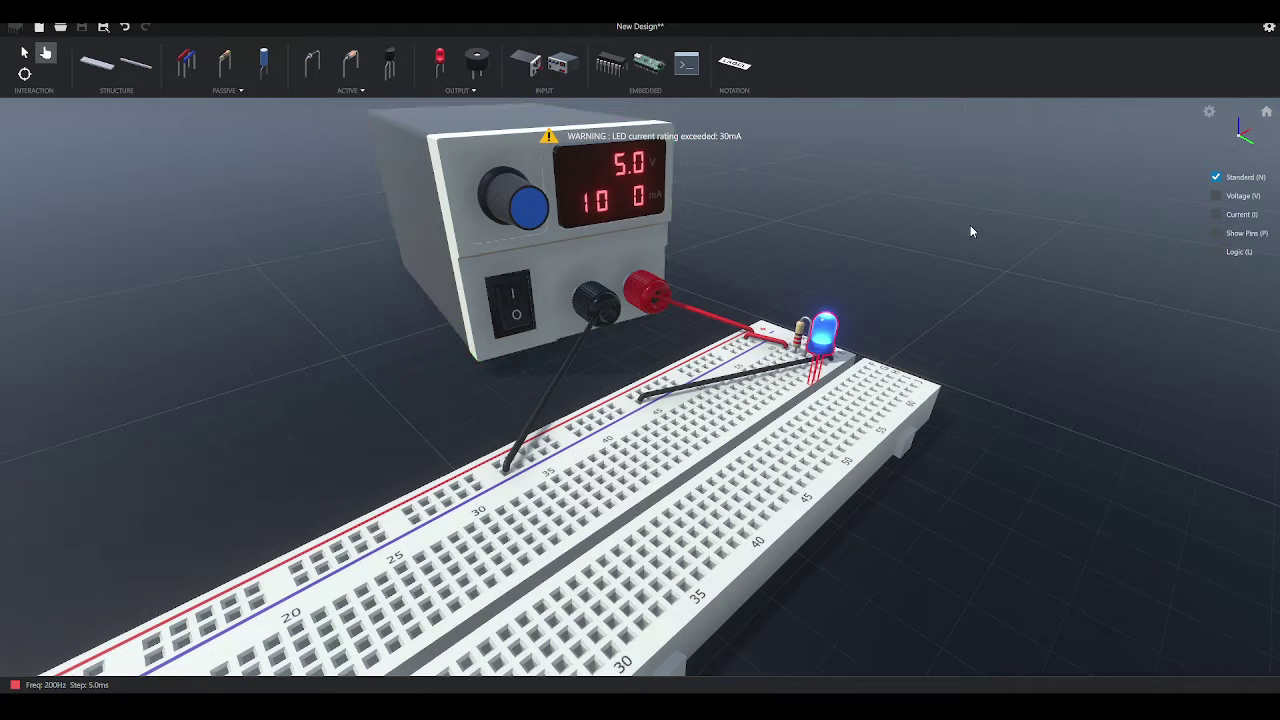
{"action": "middle_click_drag", "start_coordinate": [920, 244], "coordinate": [856, 234]}
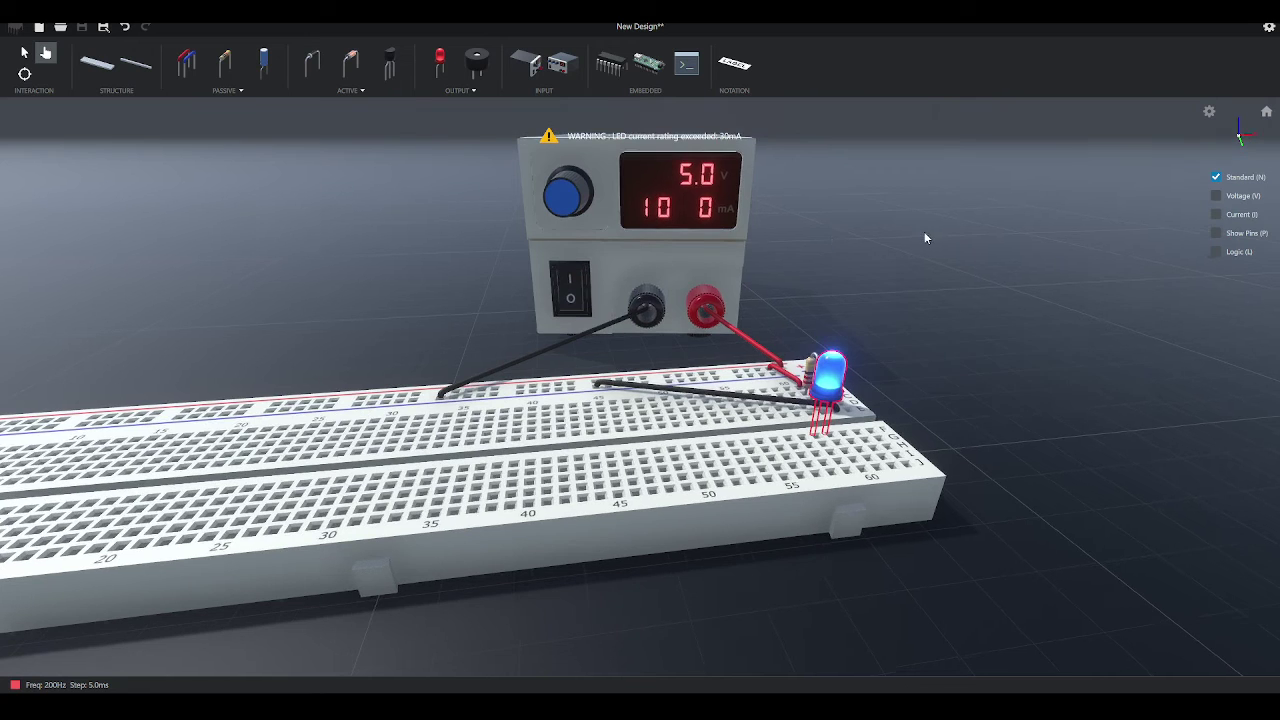
{"action": "scroll", "coordinate": [870, 240], "scroll_direction": "up", "scroll_amount": 2}
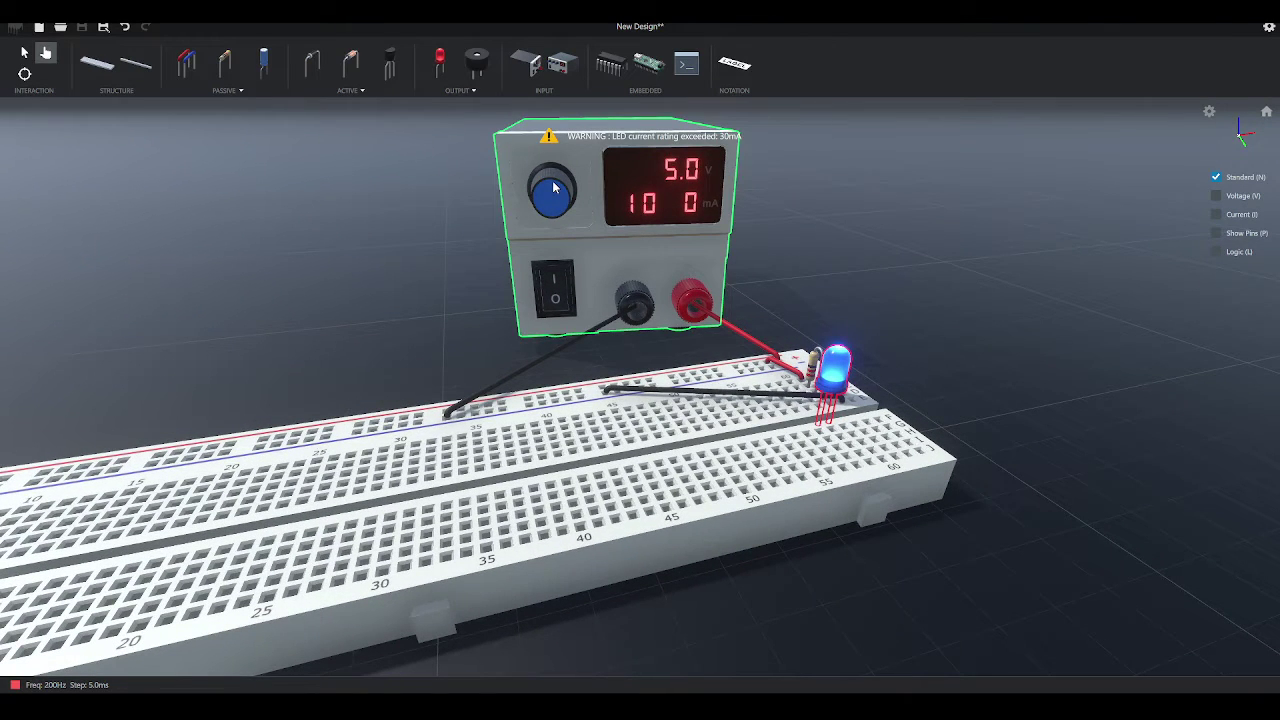
Step: Turn the power supply's voltage knob through its range and raise the output to 12.0 V
{"action": "left_click_drag", "start_coordinate": [554, 187], "coordinate": [376, 229]}
{"action": "key", "text": "space"}
{"action": "left_click_drag", "start_coordinate": [546, 184], "coordinate": [779, 183]}
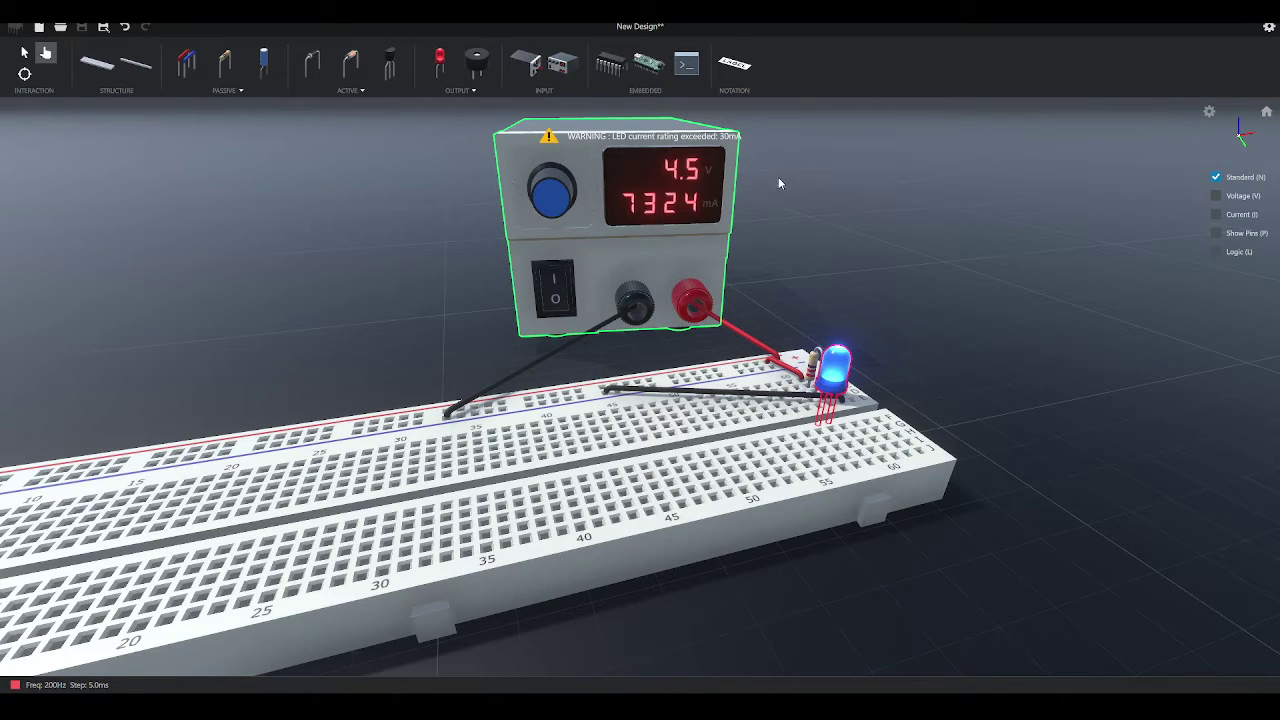
{"action": "left_click_drag", "start_coordinate": [961, 192], "coordinate": [1080, 204]}
{"action": "left_click_drag", "start_coordinate": [550, 185], "coordinate": [867, 189]}
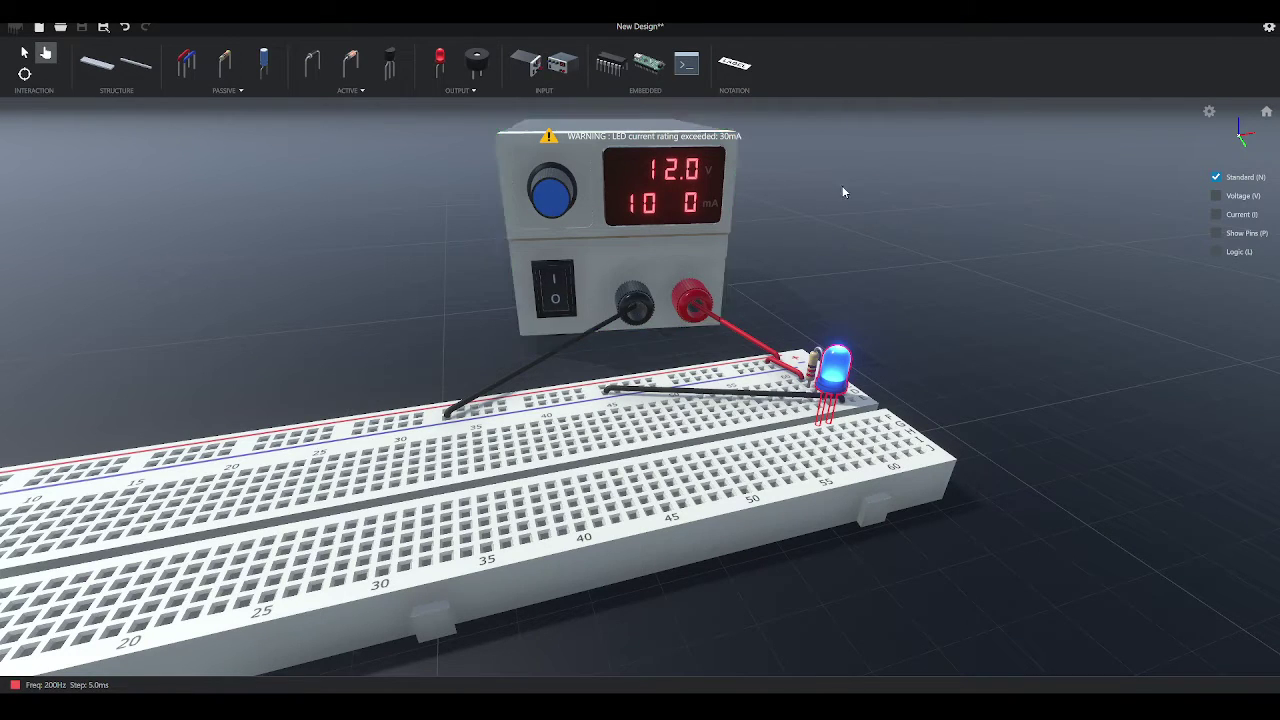
Step: Display the circuit in Voltage view and lower the power supply's output to 2.3 V
{"action": "left_click", "coordinate": [1216, 197]}
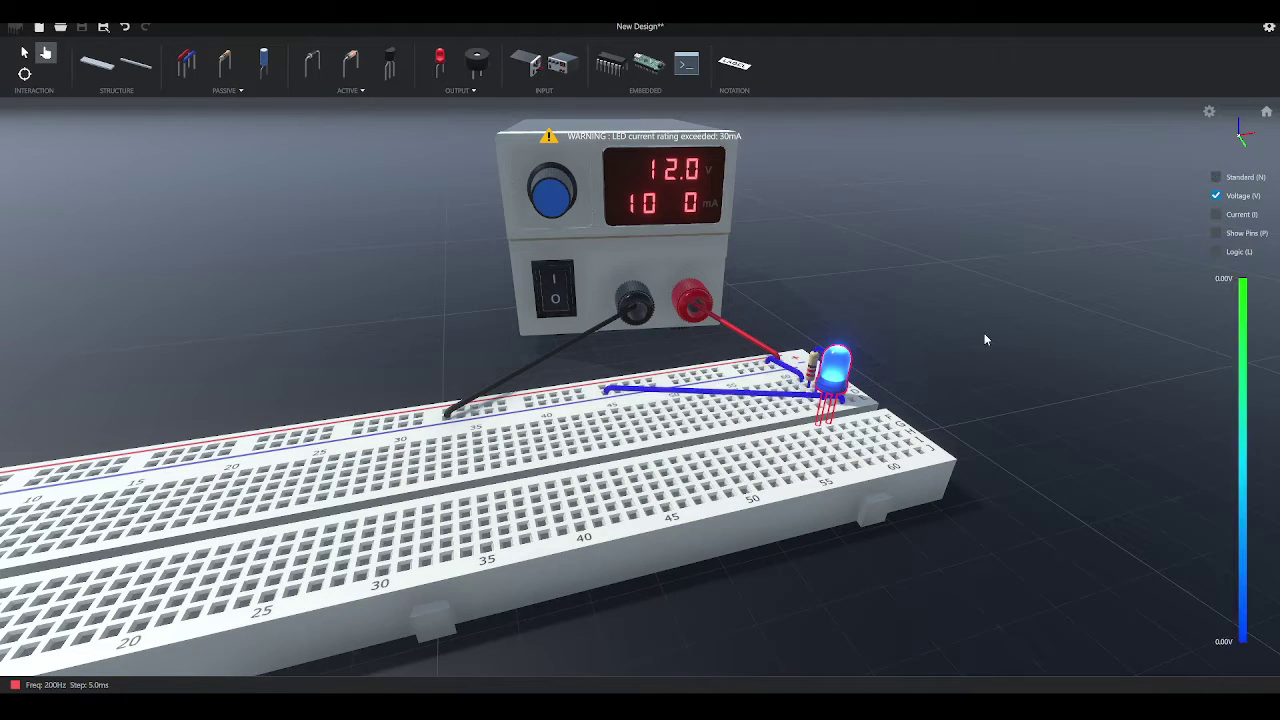
{"action": "right_click_drag", "start_coordinate": [1030, 318], "coordinate": [1063, 315]}
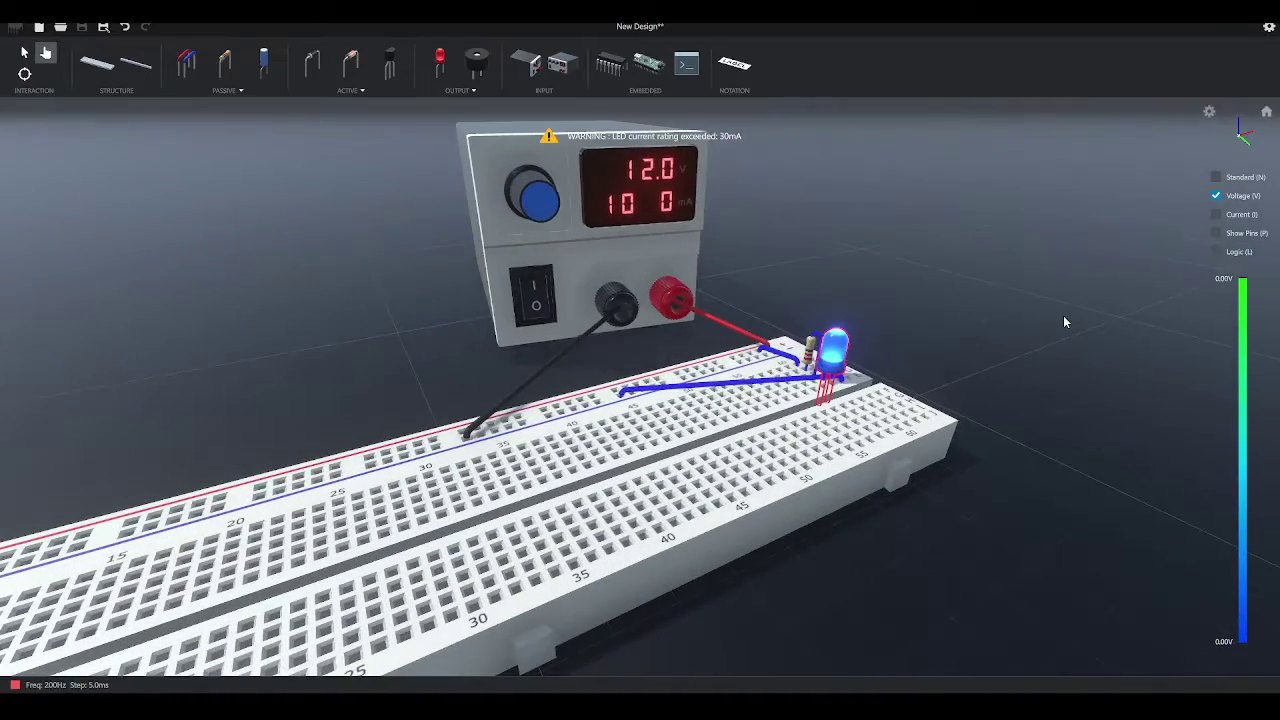
{"action": "mouse_move", "coordinate": [547, 198]}
{"action": "left_mouse_down"}
{"action": "mouse_move", "coordinate": [340, 249]}
{"action": "mouse_move", "coordinate": [512, 197]}
{"action": "mouse_move", "coordinate": [361, 282]}
{"action": "mouse_move", "coordinate": [463, 212]}
{"action": "mouse_move", "coordinate": [535, 193]}
{"action": "mouse_move", "coordinate": [506, 214]}
{"action": "mouse_move", "coordinate": [524, 188]}
{"action": "mouse_move", "coordinate": [498, 209]}
{"action": "mouse_move", "coordinate": [558, 196]}
{"action": "left_mouse_up"}
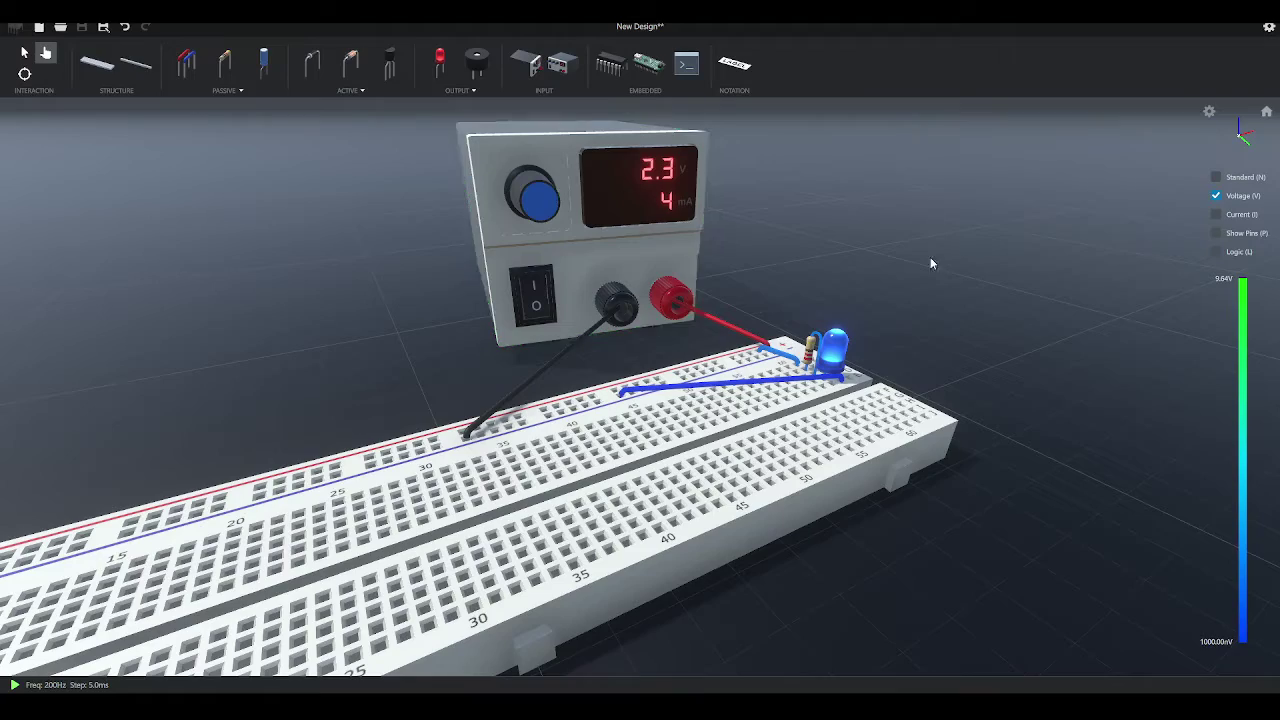
Step: Examine the LED circuit in Current view, with pins shown and in Logic view, and return to Standard view
{"action": "mouse_move", "coordinate": [1013, 322]}
{"action": "right_mouse_down"}
{"action": "mouse_move", "coordinate": [977, 294]}
{"action": "mouse_move", "coordinate": [954, 303]}
{"action": "mouse_move", "coordinate": [997, 316]}
{"action": "right_mouse_up"}
{"action": "scroll", "coordinate": [997, 314], "scroll_direction": "up", "scroll_amount": 4}
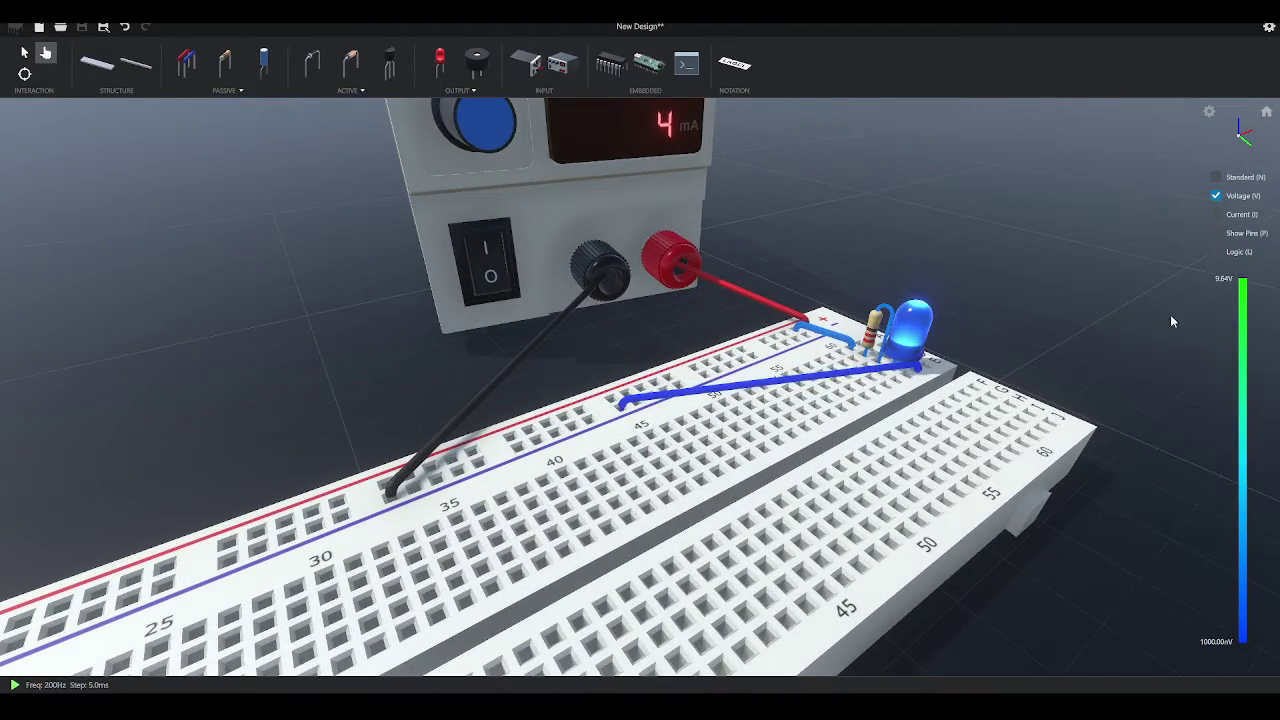
{"action": "left_click", "coordinate": [1217, 214]}
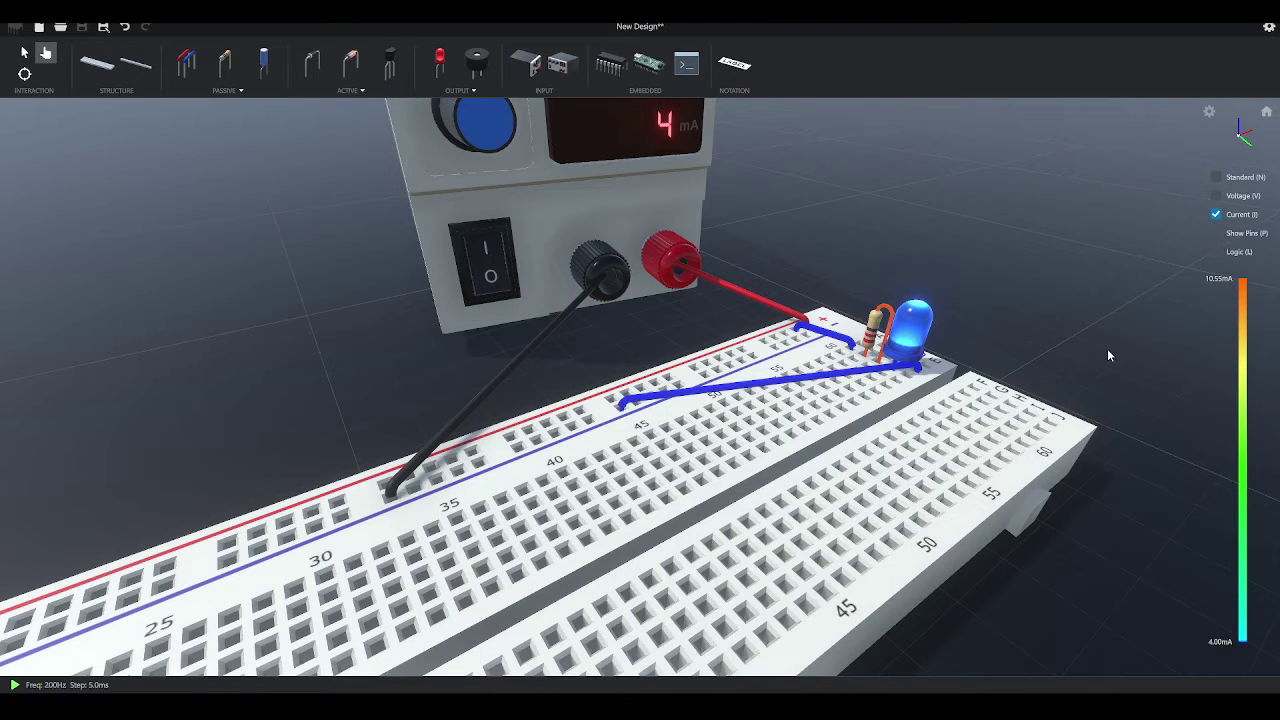
{"action": "left_click", "coordinate": [1217, 233]}
{"action": "mouse_move", "coordinate": [1080, 266]}
{"action": "right_mouse_down"}
{"action": "mouse_move", "coordinate": [1024, 278]}
{"action": "mouse_move", "coordinate": [900, 269]}
{"action": "mouse_move", "coordinate": [934, 237]}
{"action": "mouse_move", "coordinate": [1072, 274]}
{"action": "right_mouse_up"}
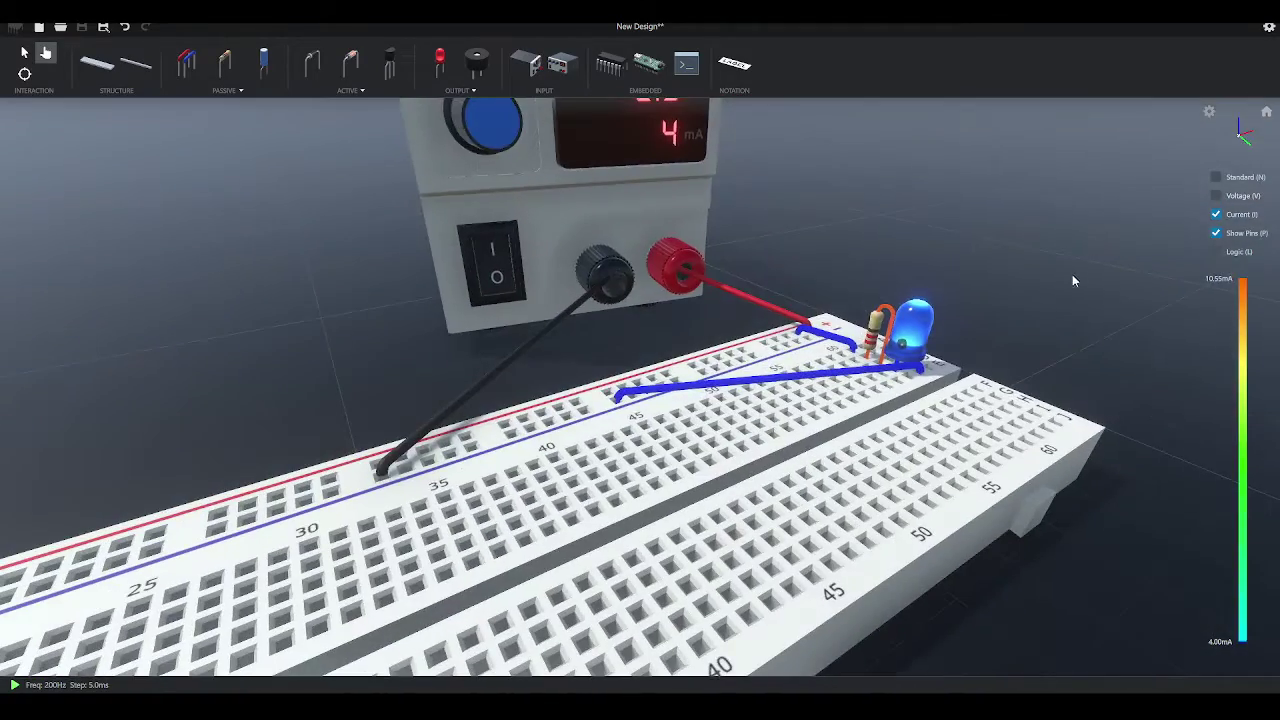
{"action": "left_click", "coordinate": [1217, 233]}
{"action": "left_click", "coordinate": [1217, 251]}
{"action": "left_click", "coordinate": [1217, 178]}
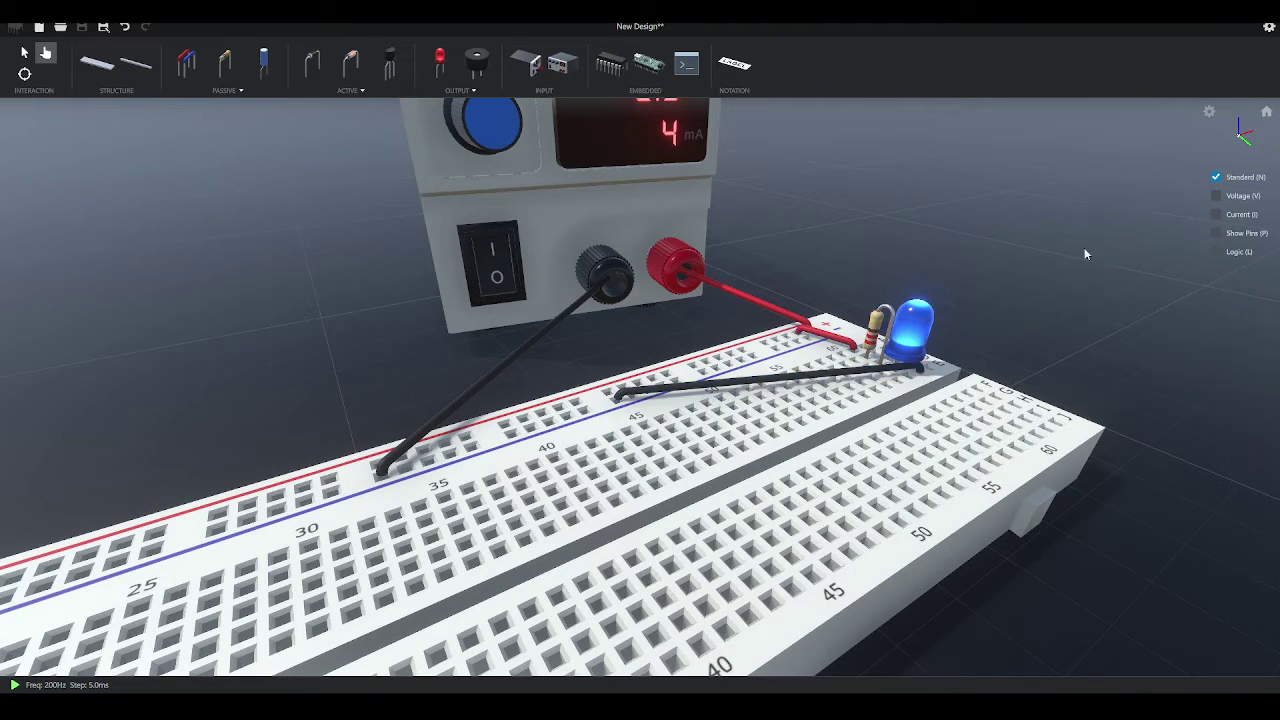
Step: Vary the power supply's voltage between 2.1 V and 2.5 V, ending at 2.3 V
{"action": "right_click_drag", "start_coordinate": [1085, 250], "coordinate": [1038, 243]}
{"action": "scroll", "coordinate": [1038, 243], "scroll_direction": "down", "scroll_amount": 2}
{"action": "right_click_drag", "start_coordinate": [940, 262], "coordinate": [994, 286]}
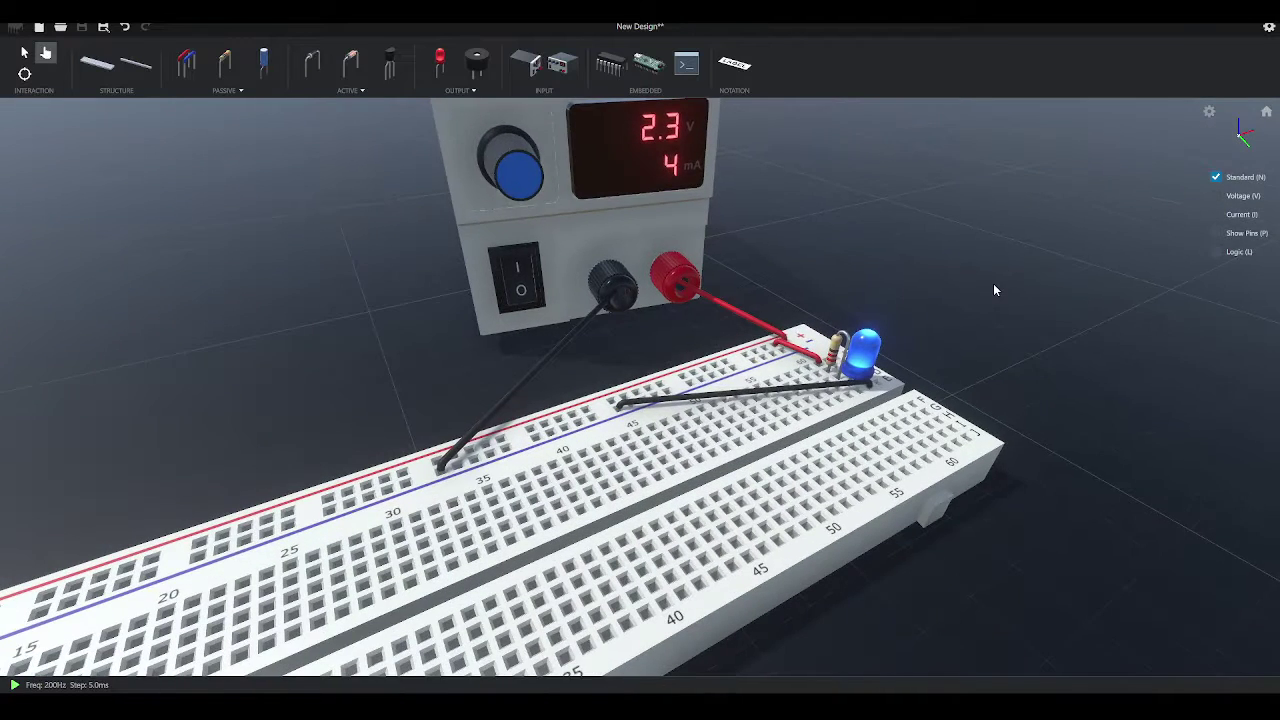
{"action": "scroll", "coordinate": [994, 285], "scroll_direction": "down", "scroll_amount": 1}
{"action": "left_click_drag", "start_coordinate": [542, 187], "coordinate": [561, 184]}
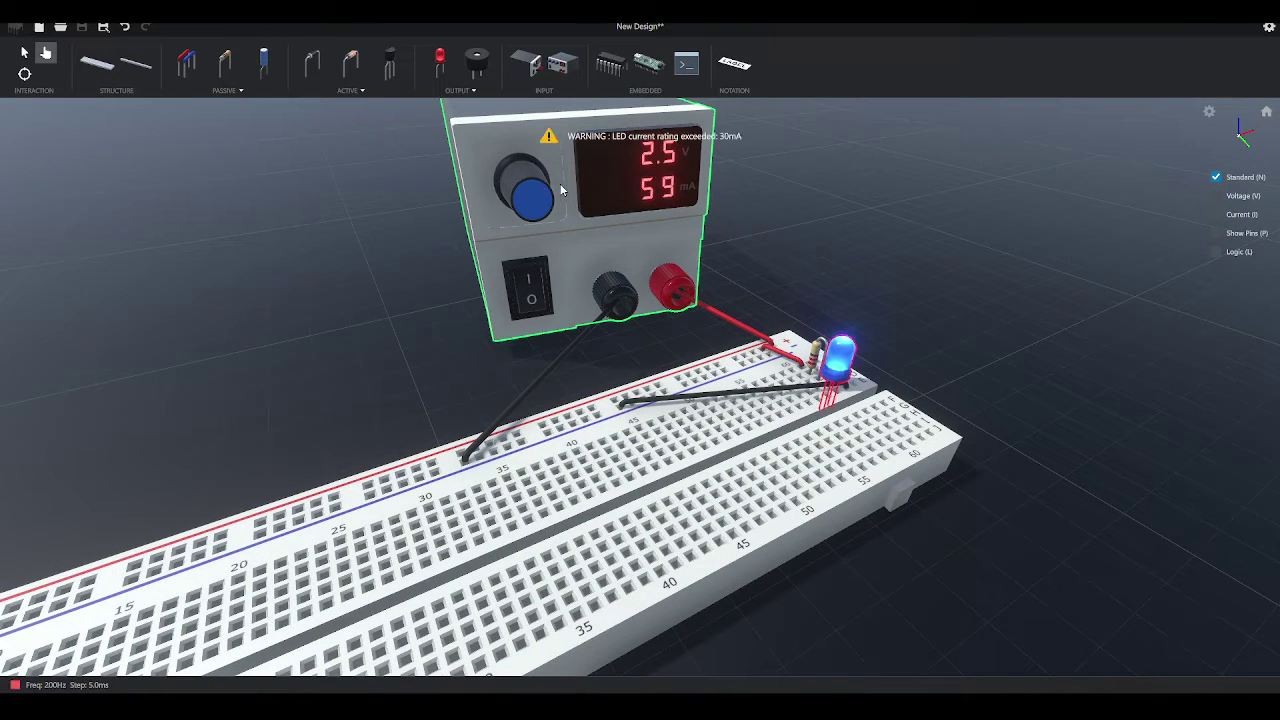
{"action": "scroll", "coordinate": [541, 191], "scroll_direction": "down", "scroll_amount": 2}
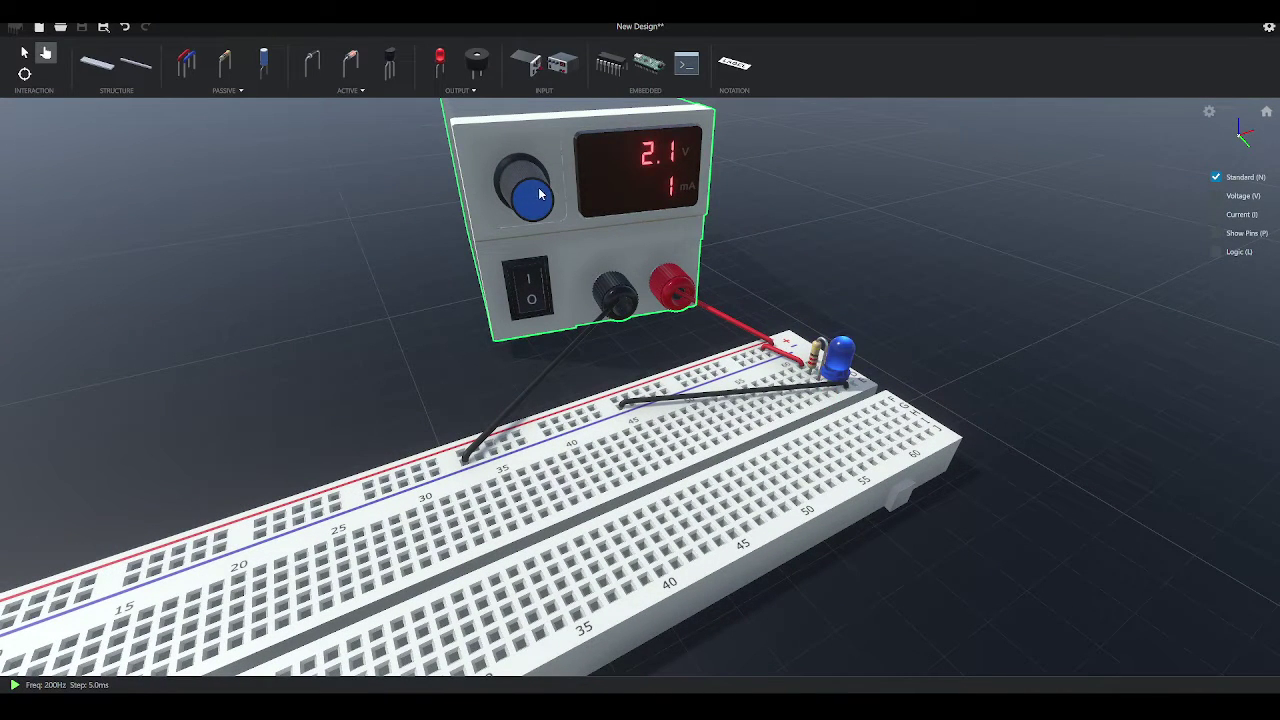
{"action": "scroll", "coordinate": [542, 195], "scroll_direction": "up", "scroll_amount": 2}
{"action": "right_click_drag", "start_coordinate": [917, 226], "coordinate": [906, 266]}
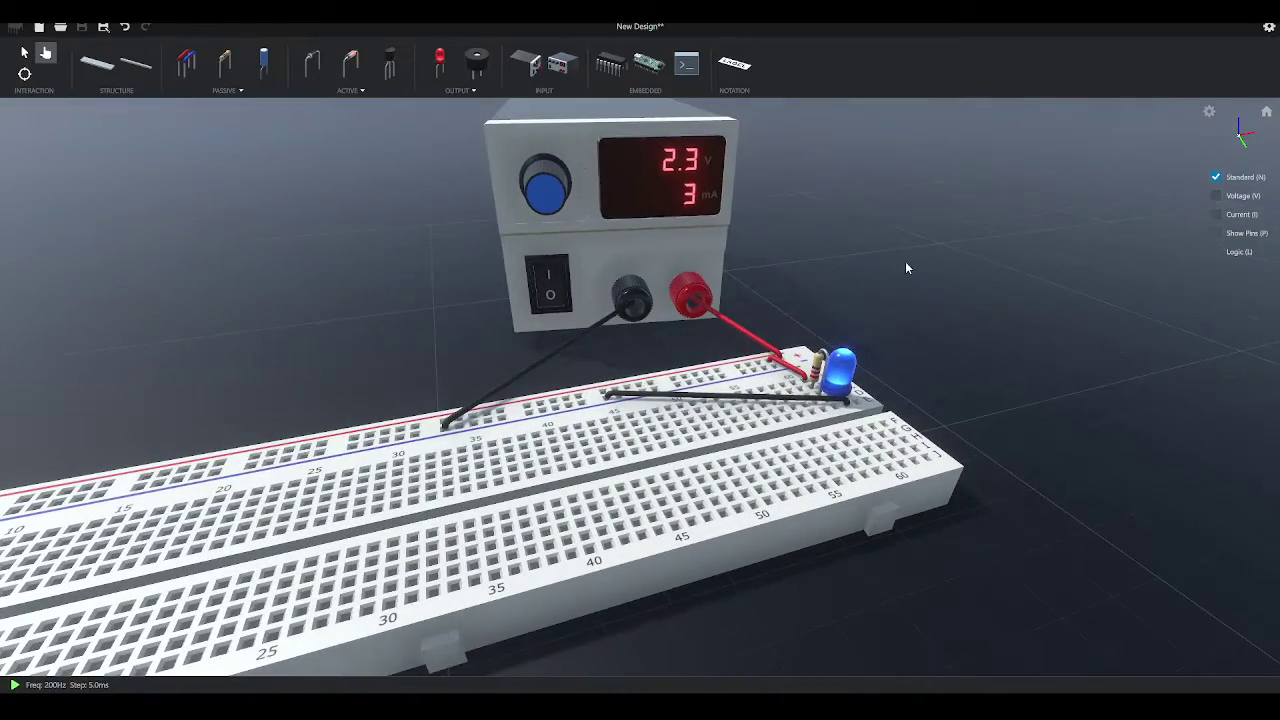
{"action": "right_click_drag", "start_coordinate": [826, 206], "coordinate": [988, 291]}
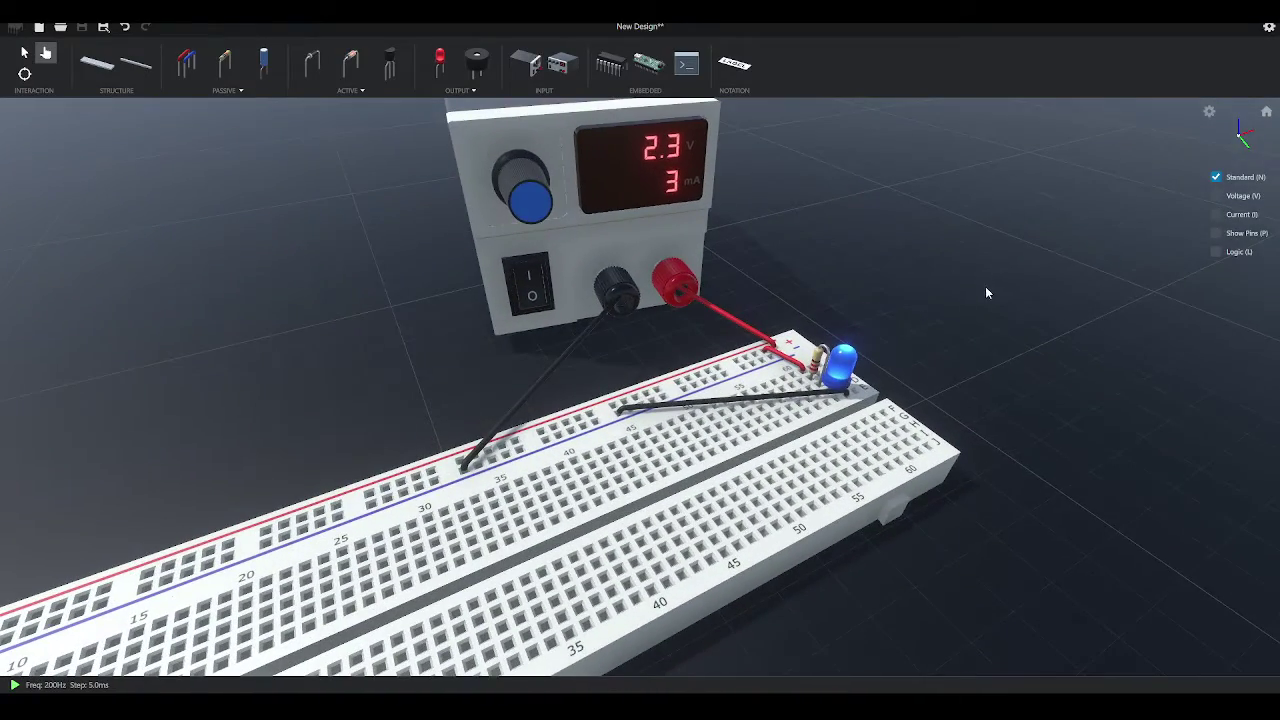
{"action": "scroll", "coordinate": [922, 253], "scroll_direction": "down", "scroll_amount": 1}
{"action": "scroll", "coordinate": [922, 253], "scroll_direction": "down", "scroll_amount": 2}
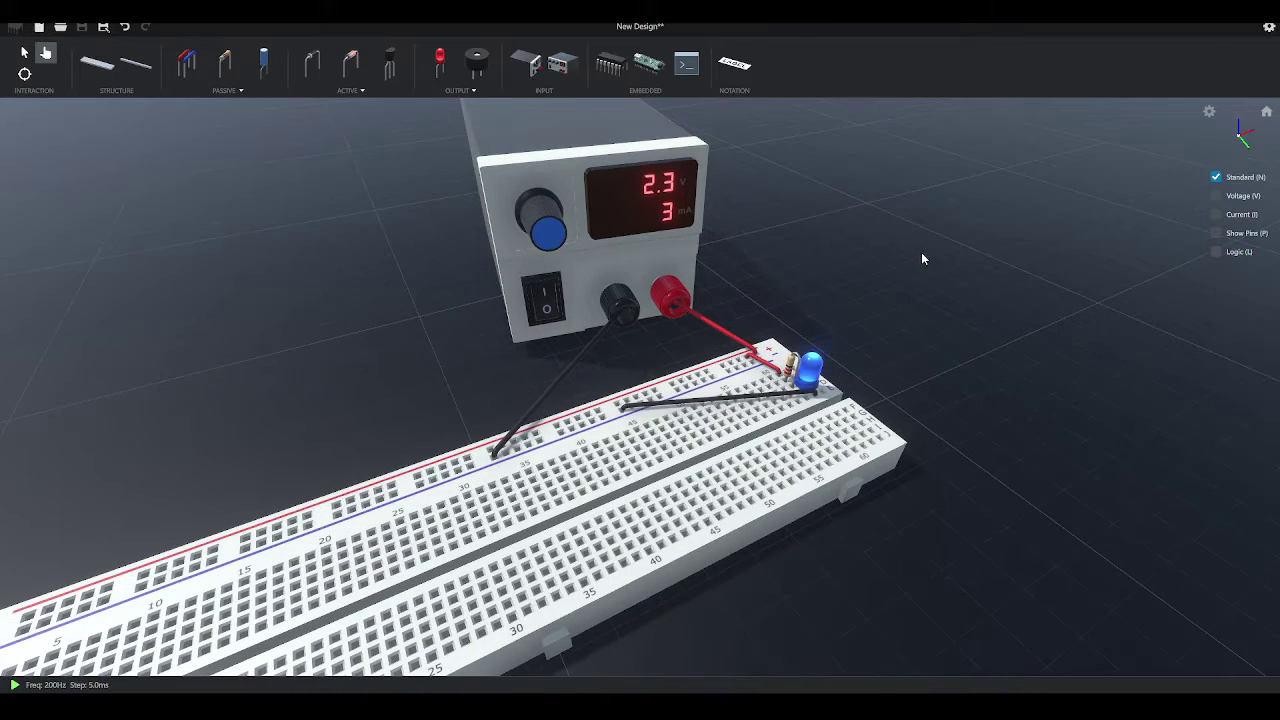
{"action": "scroll", "coordinate": [921, 253], "scroll_direction": "down", "scroll_amount": 1}
{"action": "right_click_drag", "start_coordinate": [921, 253], "coordinate": [916, 284]}
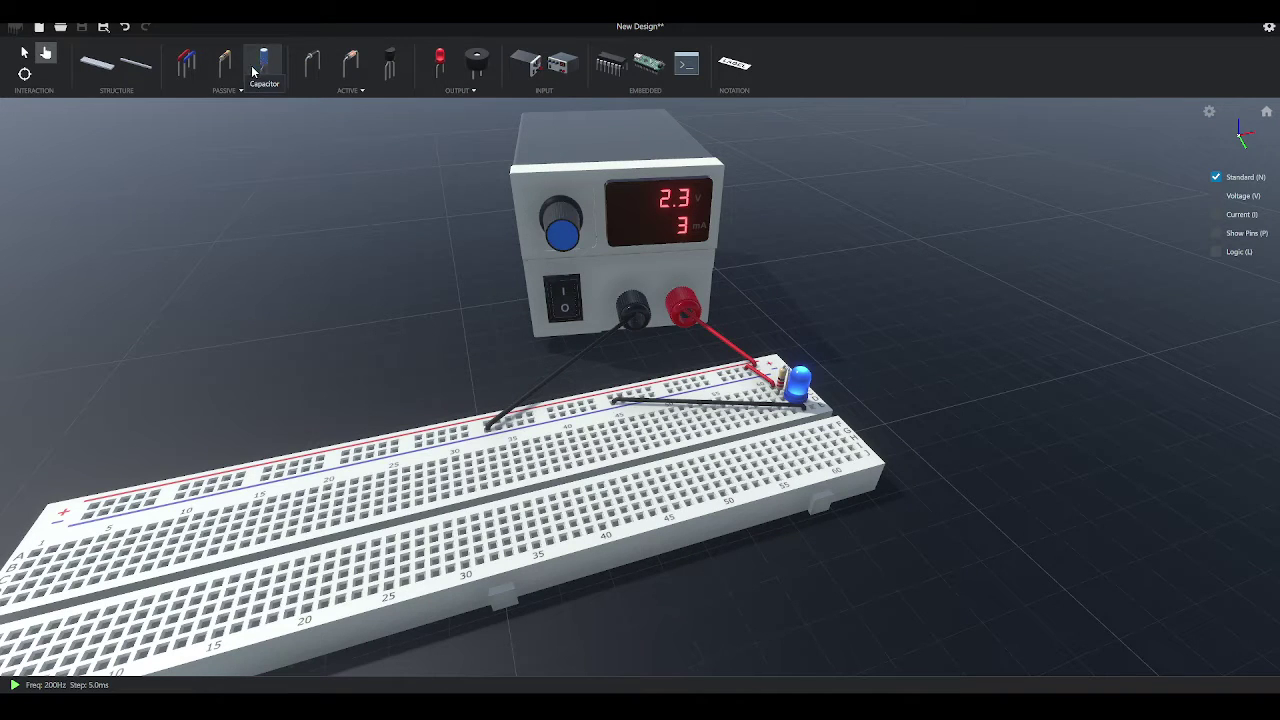
Step: Browse the available passive, active and output components and read the Arduino Nano's description, pinout and electrical specifications
{"action": "left_click", "coordinate": [231, 92]}
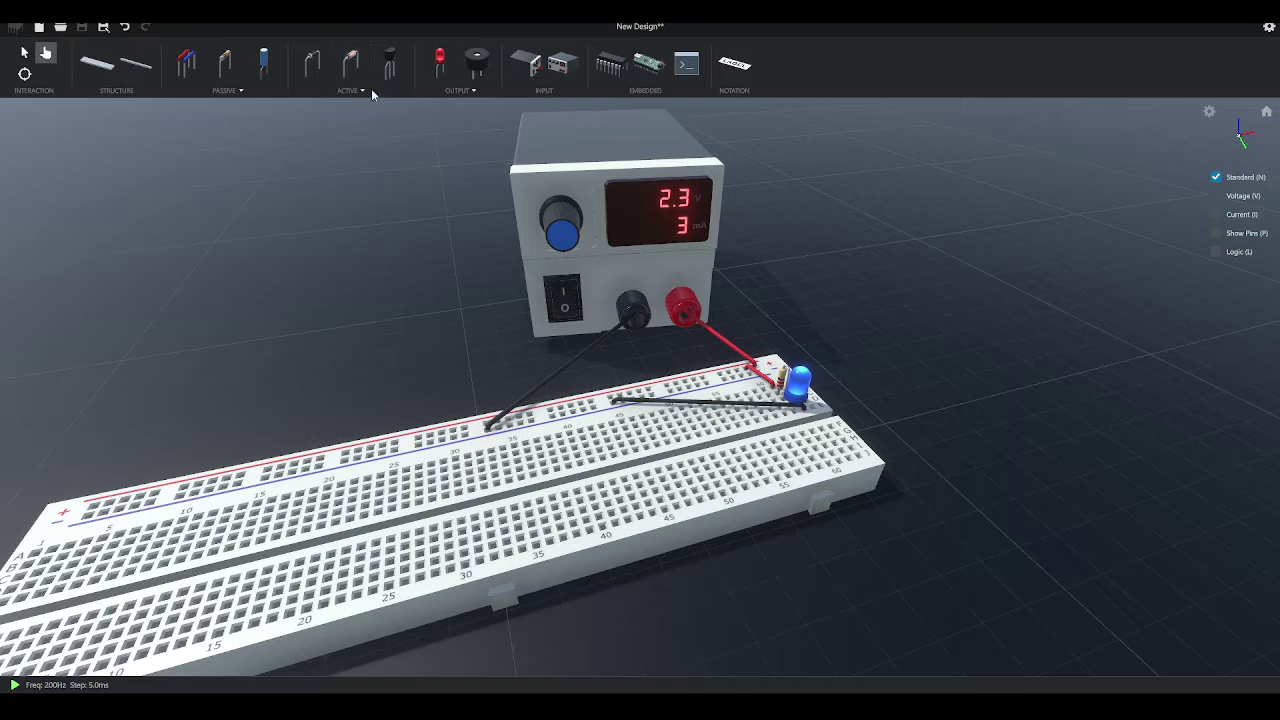
{"action": "mouse_move", "coordinate": [365, 95]}
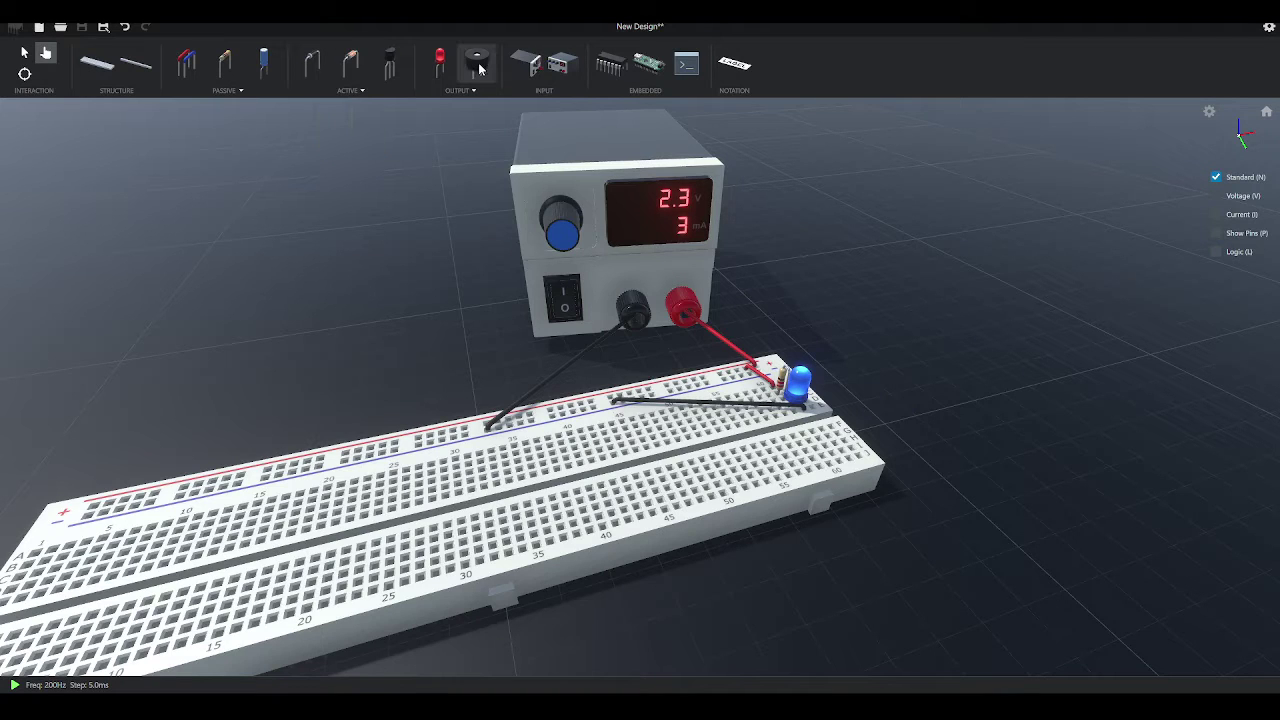
{"action": "mouse_move", "coordinate": [446, 117]}
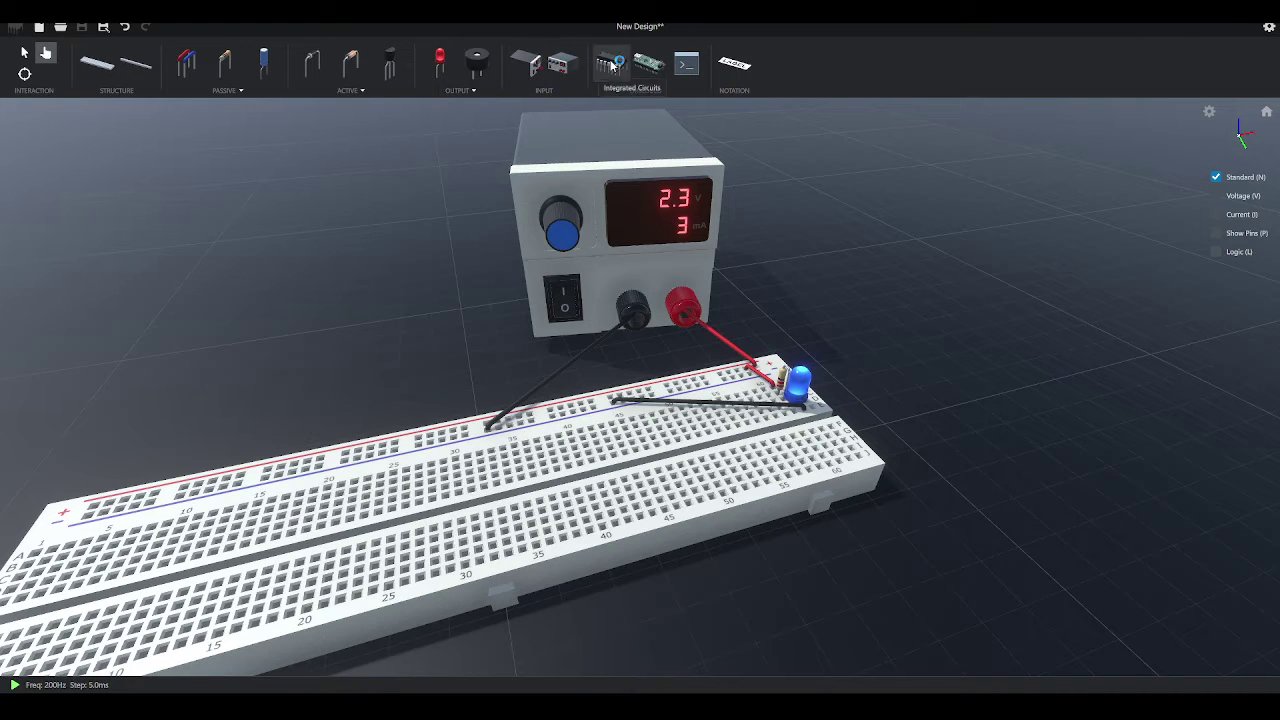
{"action": "left_click", "coordinate": [648, 63]}
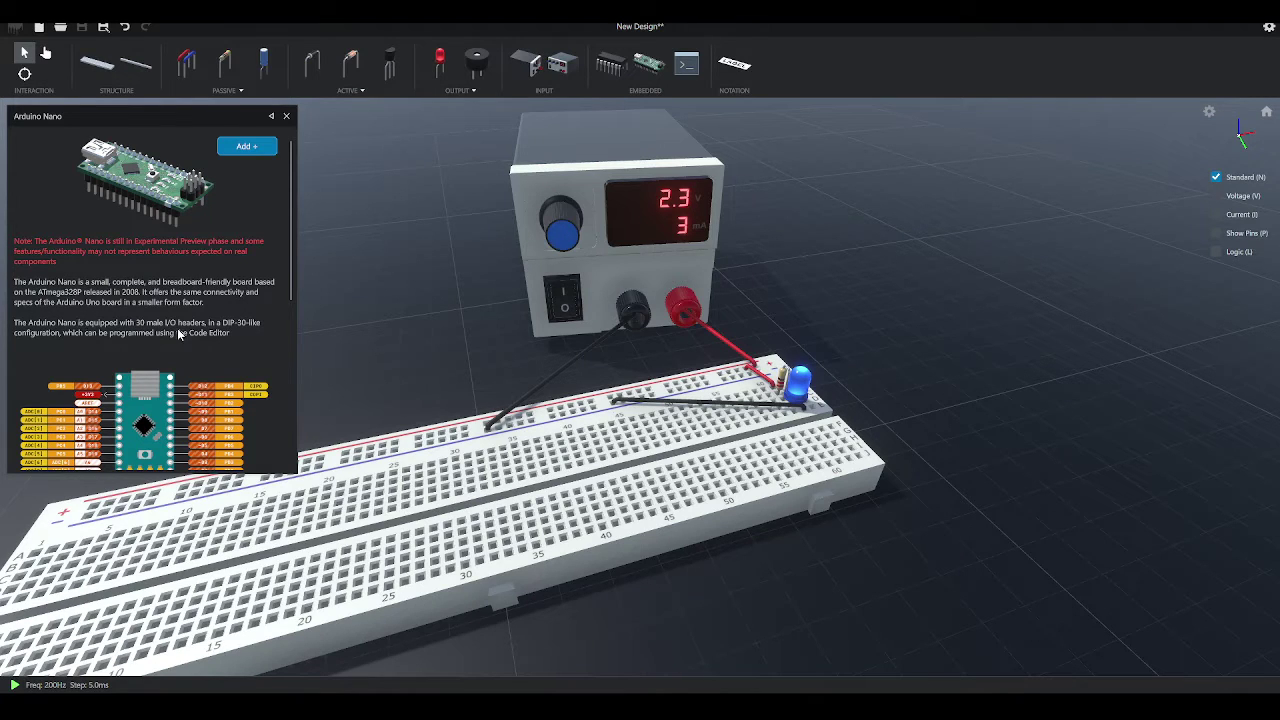
{"action": "scroll", "coordinate": [227, 306], "scroll_direction": "down", "scroll_amount": 1}
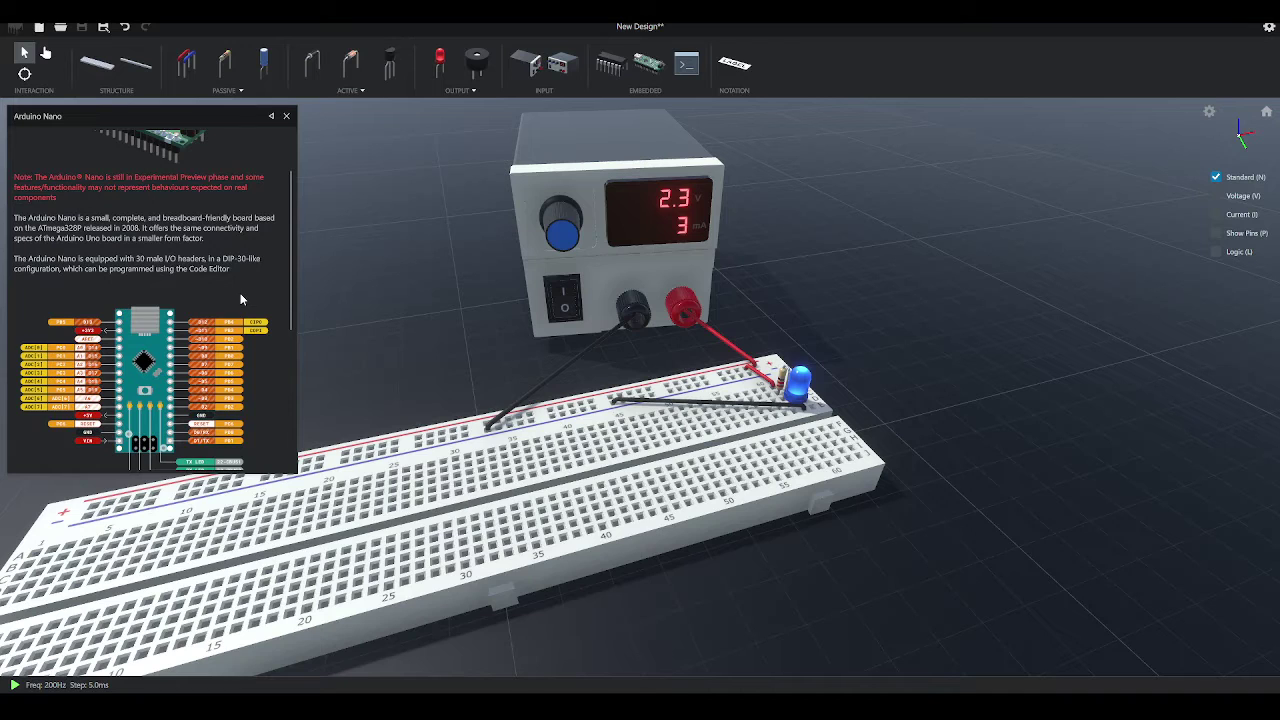
{"action": "scroll", "coordinate": [240, 293], "scroll_direction": "down", "scroll_amount": 1}
{"action": "scroll", "coordinate": [252, 285], "scroll_direction": "down", "scroll_amount": 3}
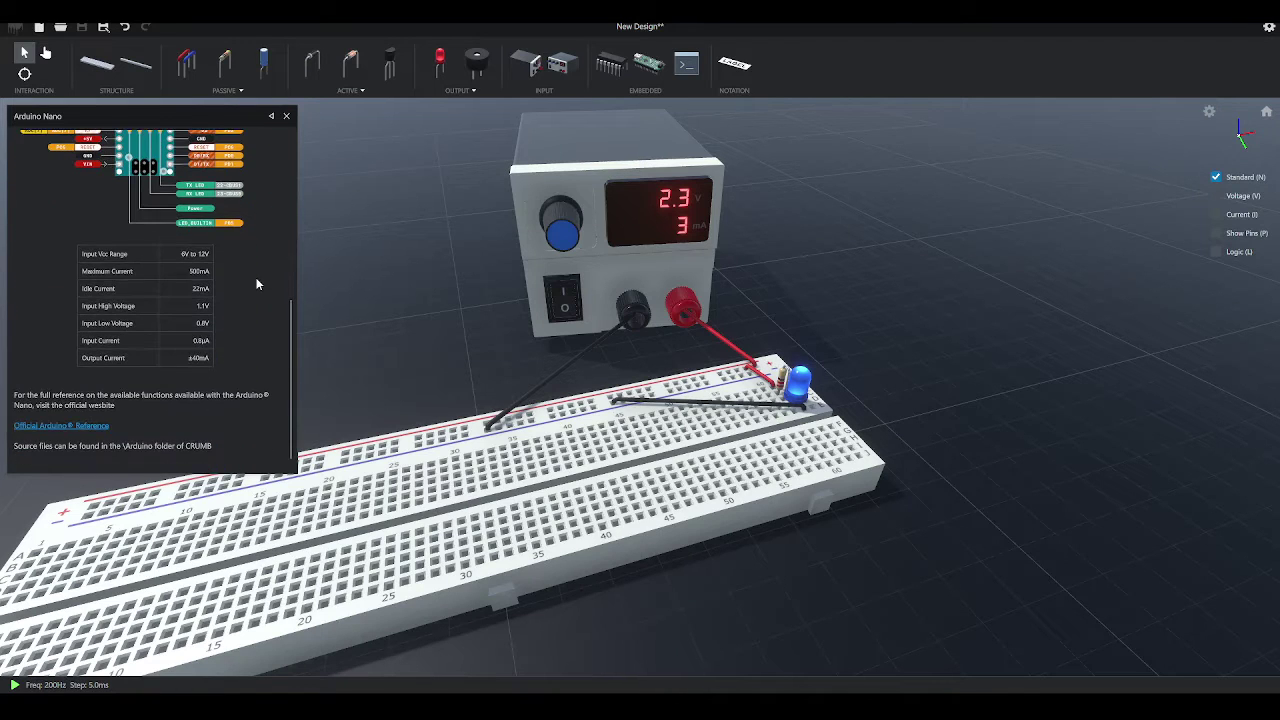
{"action": "scroll", "coordinate": [230, 300], "scroll_direction": "up", "scroll_amount": 5}
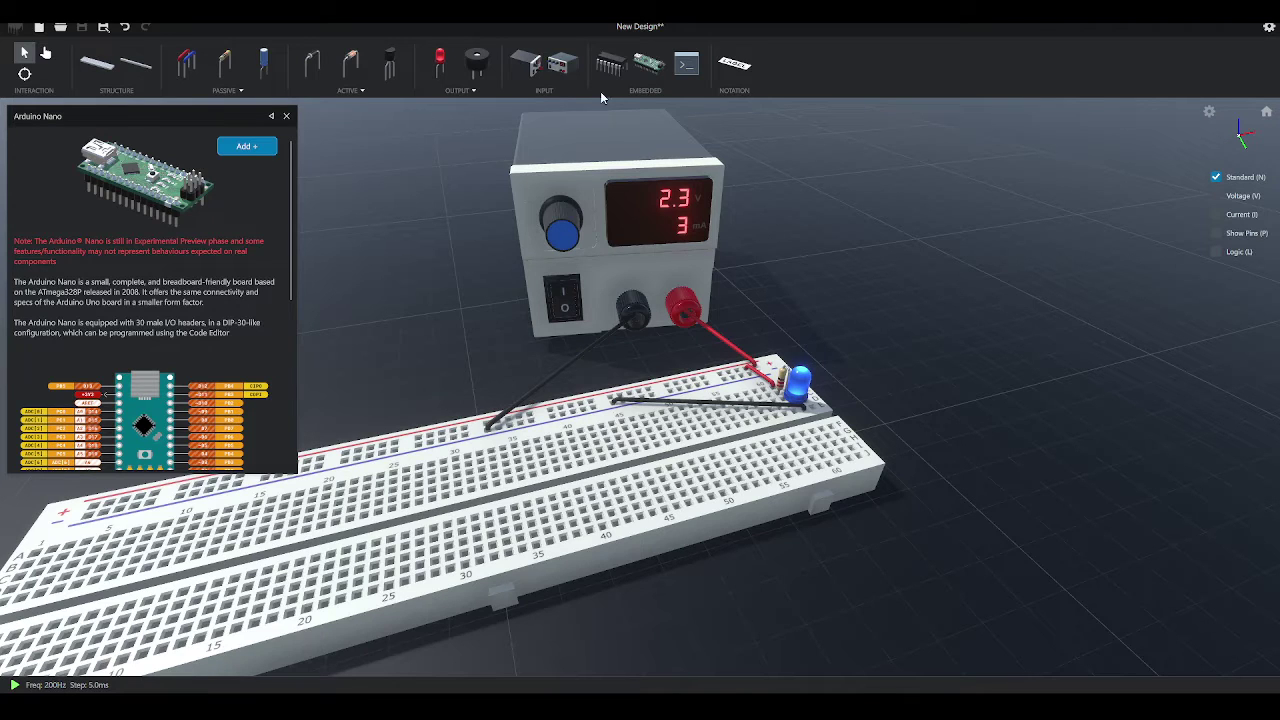
Step: Add a Common Cathode seven segment display across the breadboard's centre gap near column 40
{"action": "left_click", "coordinate": [456, 92]}
{"action": "left_click", "coordinate": [413, 125]}
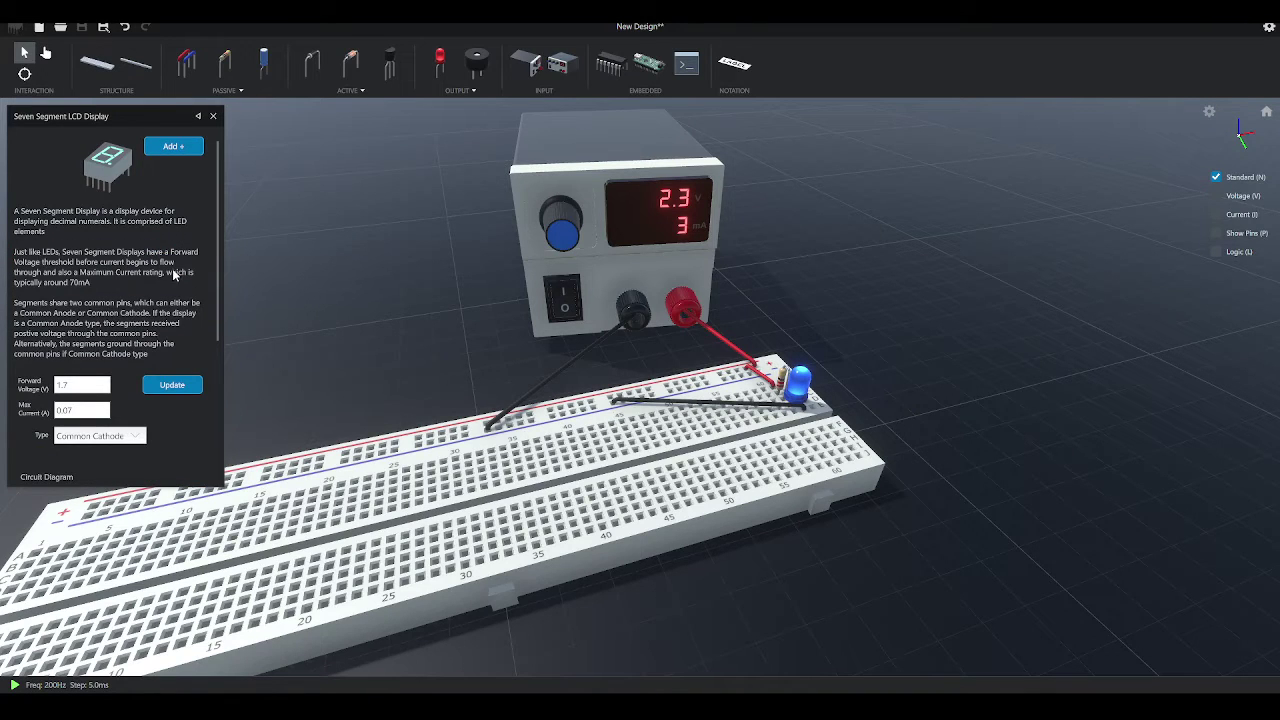
{"action": "left_click", "coordinate": [175, 145]}
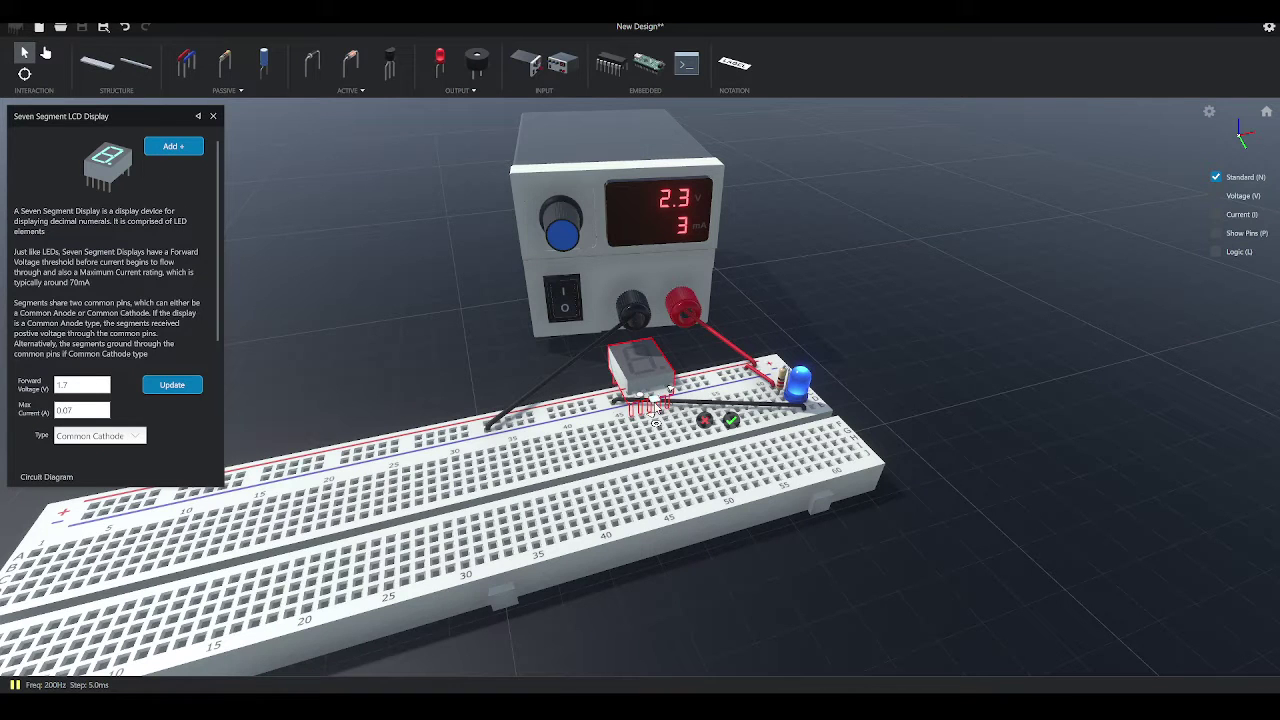
{"action": "left_click_drag", "start_coordinate": [656, 402], "coordinate": [621, 509]}
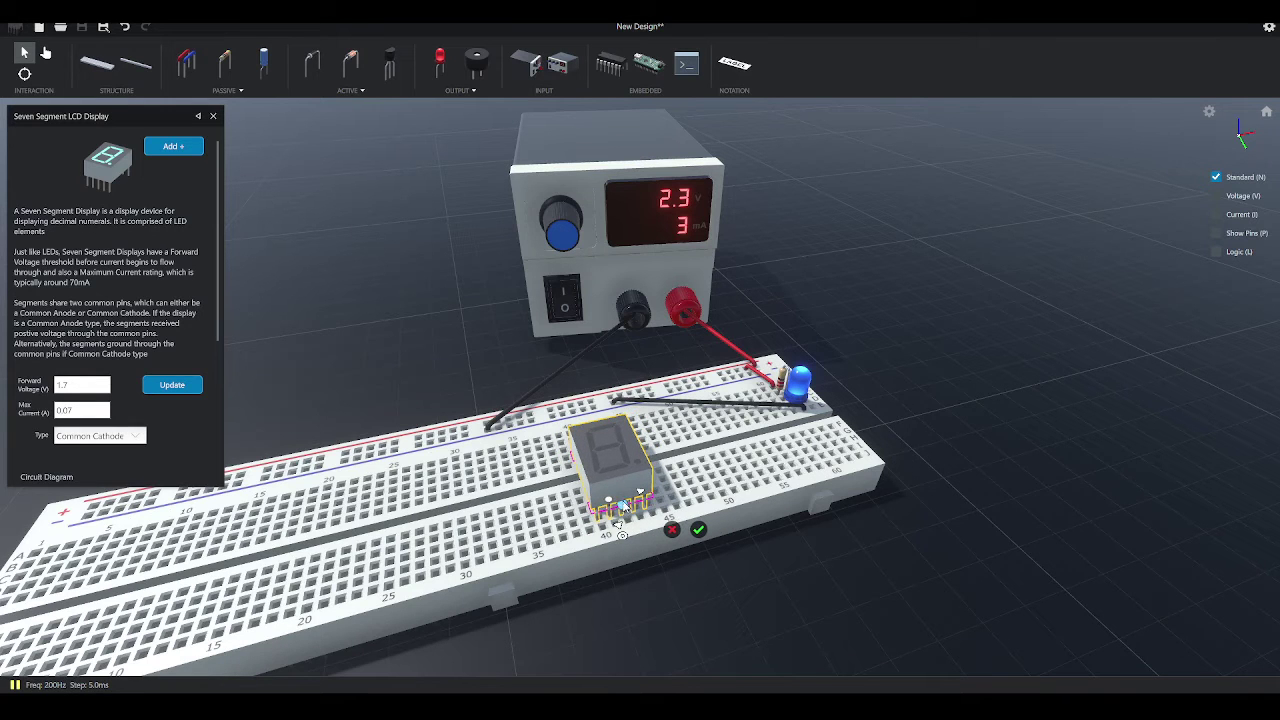
{"action": "left_click", "coordinate": [698, 530]}
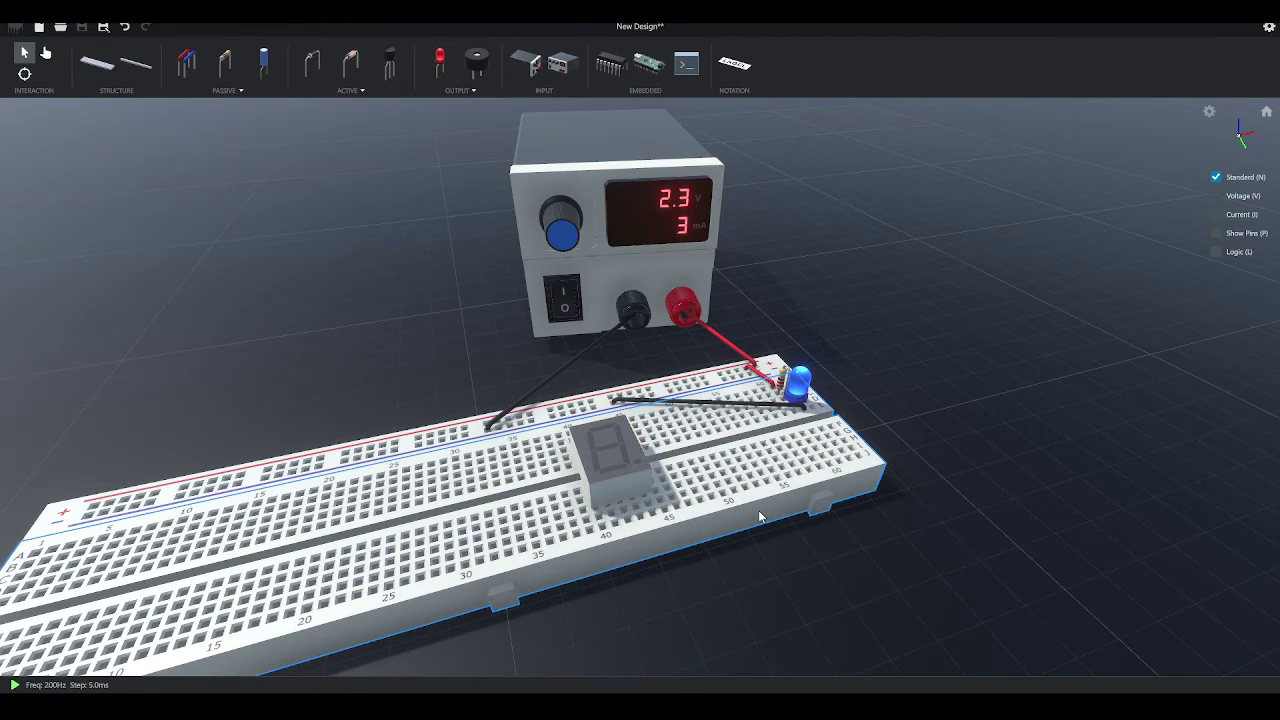
Step: Inspect the lit LED circuit and the seven segment display close up and from several angles
{"action": "right_click_drag", "start_coordinate": [725, 493], "coordinate": [522, 458]}
{"action": "scroll", "coordinate": [521, 457], "scroll_direction": "up", "scroll_amount": 4}
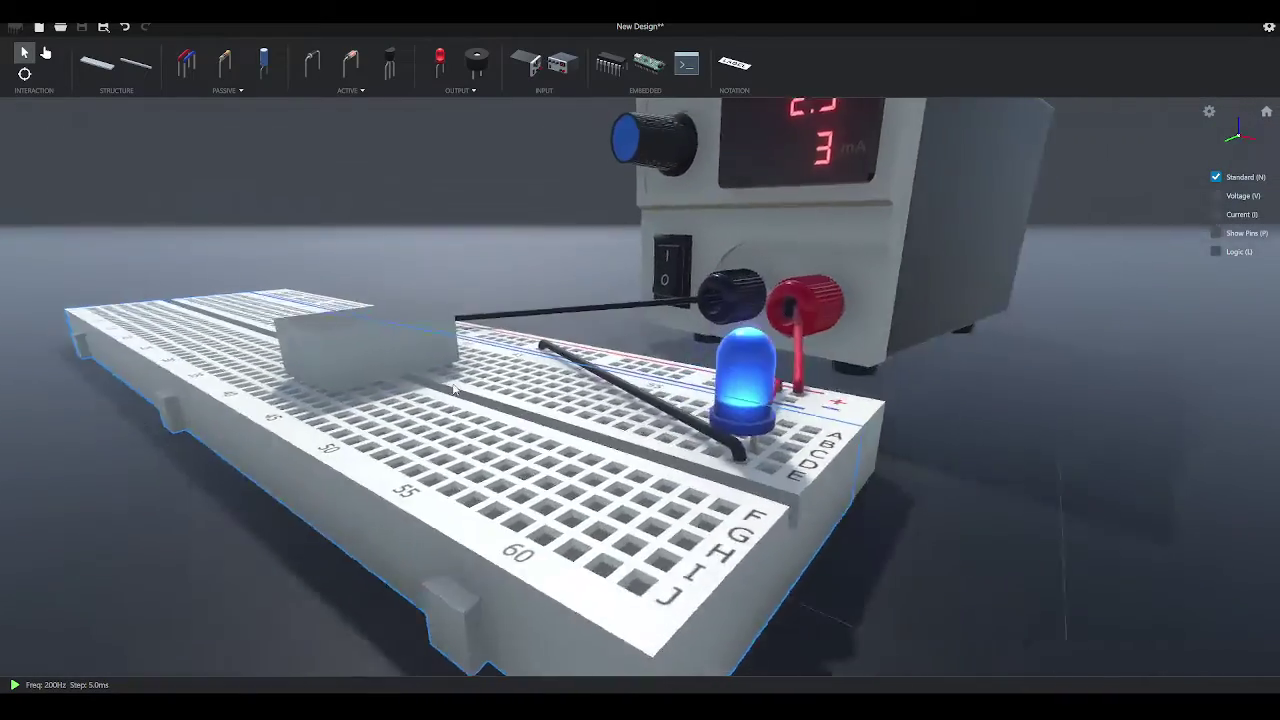
{"action": "right_click_drag", "start_coordinate": [455, 390], "coordinate": [629, 412]}
{"action": "scroll", "coordinate": [695, 449], "scroll_direction": "down", "scroll_amount": 3}
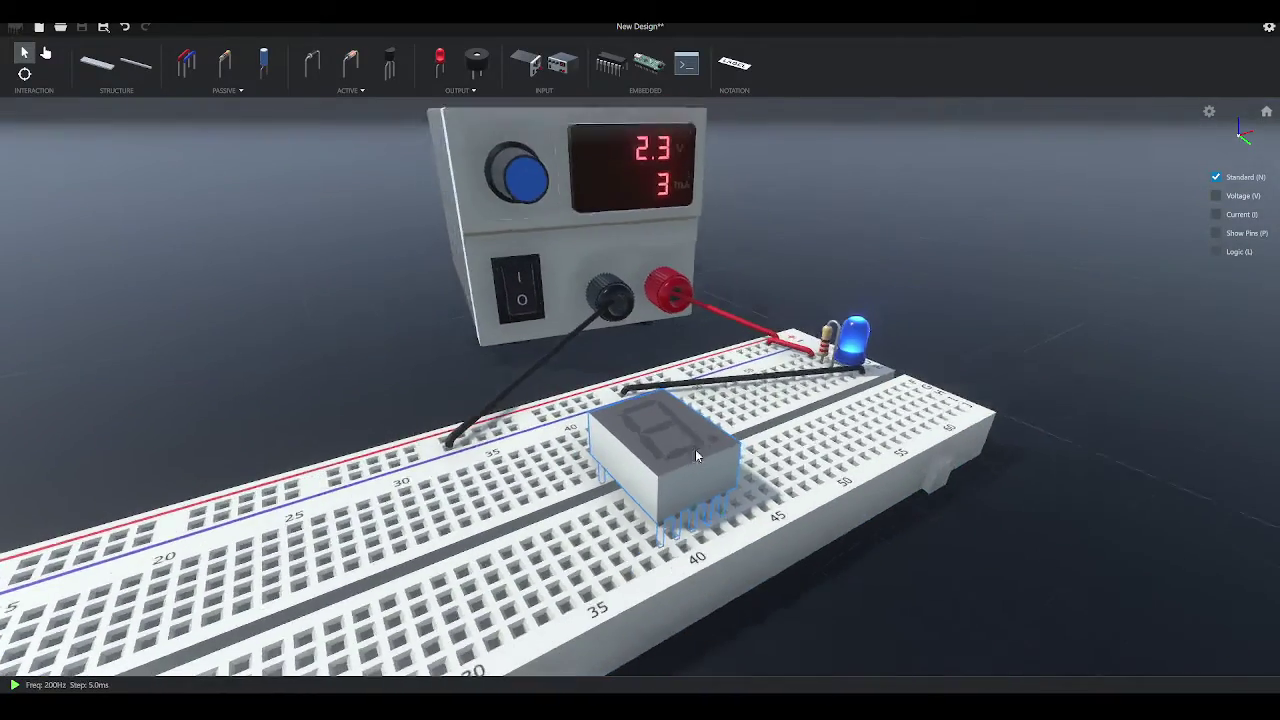
{"action": "right_click_drag", "start_coordinate": [805, 458], "coordinate": [708, 508]}
{"action": "left_click", "coordinate": [236, 131]}
{"action": "scroll", "coordinate": [344, 294], "scroll_direction": "down", "scroll_amount": 1}
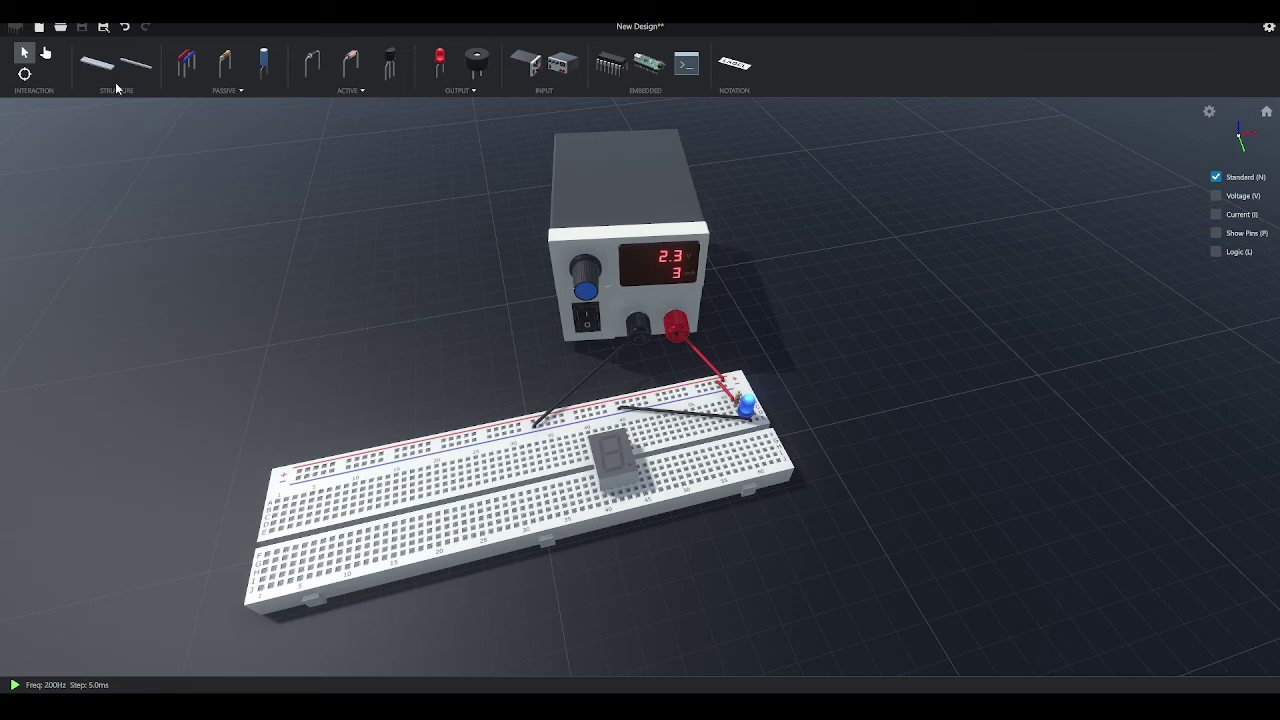
Step: Try to snap a second breadboard body onto the front edge of the existing breadboard
{"action": "left_click", "coordinate": [97, 63]}
{"action": "left_click", "coordinate": [183, 143]}
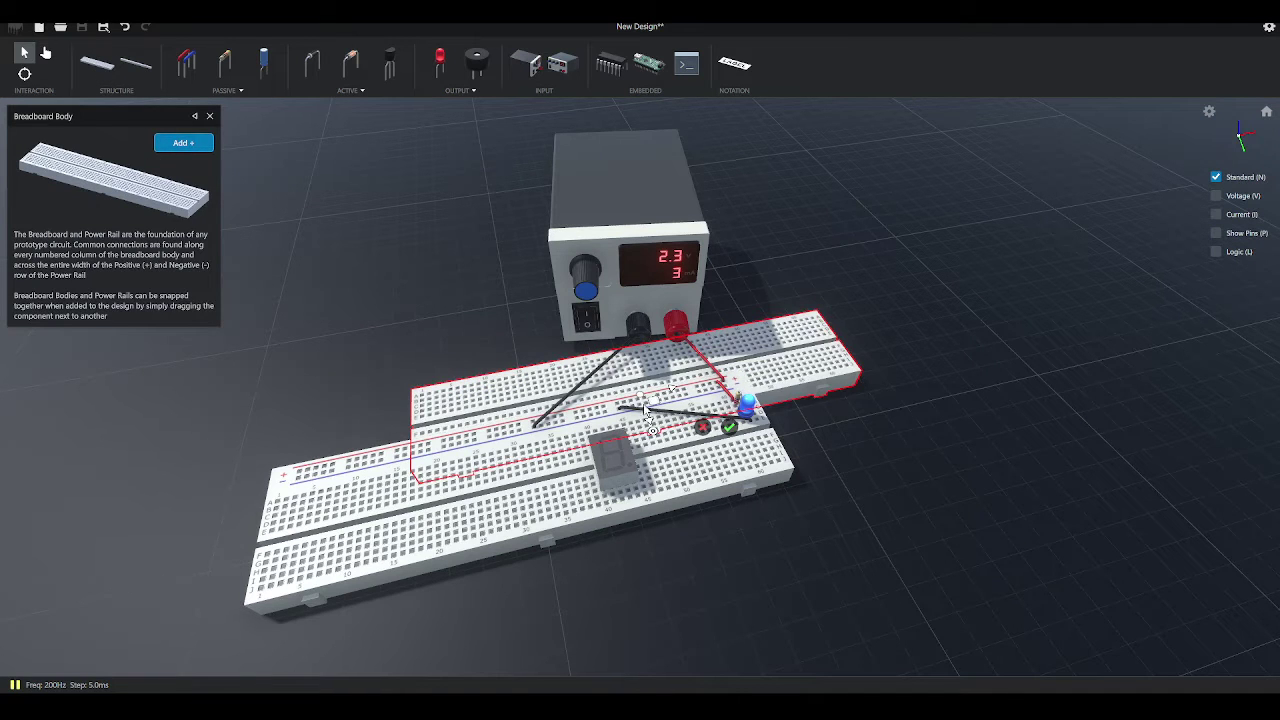
{"action": "left_click_drag", "start_coordinate": [652, 437], "coordinate": [588, 622]}
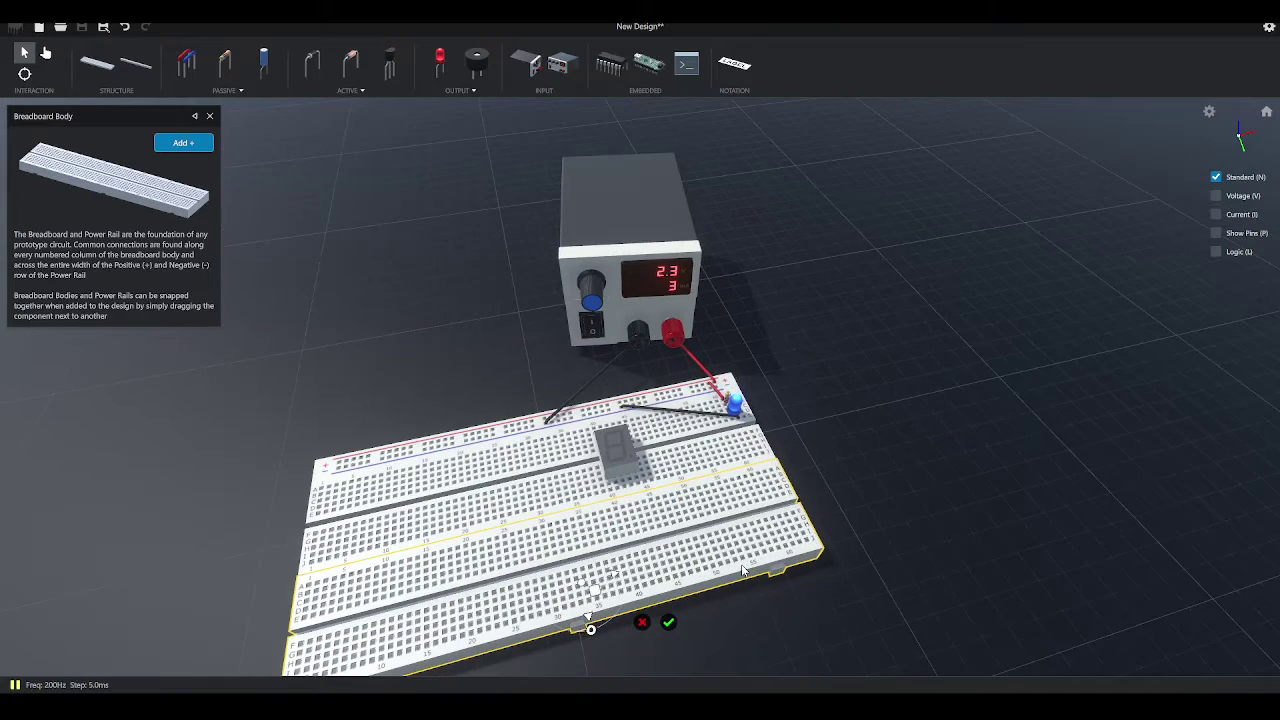
{"action": "scroll", "coordinate": [743, 570], "scroll_direction": "up", "scroll_amount": 5}
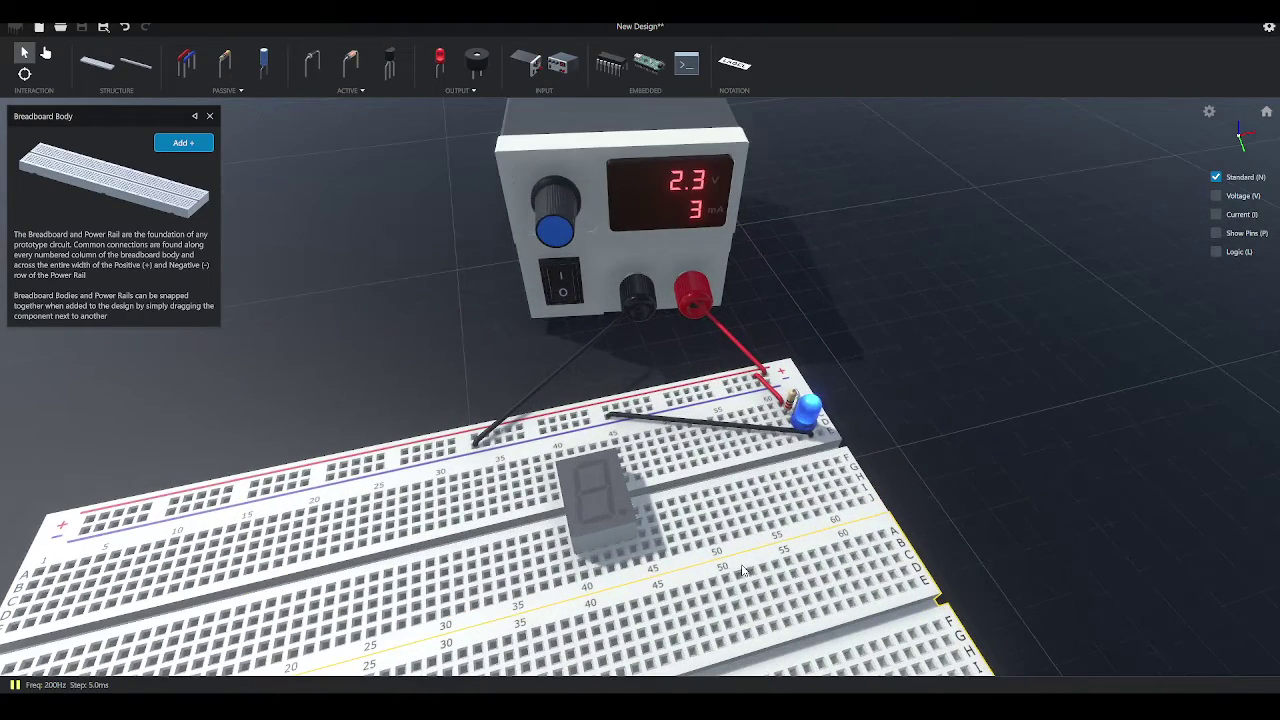
Step: Switch off the DC power supply and return to selection mode
{"action": "left_click", "coordinate": [45, 52]}
{"action": "left_click", "coordinate": [562, 290]}
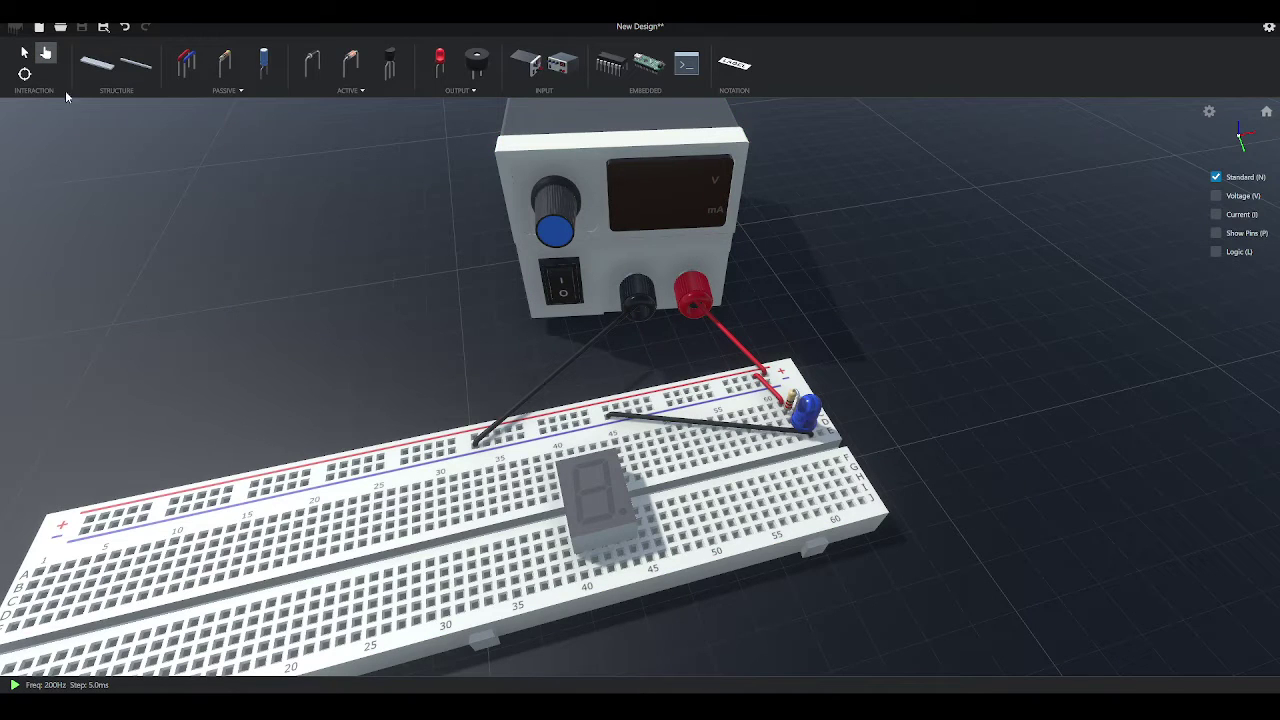
{"action": "left_click", "coordinate": [24, 52]}
Step: Delete the blue LED, its resistor and the black and red jumper wires that connected them to the power rails
{"action": "left_click", "coordinate": [808, 412]}
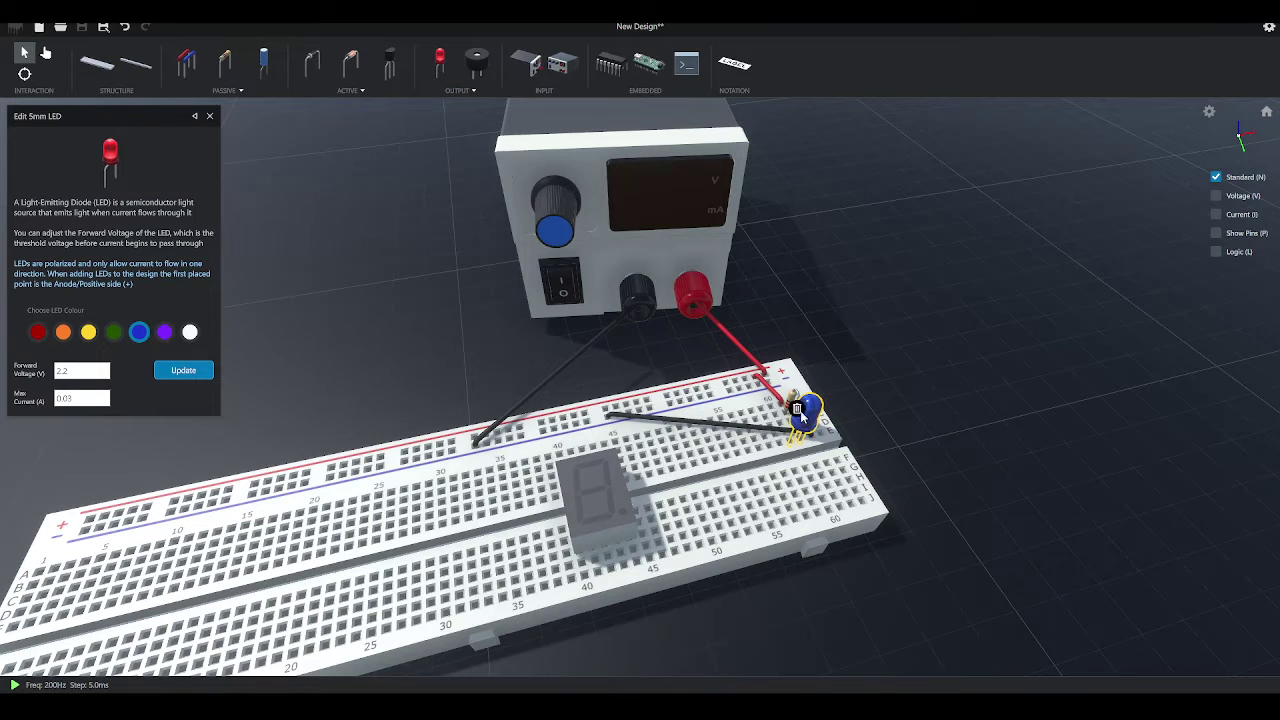
{"action": "left_click", "coordinate": [798, 409]}
{"action": "left_click", "coordinate": [790, 403]}
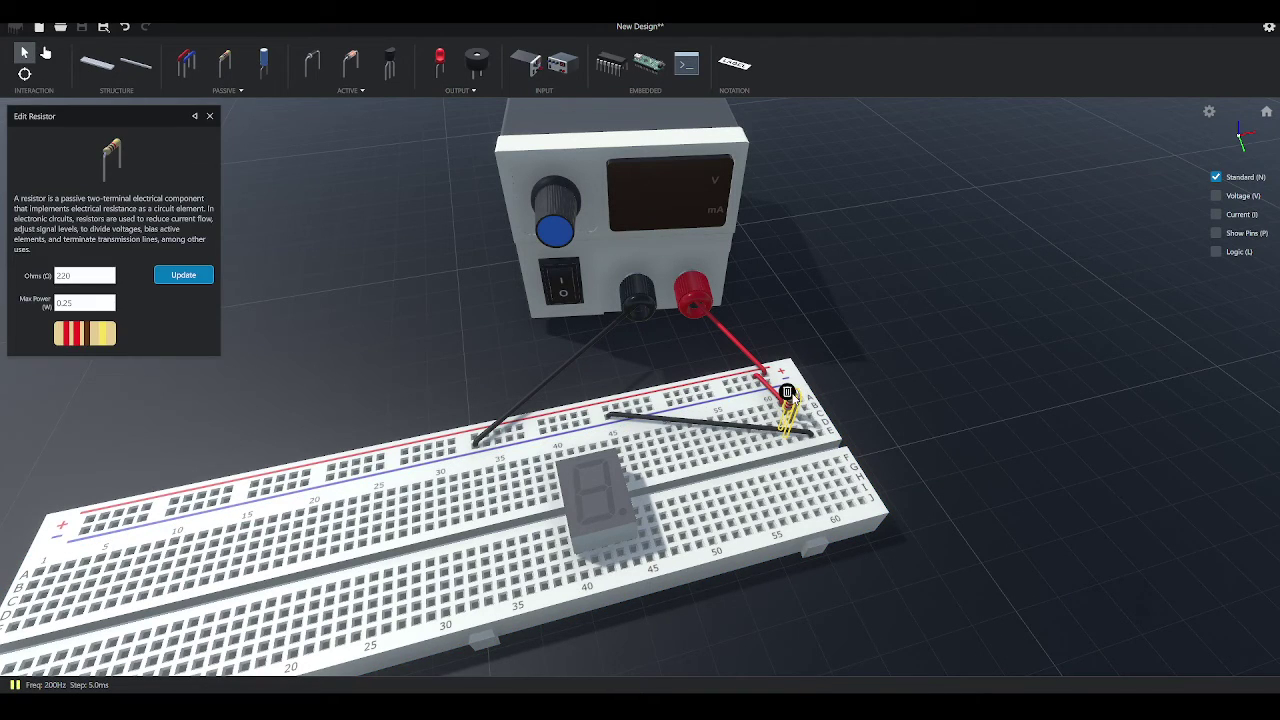
{"action": "left_click", "coordinate": [786, 398]}
{"action": "left_click", "coordinate": [800, 428]}
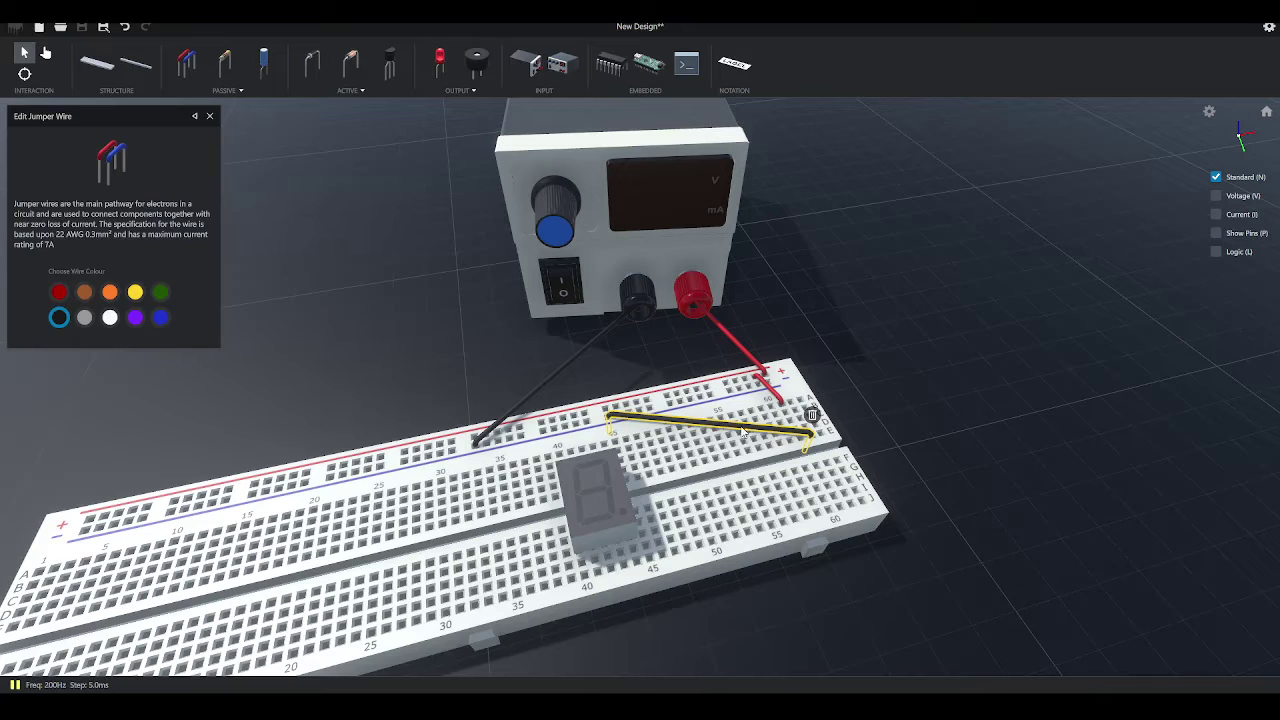
{"action": "left_click", "coordinate": [813, 416]}
{"action": "left_click", "coordinate": [762, 370]}
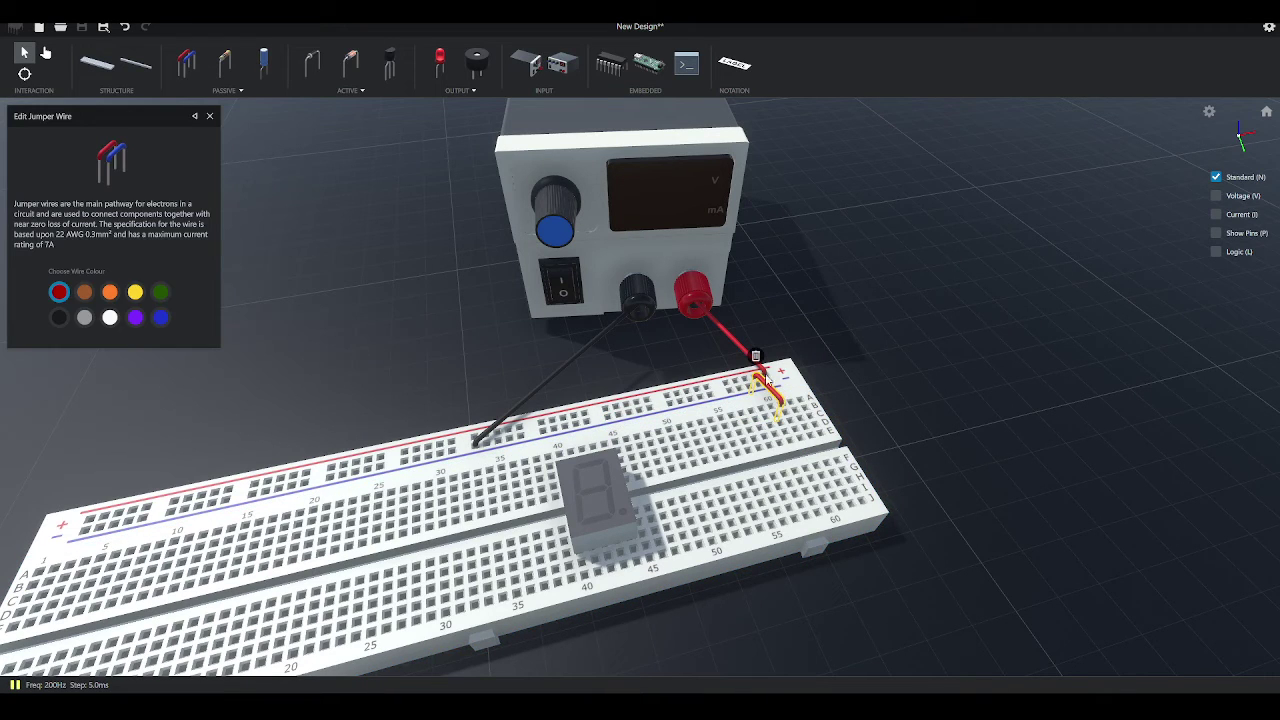
{"action": "left_click", "coordinate": [757, 356]}
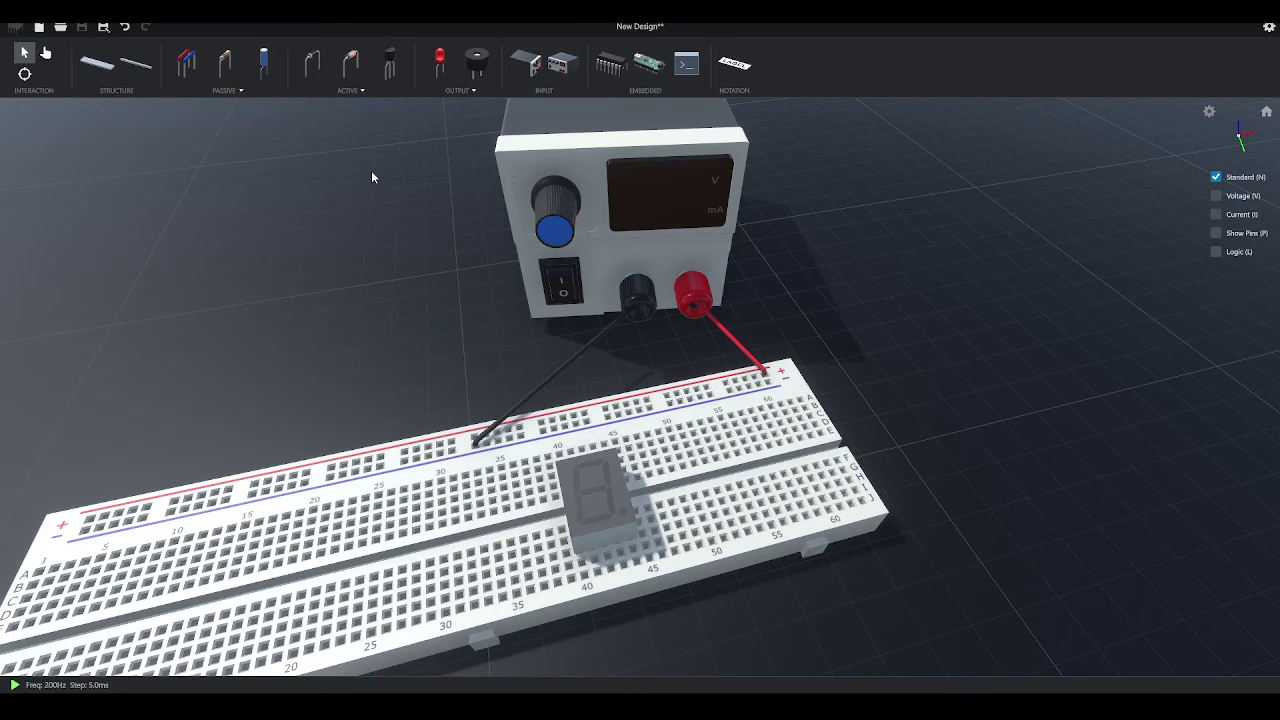
{"action": "left_click", "coordinate": [365, 89]}
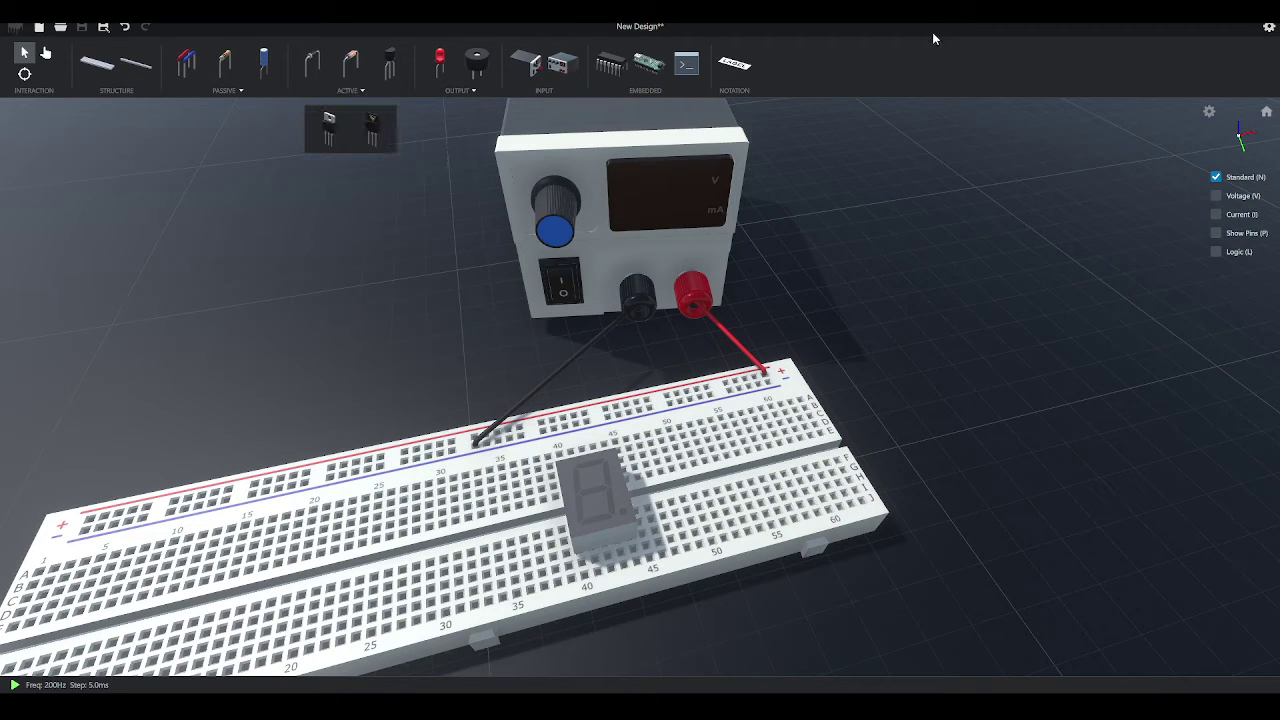
{"action": "left_click", "coordinate": [365, 91]}
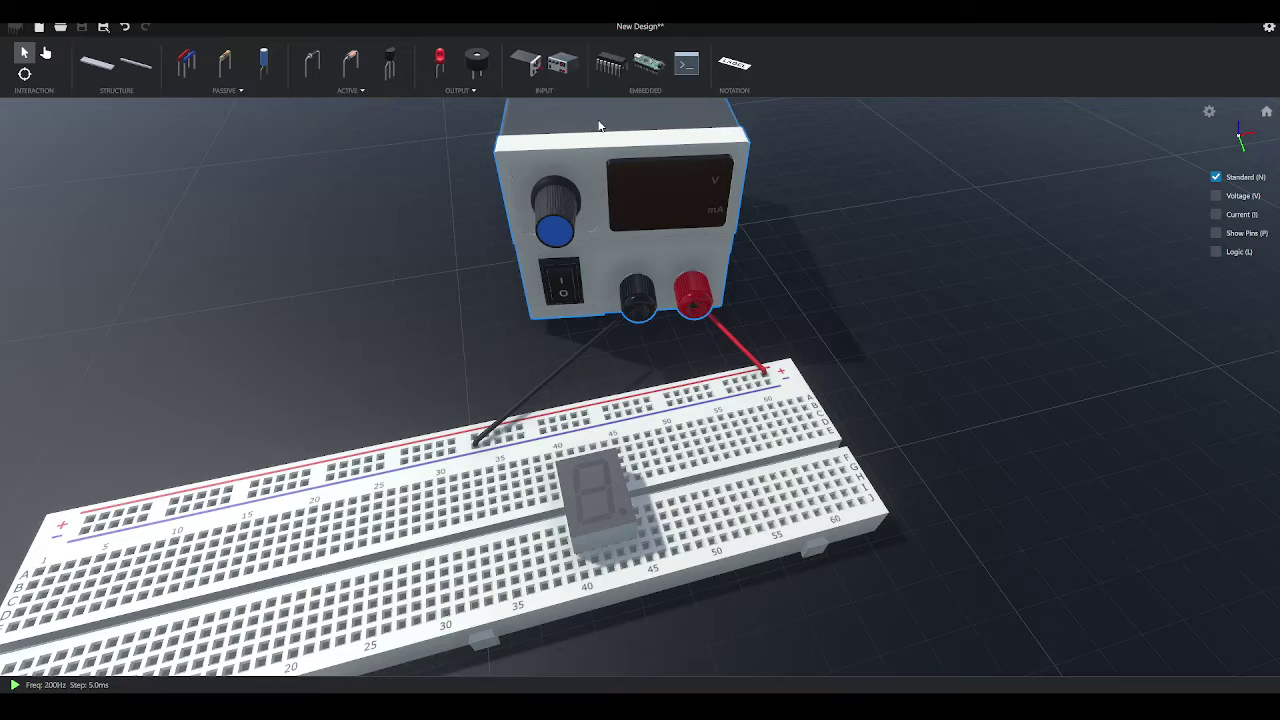
{"action": "right_click_drag", "start_coordinate": [955, 485], "coordinate": [849, 460]}
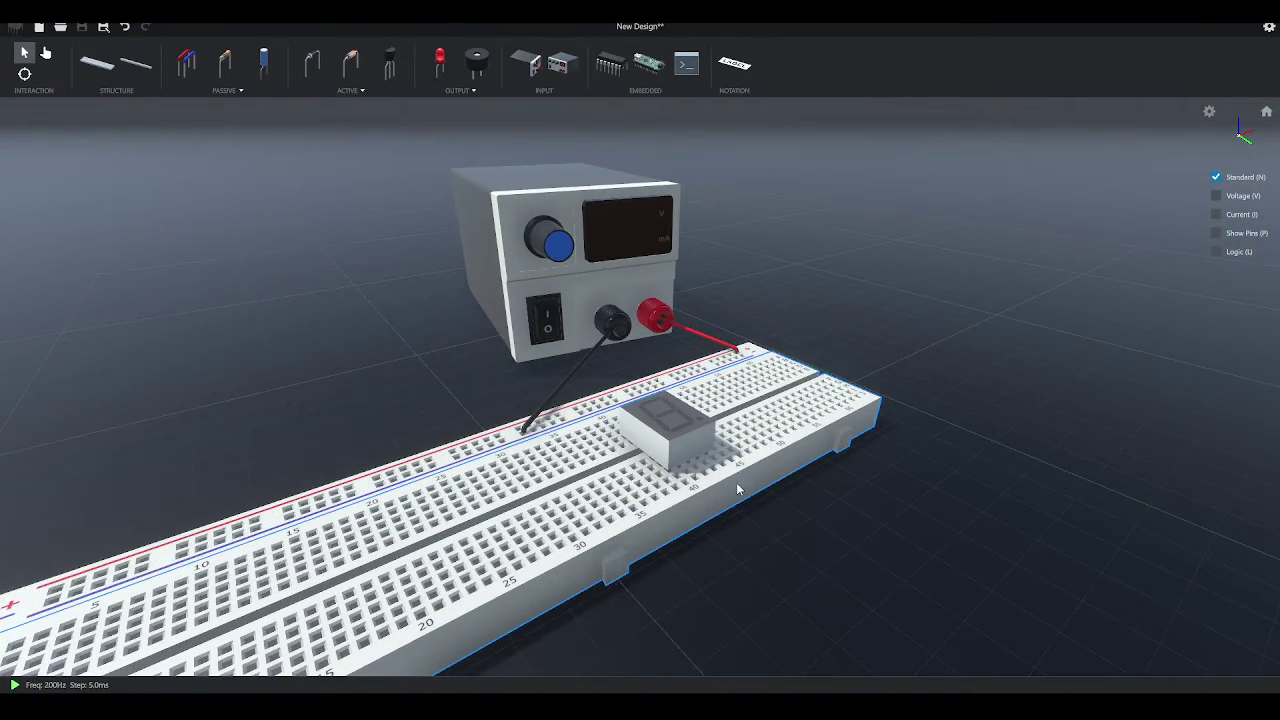
Step: Move the seven segment display along the breadboard's centre gap to about column 45, leaving its type as Common Cathode
{"action": "right_click_drag", "start_coordinate": [737, 486], "coordinate": [612, 459]}
{"action": "left_click", "coordinate": [628, 468]}
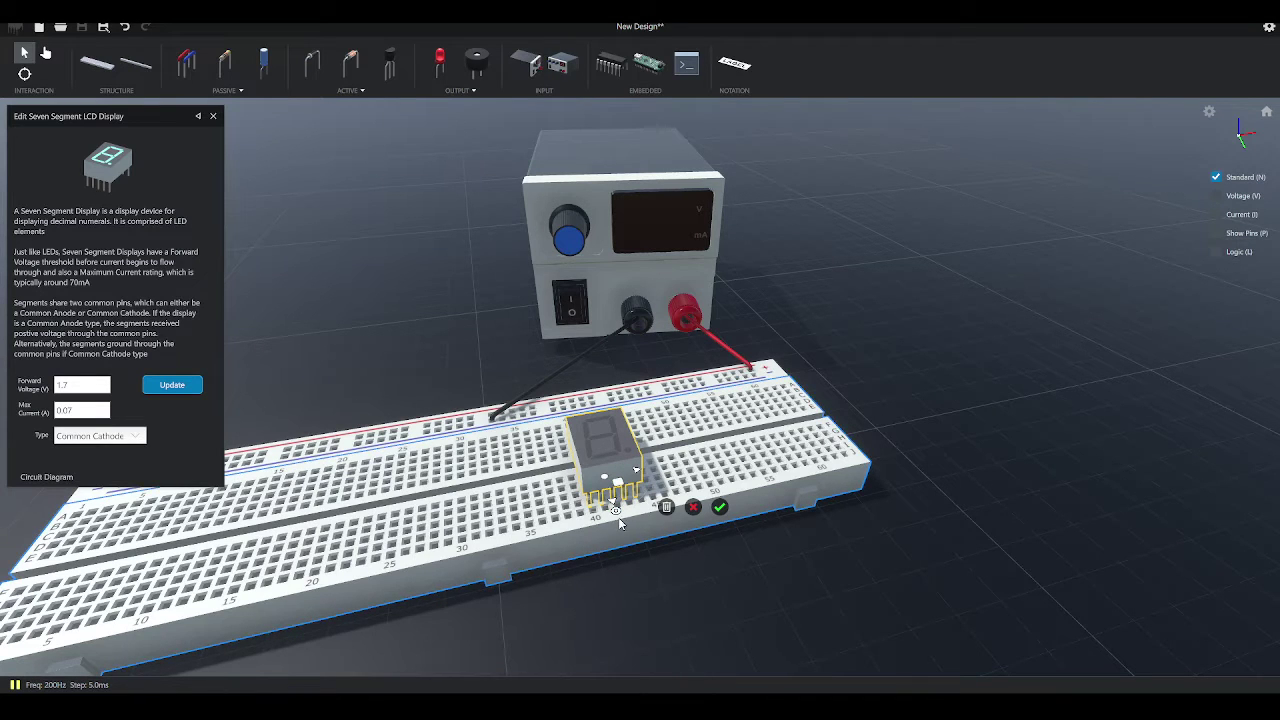
{"action": "left_click_drag", "start_coordinate": [622, 487], "coordinate": [658, 480]}
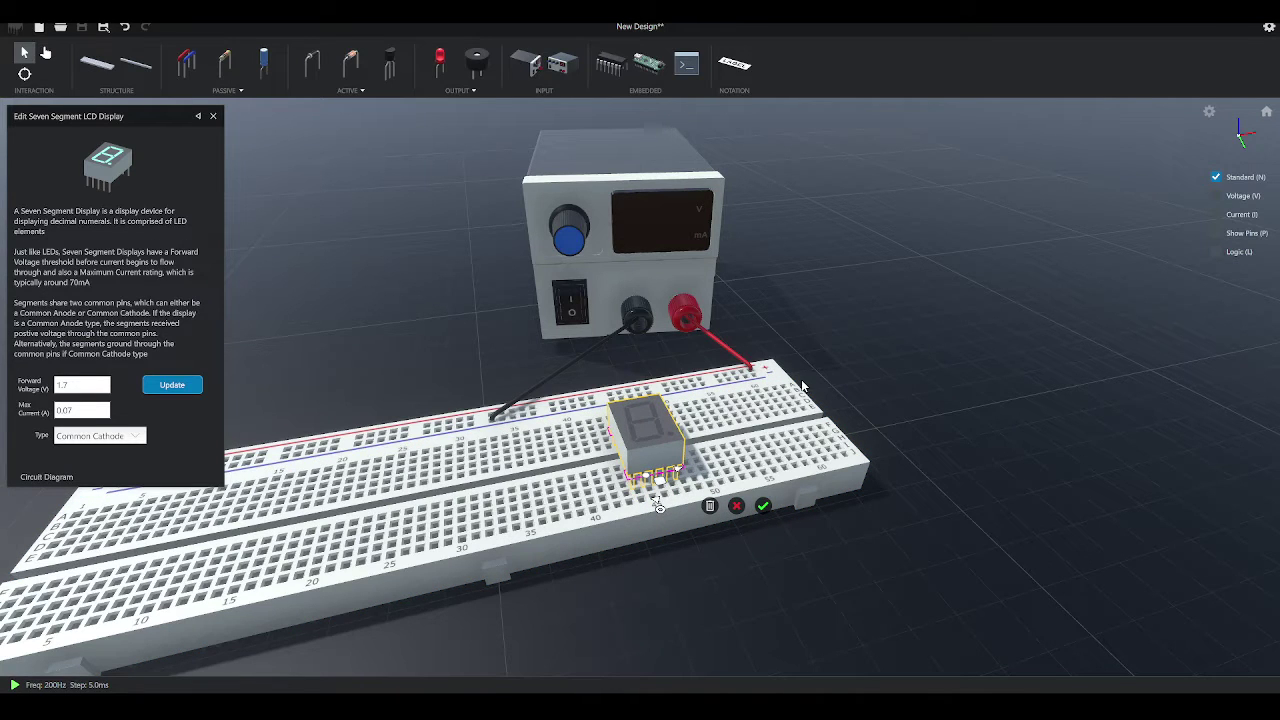
{"action": "left_click", "coordinate": [136, 436]}
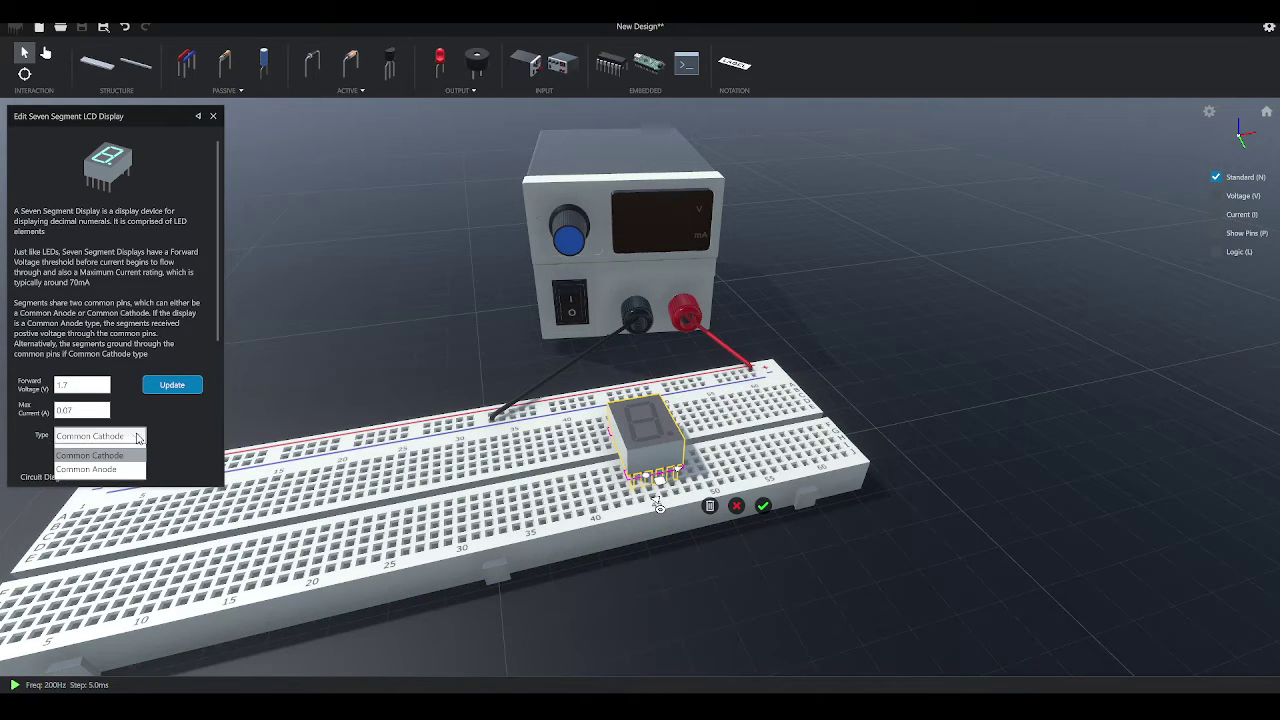
{"action": "left_click", "coordinate": [189, 427]}
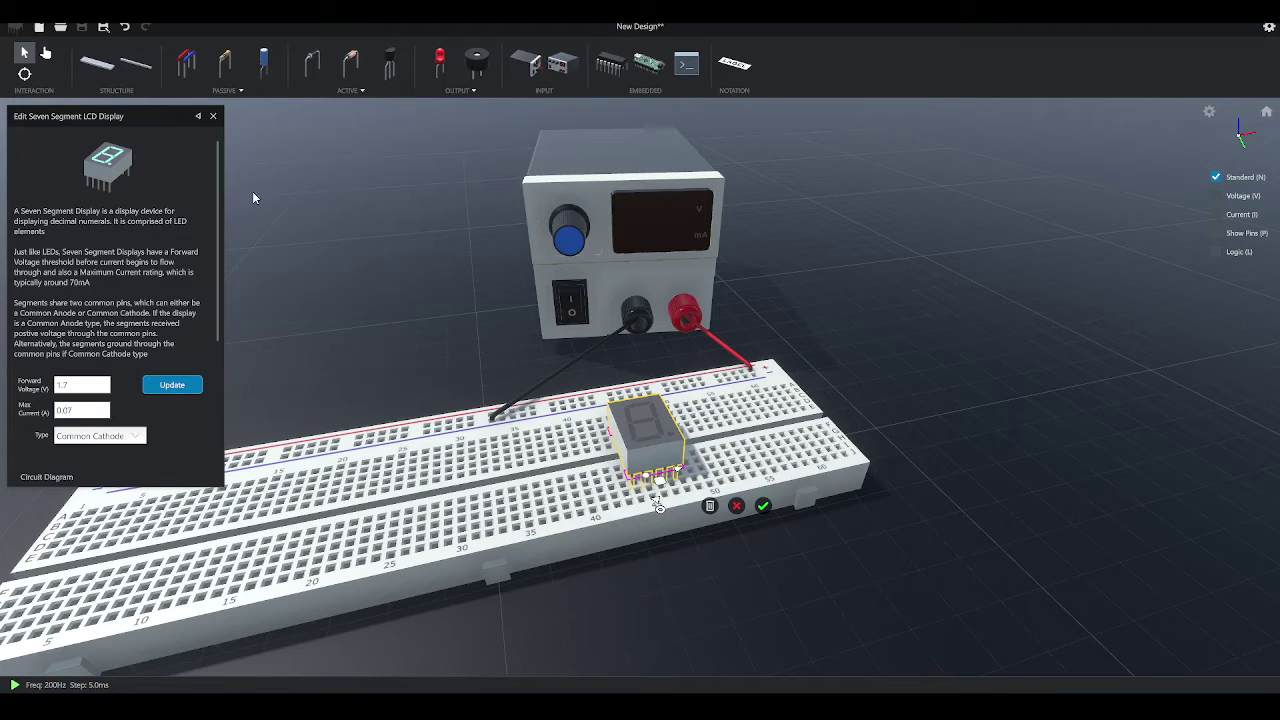
{"action": "scroll", "coordinate": [772, 402], "scroll_direction": "up", "scroll_amount": 2}
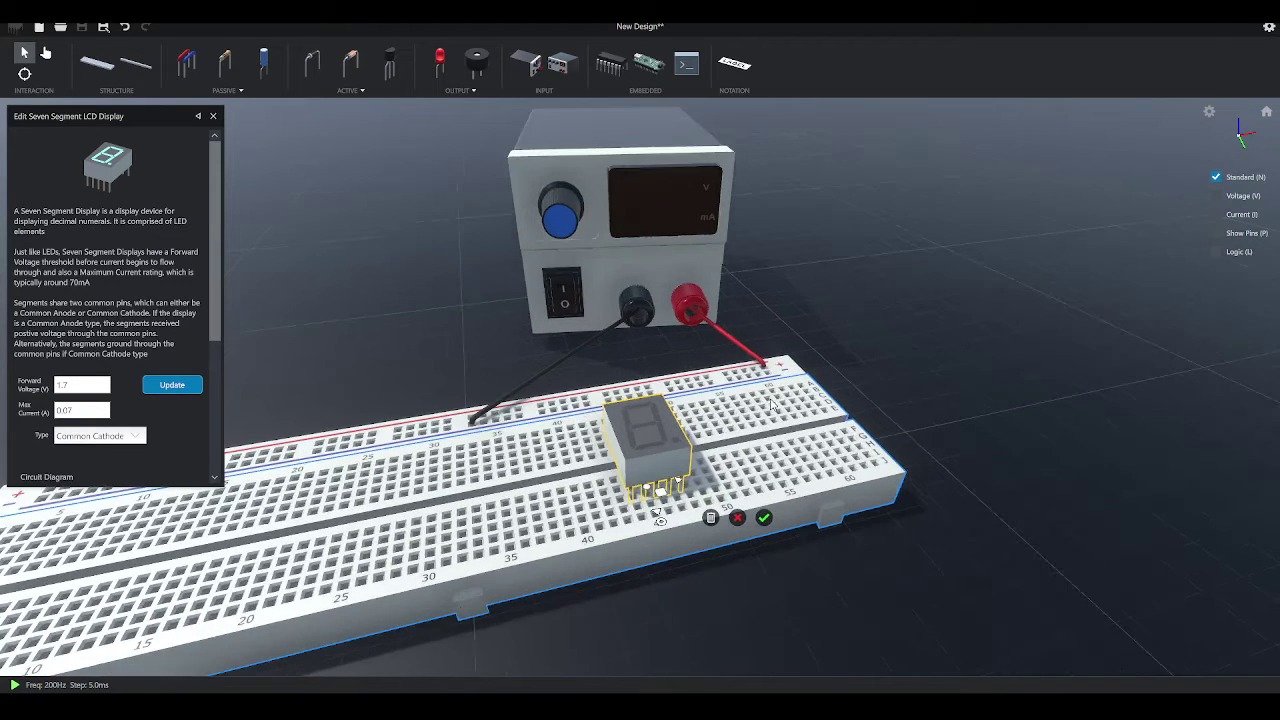
{"action": "right_click_drag", "start_coordinate": [786, 398], "coordinate": [756, 416]}
{"action": "left_click", "coordinate": [695, 565]}
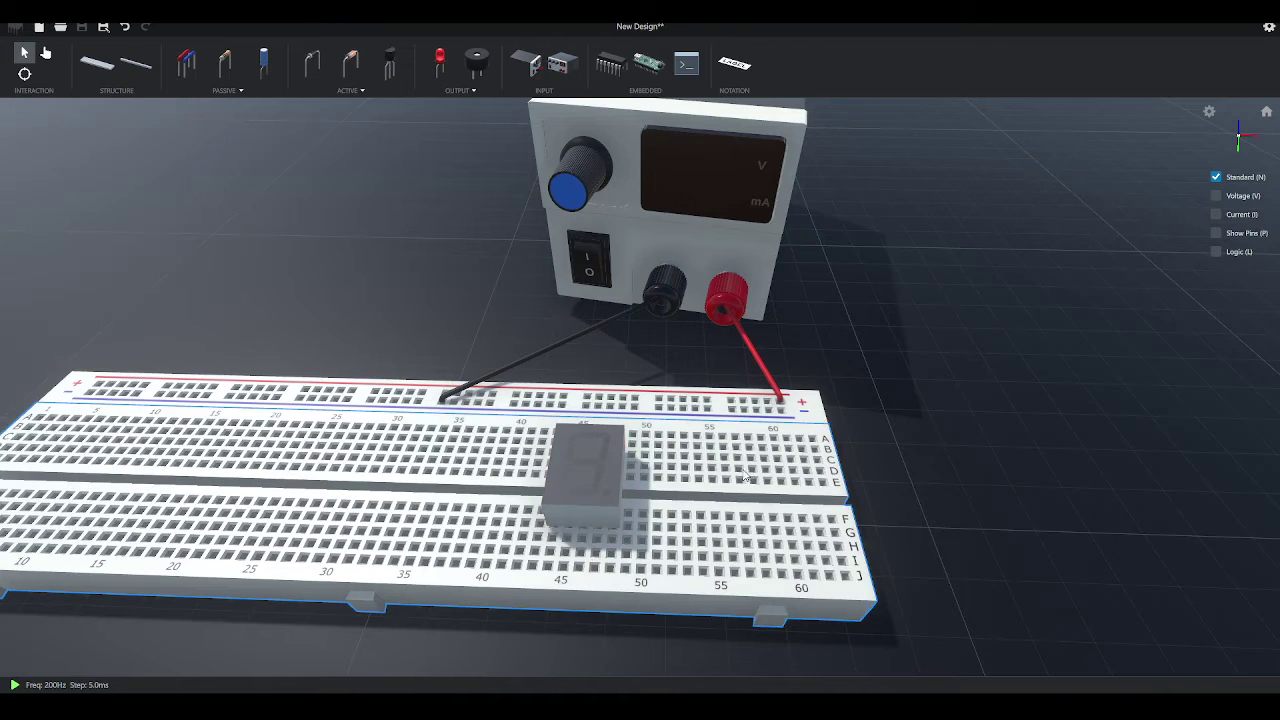
{"action": "left_click", "coordinate": [188, 64]}
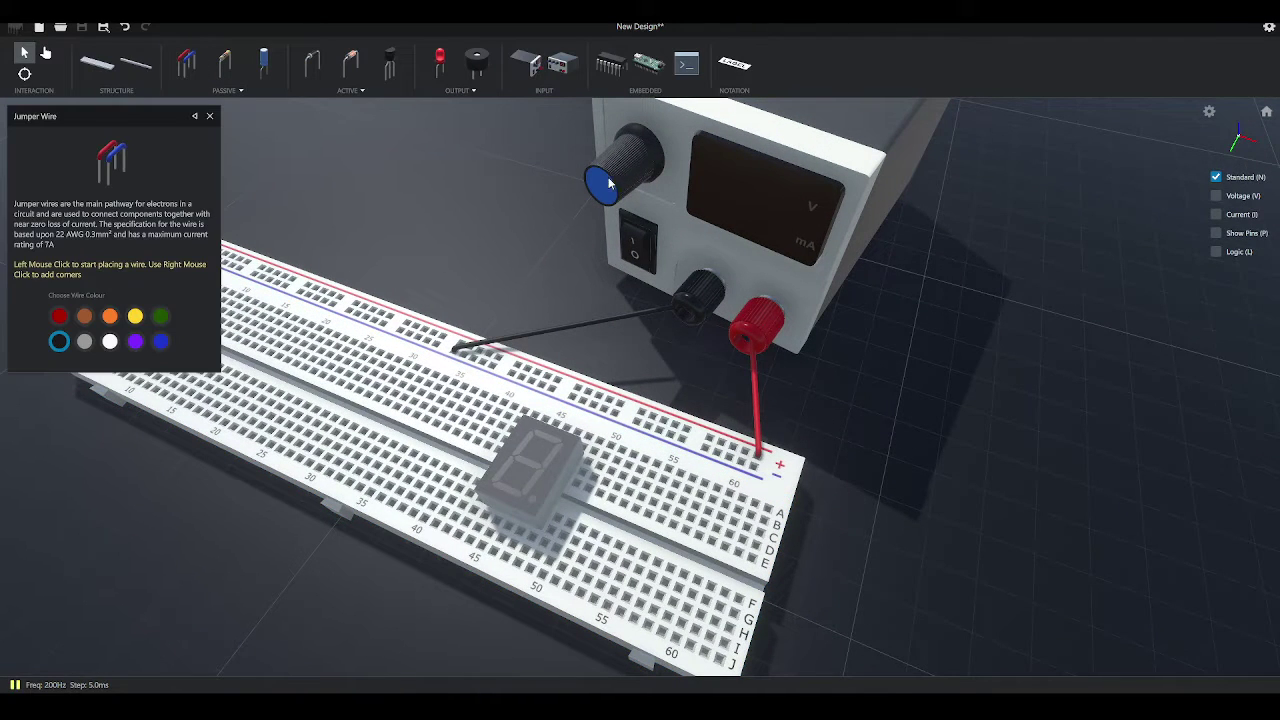
{"action": "left_click", "coordinate": [724, 445]}
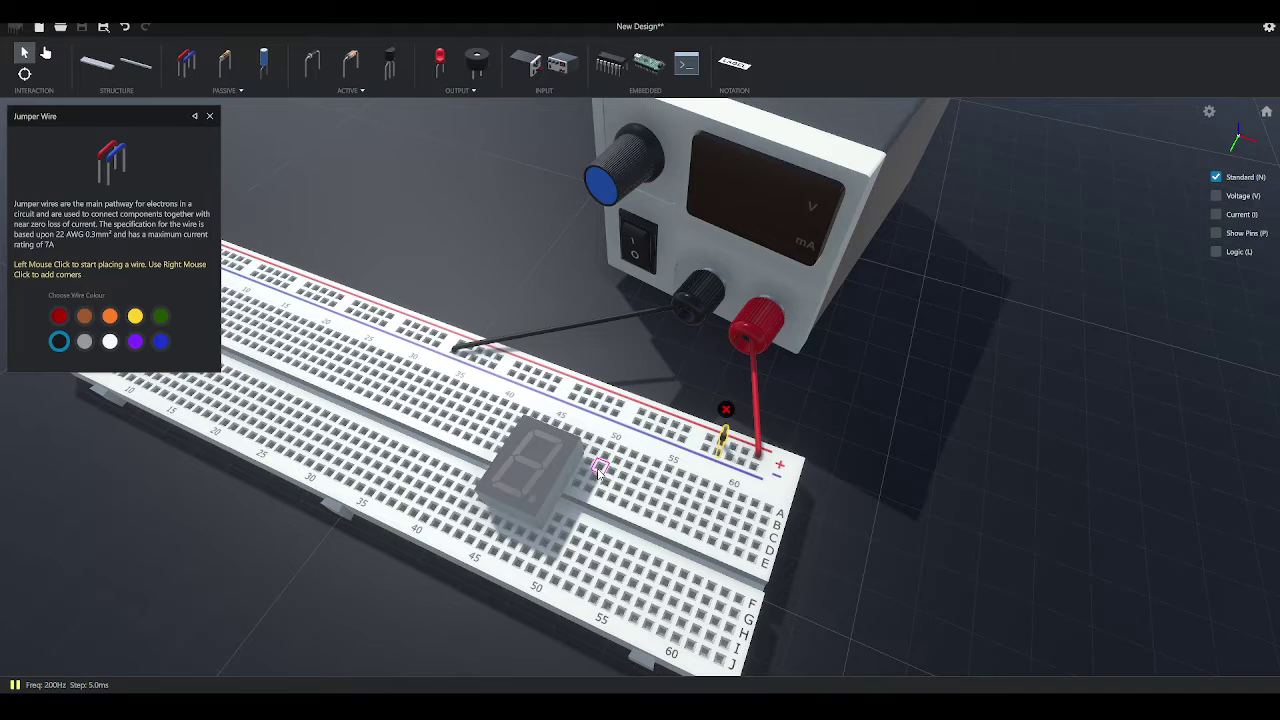
{"action": "left_click", "coordinate": [600, 468]}
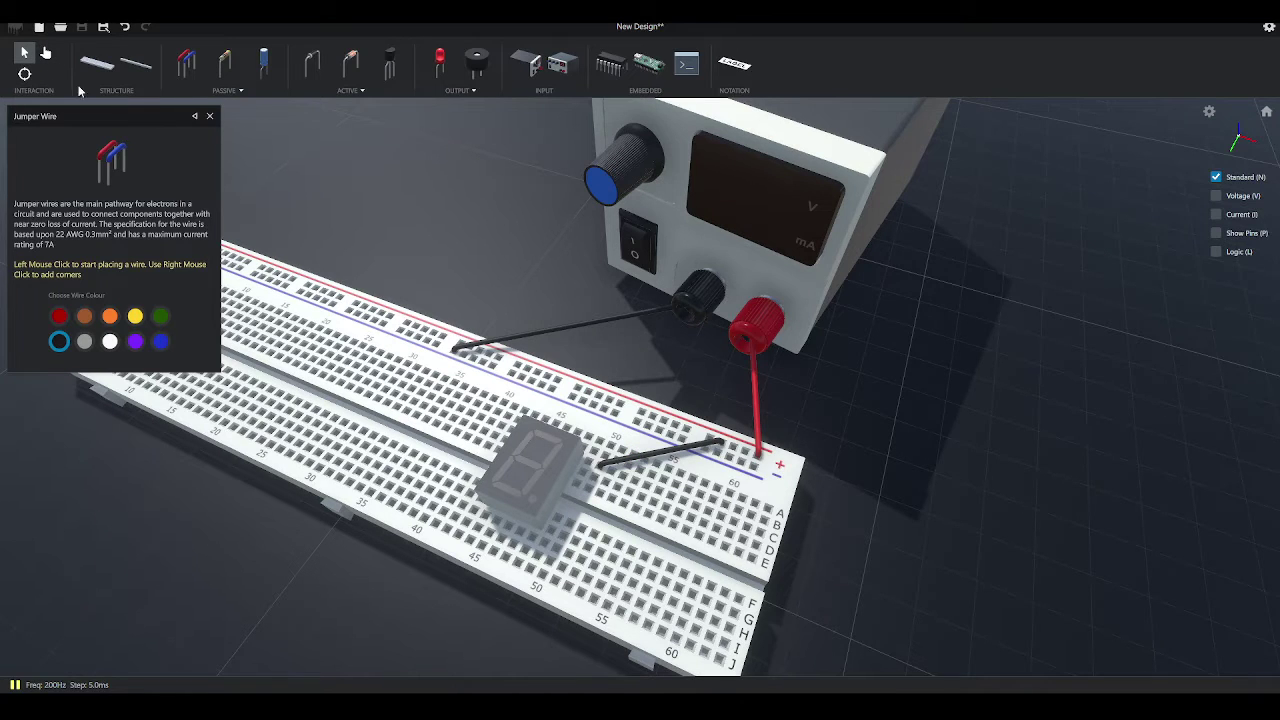
{"action": "left_click", "coordinate": [676, 458]}
{"action": "left_click", "coordinate": [25, 53]}
{"action": "left_click", "coordinate": [475, 413]}
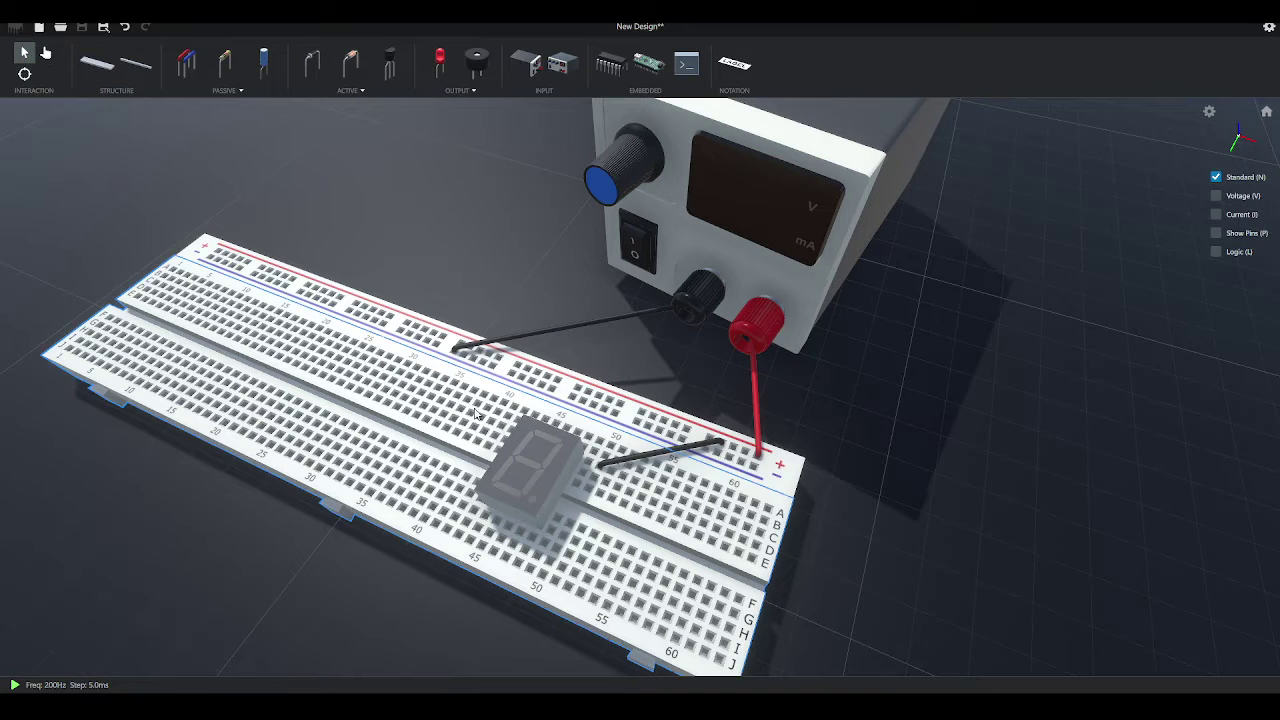
{"action": "left_click", "coordinate": [648, 453]}
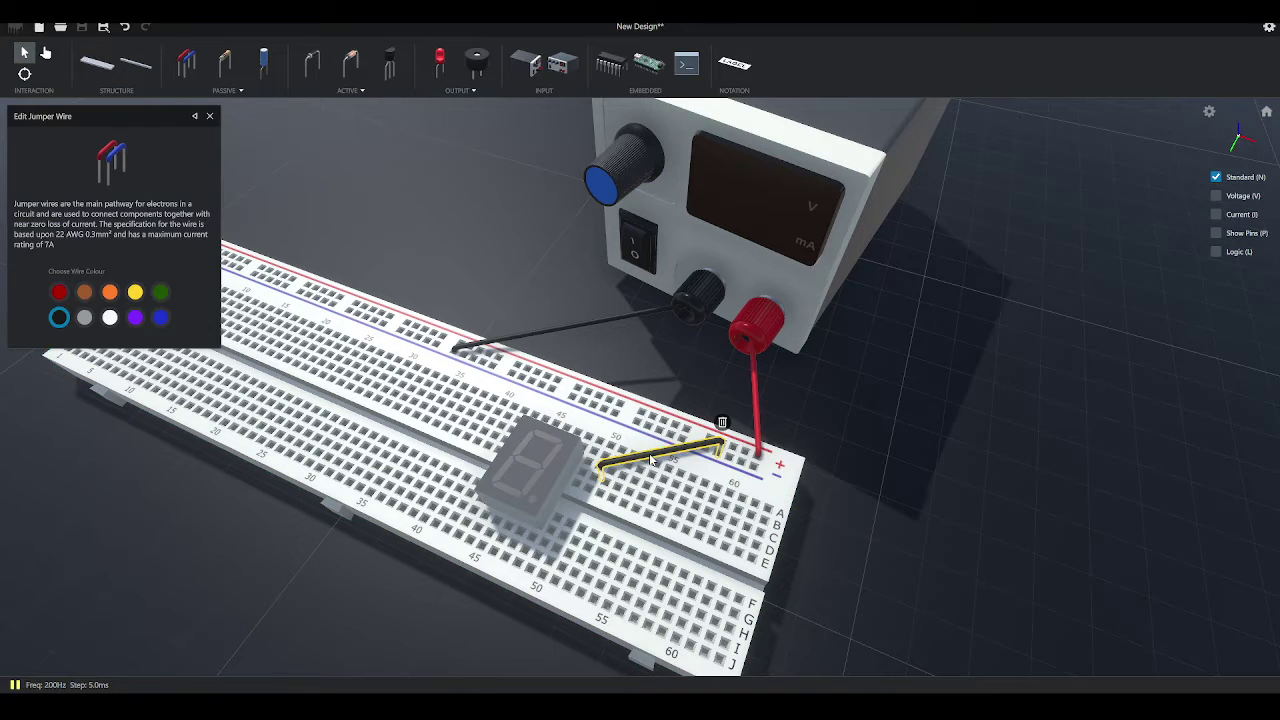
{"action": "left_click", "coordinate": [722, 424]}
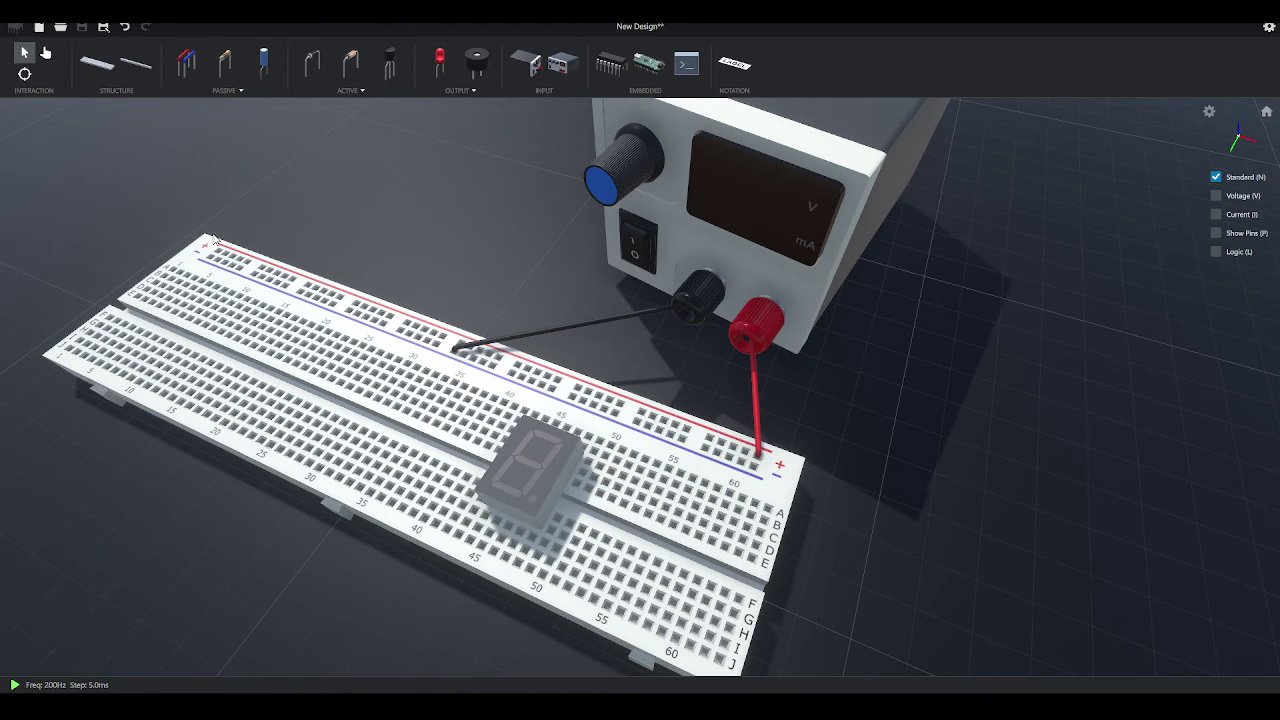
Step: Run a red jumper wire from the positive rail near column 60 to just past column 50, and another from there past the display to column 40
{"action": "left_click", "coordinate": [186, 63]}
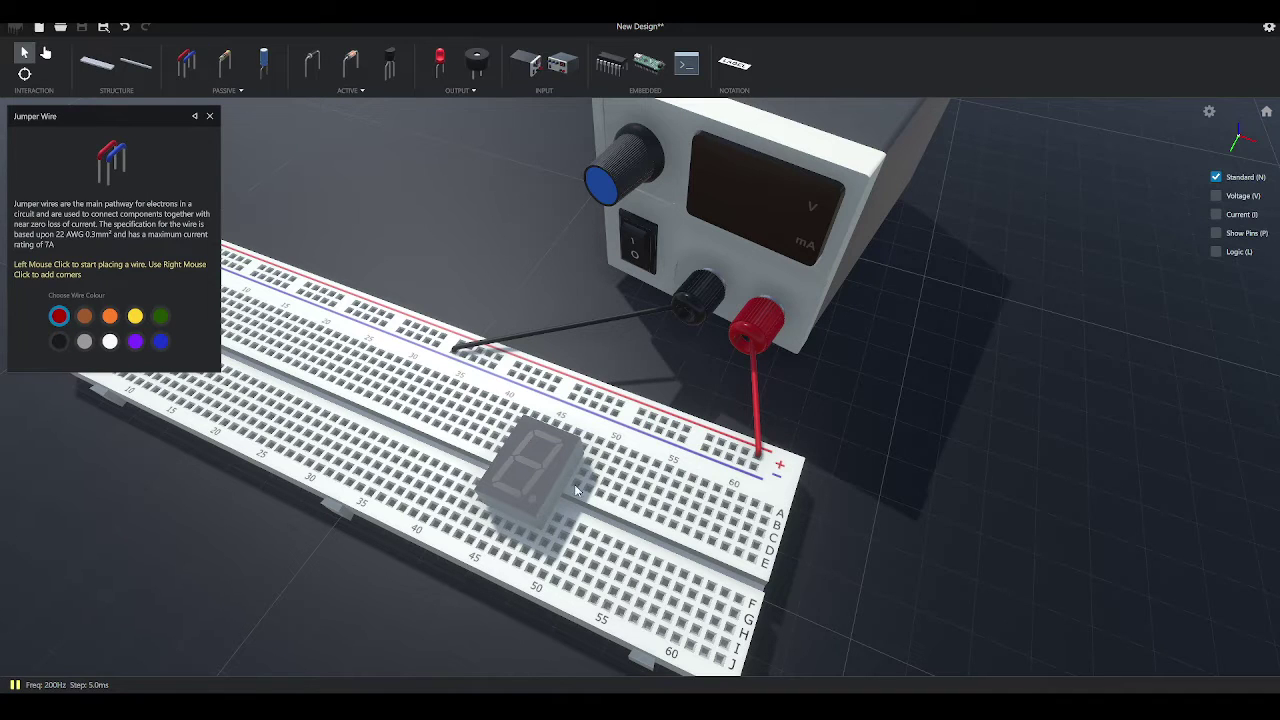
{"action": "left_click", "coordinate": [750, 455]}
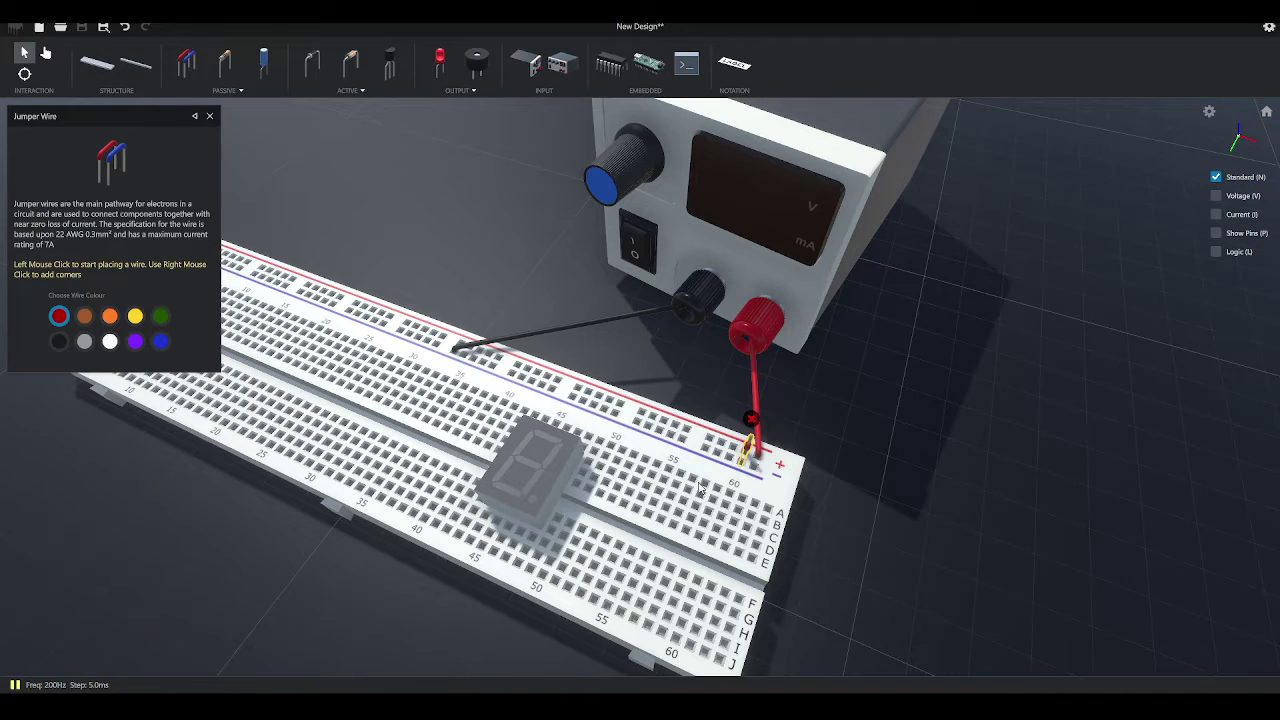
{"action": "left_click", "coordinate": [620, 472]}
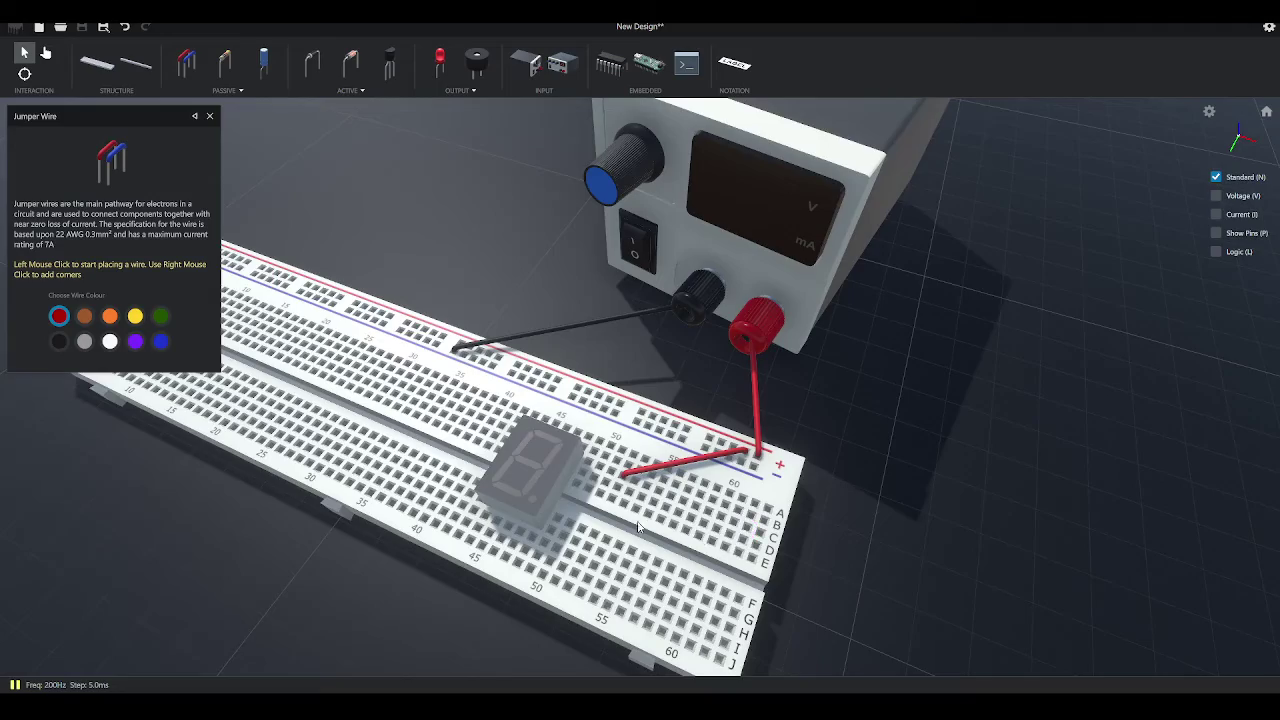
{"action": "middle_click_drag", "start_coordinate": [638, 527], "coordinate": [713, 522]}
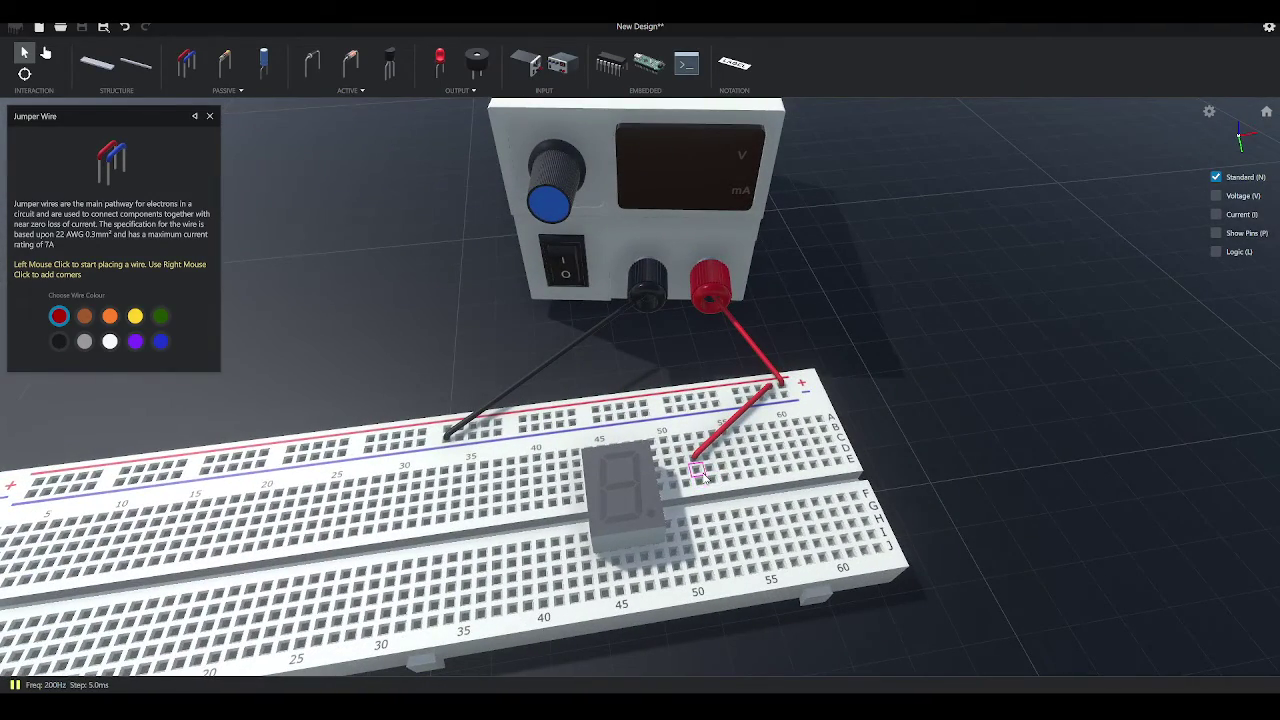
{"action": "left_click", "coordinate": [698, 472]}
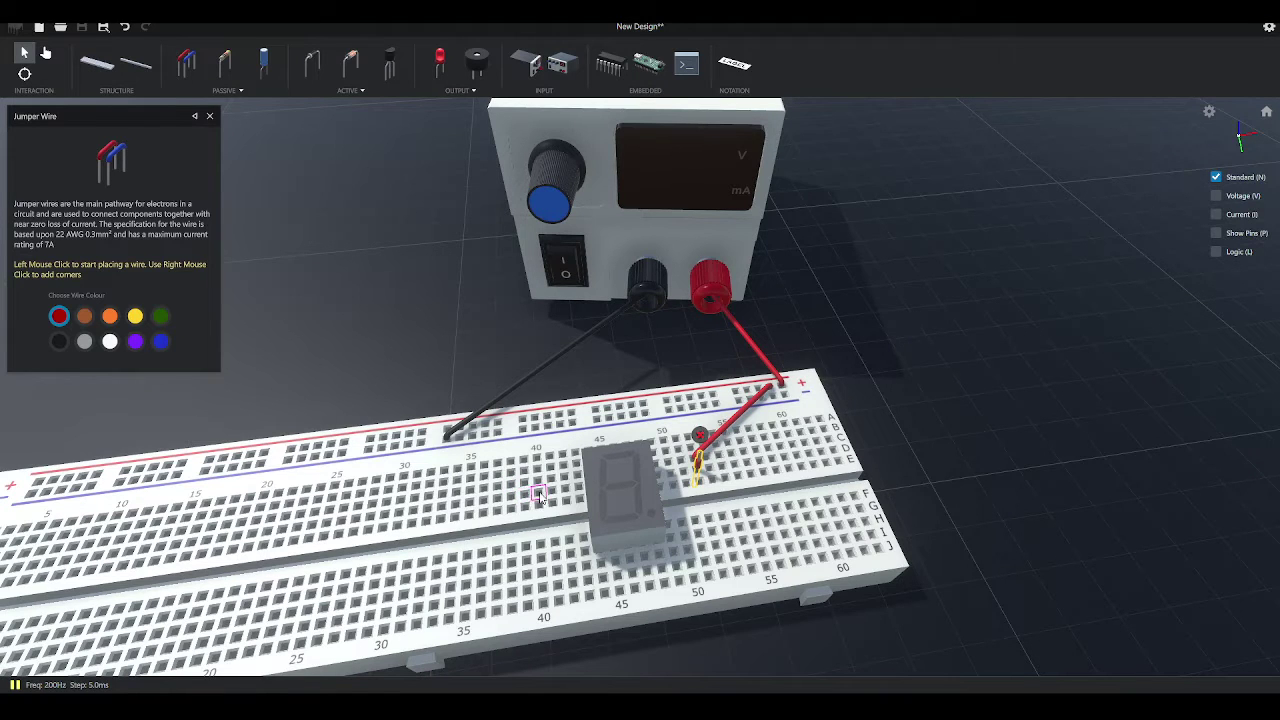
{"action": "left_click", "coordinate": [539, 494]}
Step: Add a black jumper wire from beside the red wire's end near column 40 to the negative rail near column 35
{"action": "middle_click_drag", "start_coordinate": [632, 505], "coordinate": [618, 476]}
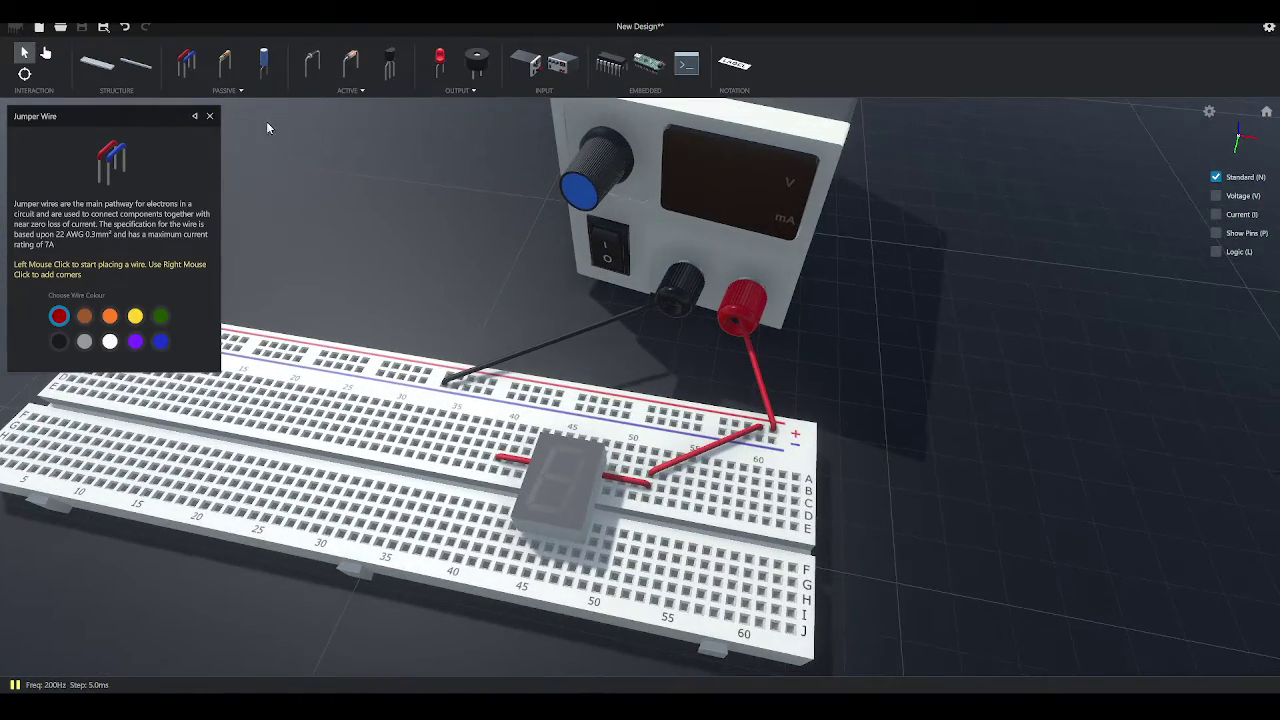
{"action": "left_click", "coordinate": [58, 342]}
{"action": "middle_click_drag", "start_coordinate": [650, 366], "coordinate": [537, 426]}
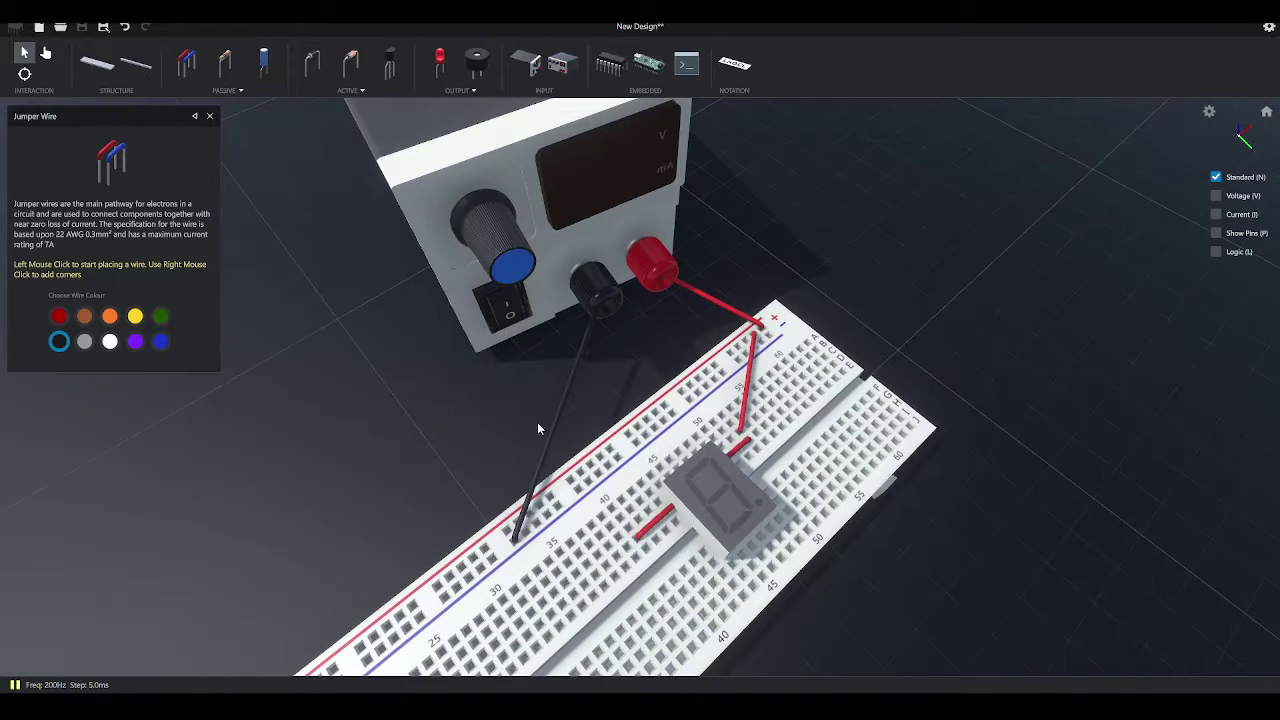
{"action": "left_click", "coordinate": [648, 548]}
{"action": "left_click", "coordinate": [535, 522]}
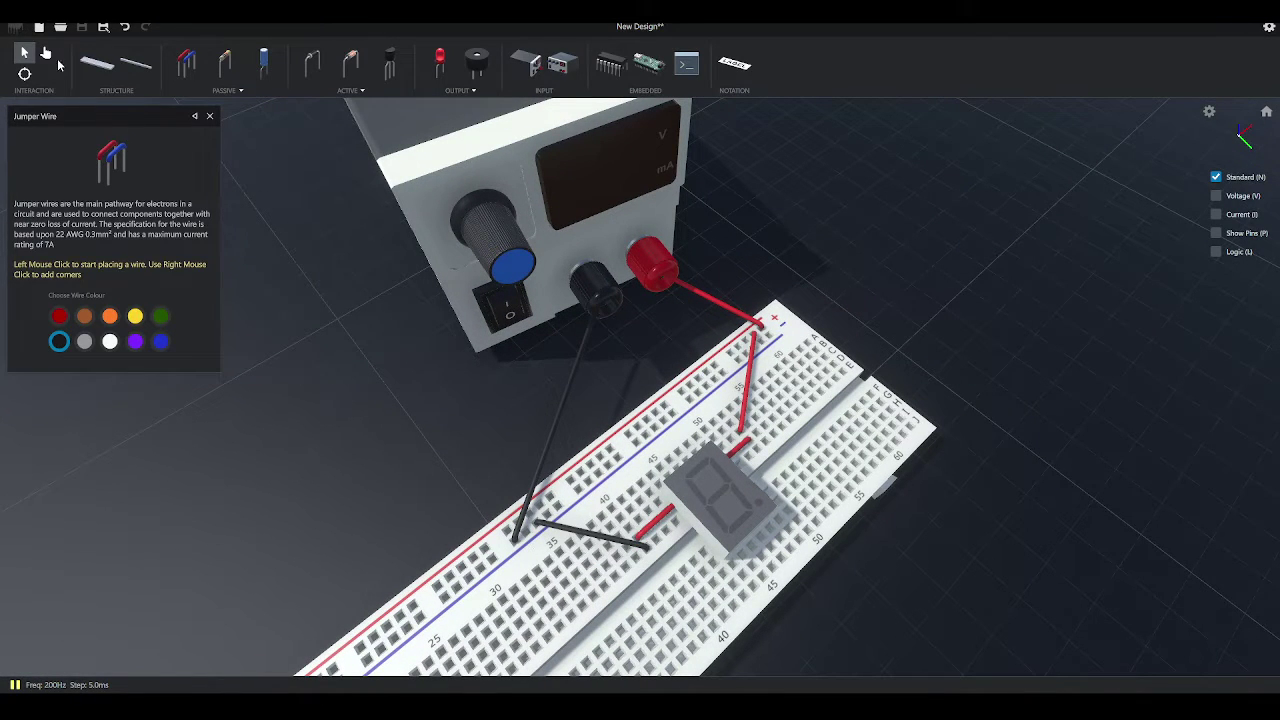
Step: Switch on the DC power supply and raise its output voltage to 12.0 V
{"action": "left_click", "coordinate": [45, 53]}
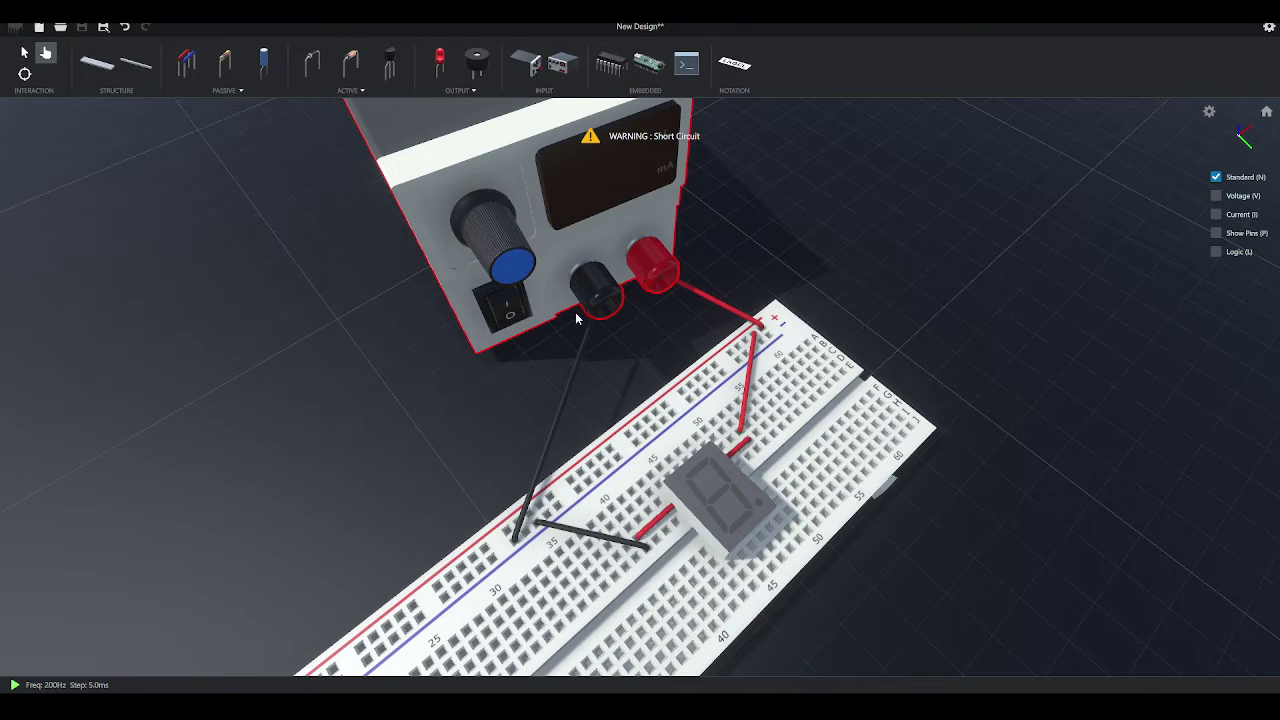
{"action": "left_click_drag", "start_coordinate": [490, 386], "coordinate": [468, 284]}
{"action": "left_click", "coordinate": [555, 288]}
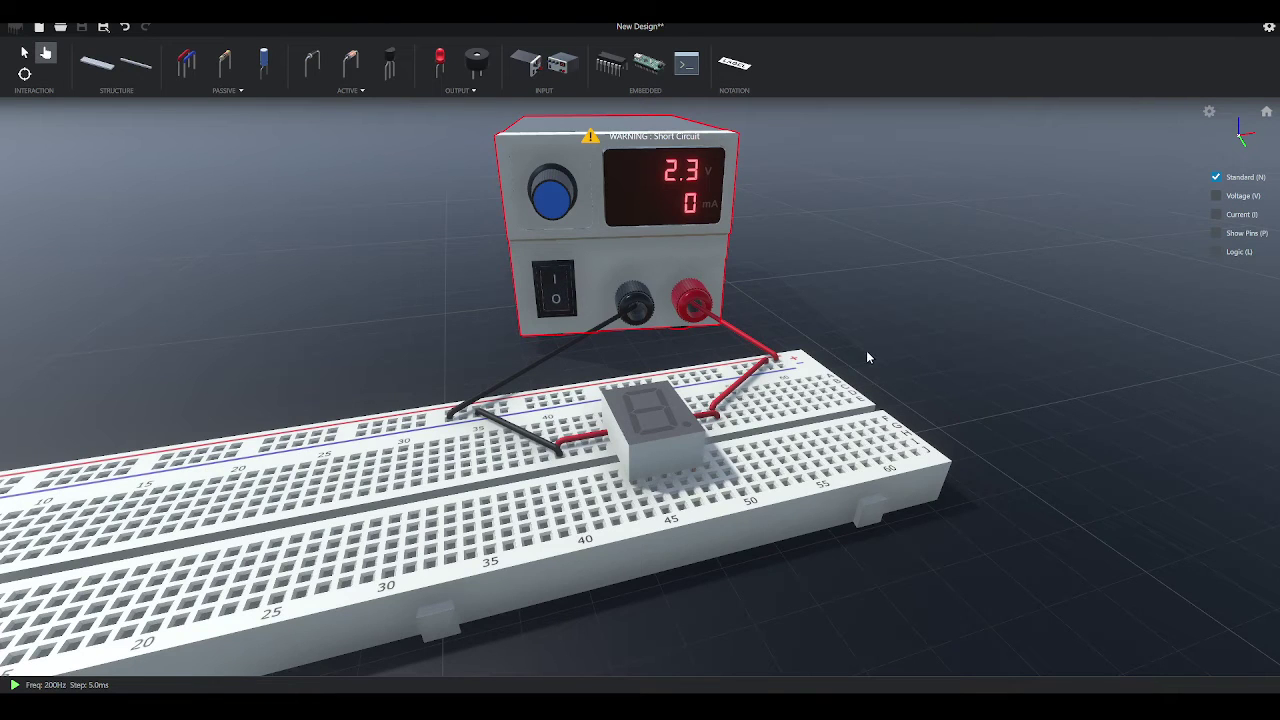
{"action": "right_click_drag", "start_coordinate": [867, 357], "coordinate": [787, 259]}
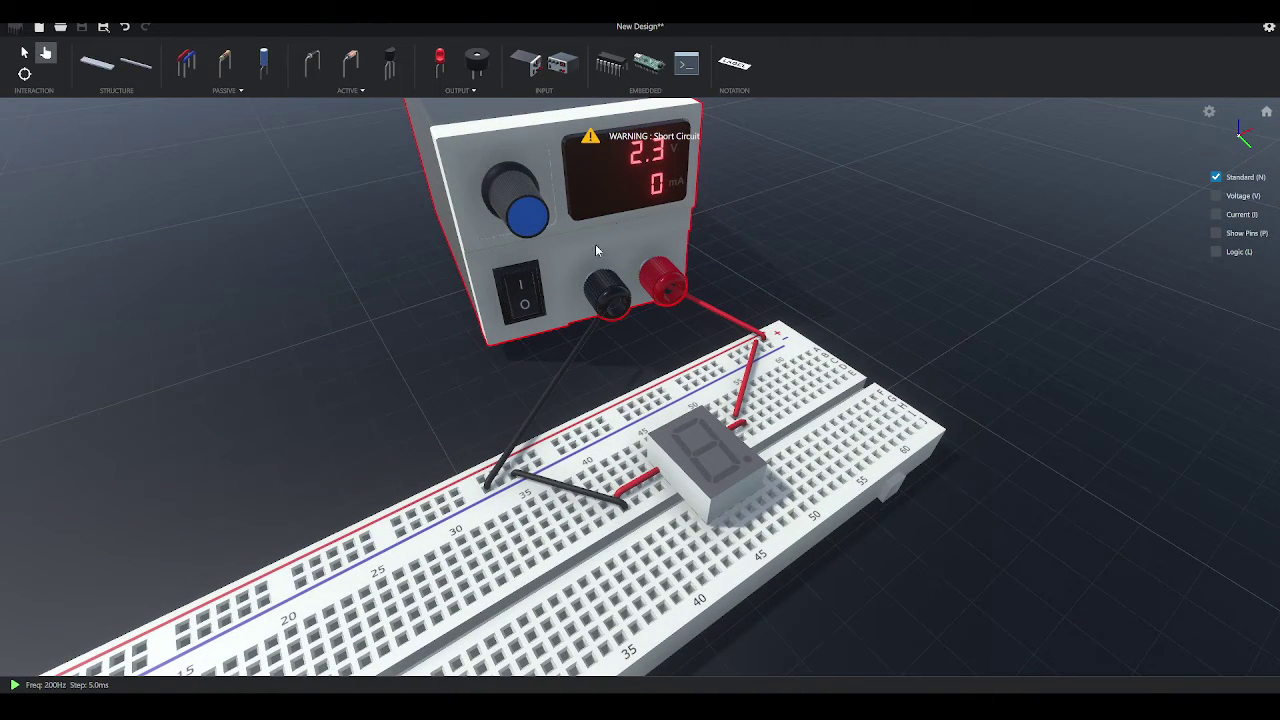
{"action": "left_click_drag", "start_coordinate": [548, 205], "coordinate": [1275, 212]}
{"action": "left_click_drag", "start_coordinate": [545, 207], "coordinate": [718, 187]}
Step: Examine the circuit with the Voltage overlay, followed by the Current overlay with the seven segment display's pin labels shown
{"action": "left_click", "coordinate": [1219, 197]}
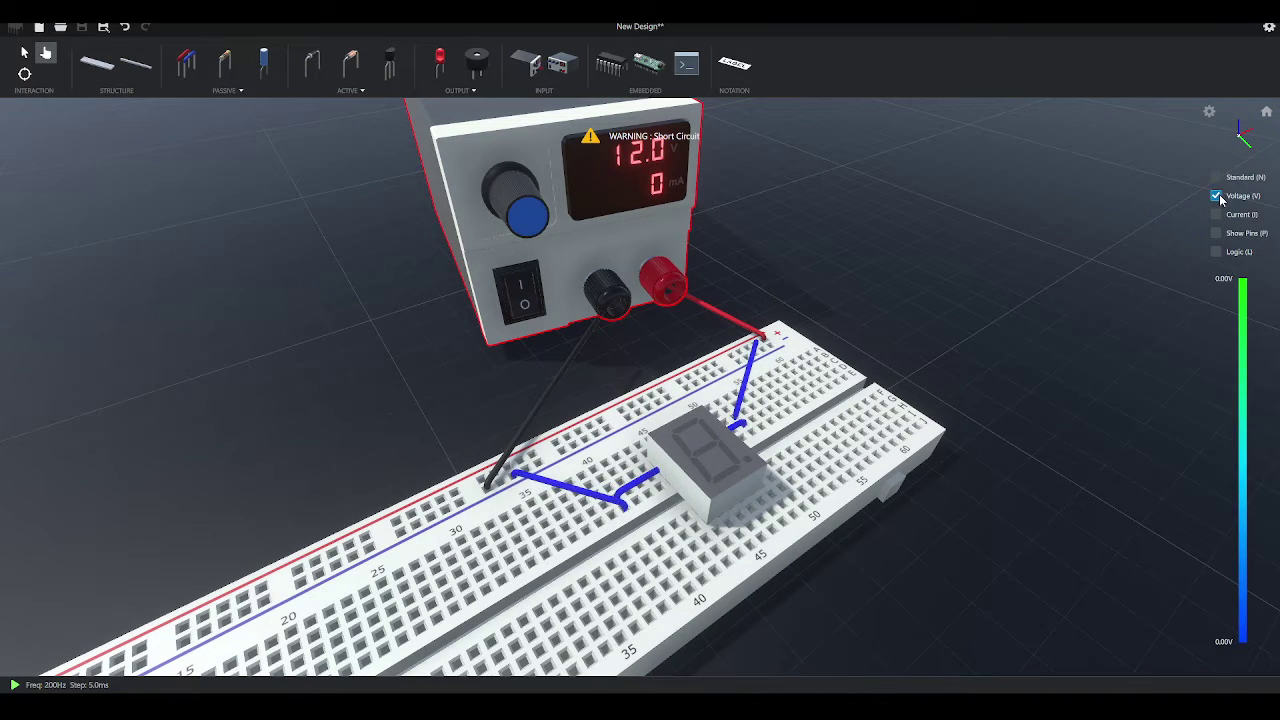
{"action": "left_click", "coordinate": [1217, 215]}
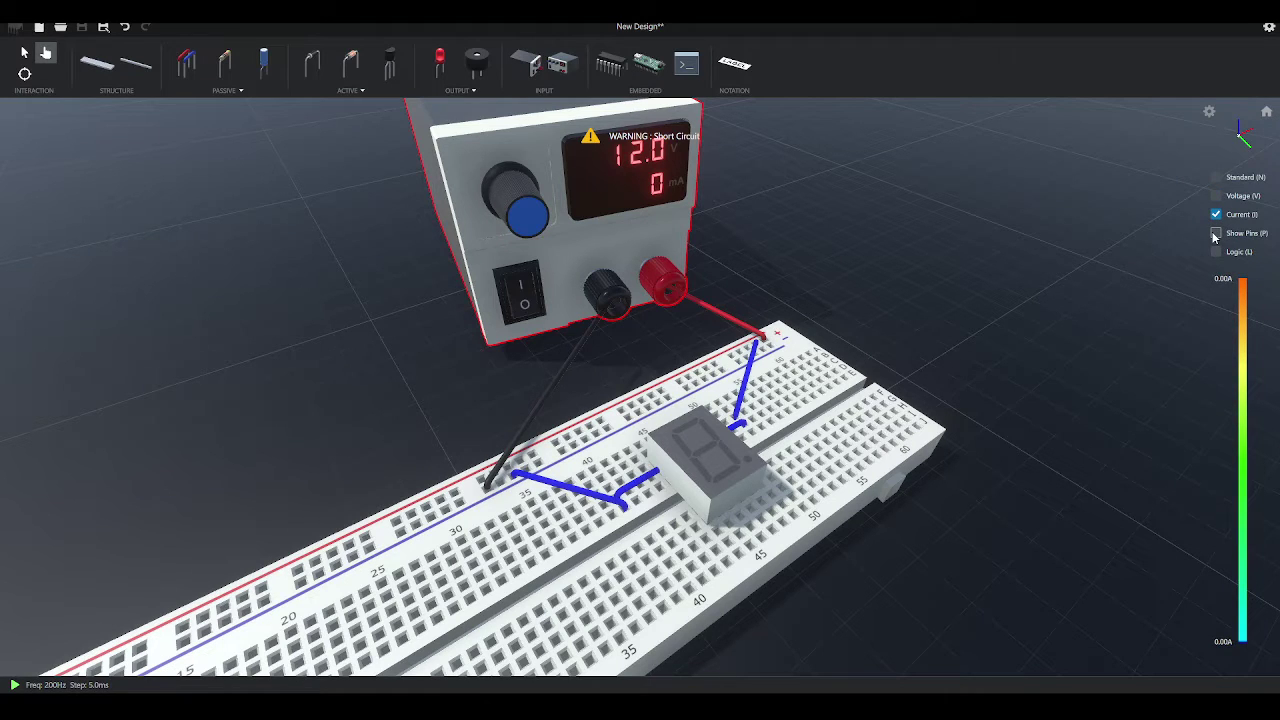
{"action": "left_click", "coordinate": [1215, 234]}
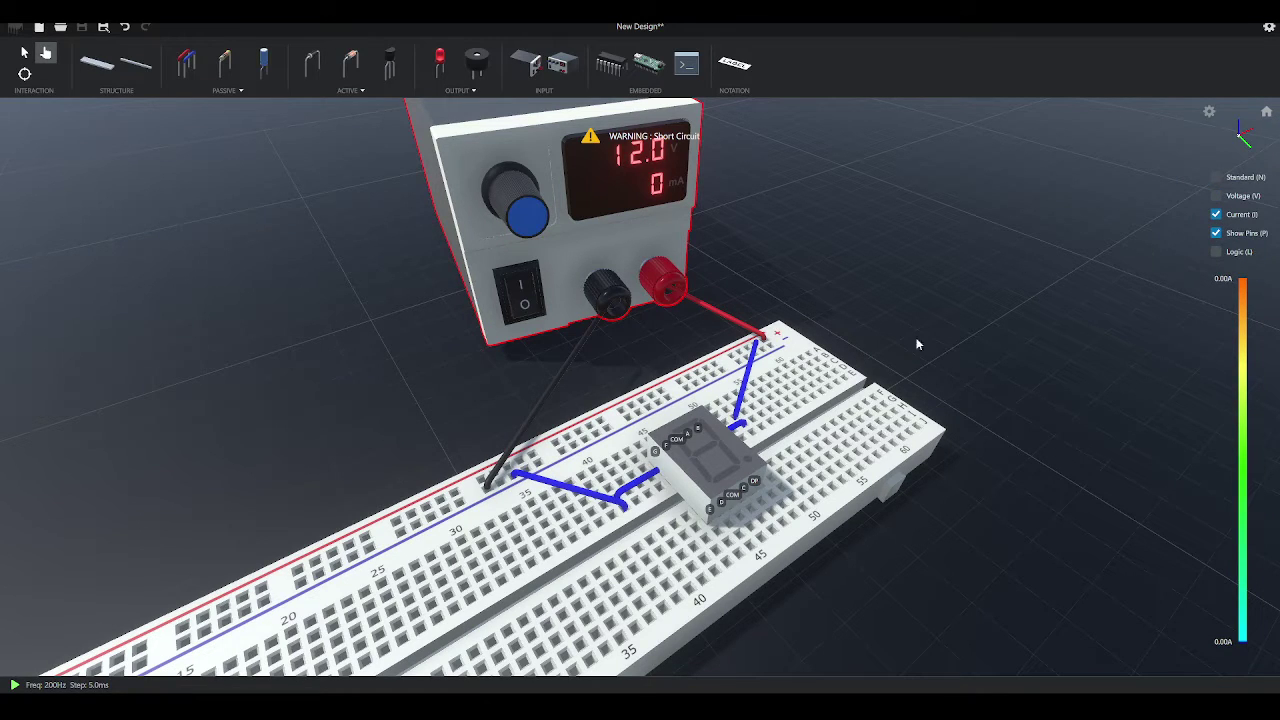
{"action": "middle_click_drag", "start_coordinate": [932, 408], "coordinate": [866, 363]}
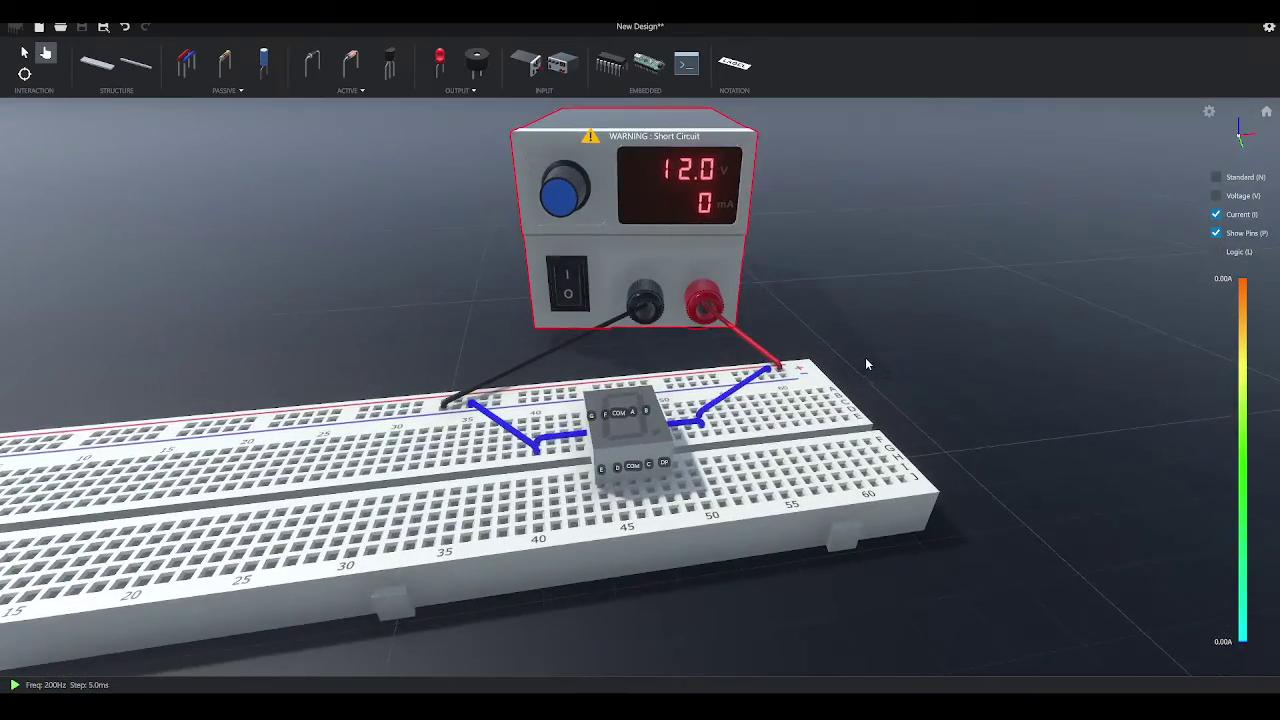
{"action": "right_click_drag", "start_coordinate": [866, 365], "coordinate": [605, 117]}
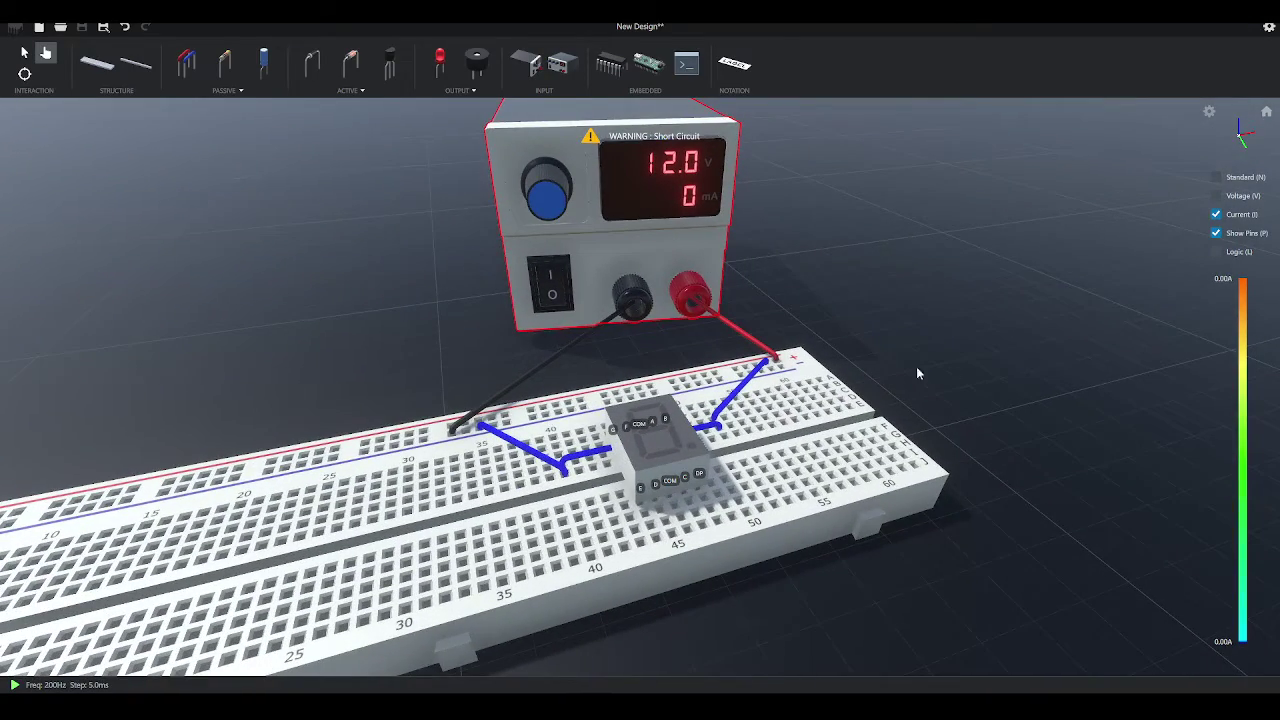
{"action": "right_click_drag", "start_coordinate": [918, 373], "coordinate": [856, 408]}
{"action": "scroll", "coordinate": [789, 513], "scroll_direction": "up", "scroll_amount": 1}
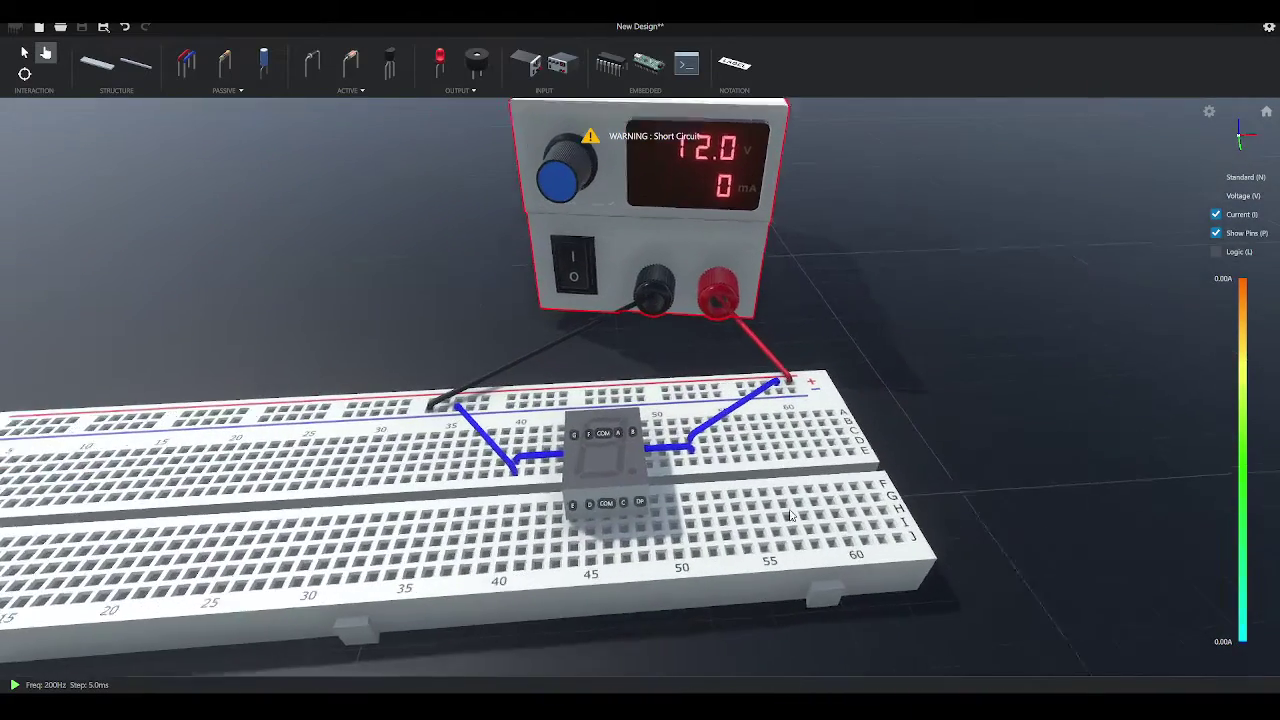
{"action": "scroll", "coordinate": [790, 515], "scroll_direction": "up", "scroll_amount": 3}
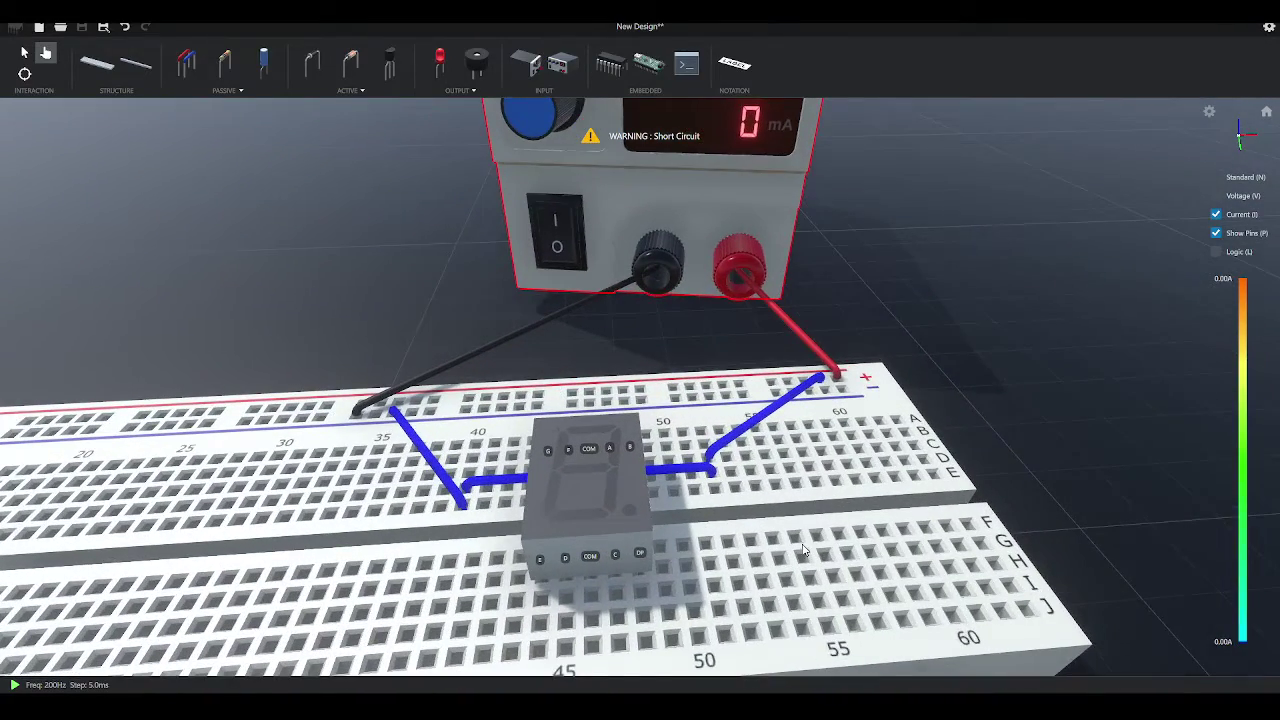
{"action": "scroll", "coordinate": [803, 550], "scroll_direction": "up", "scroll_amount": 1}
Step: View the logic states on the seven segment display's pins, and switch back to showing the pin labels
{"action": "left_click", "coordinate": [1216, 252]}
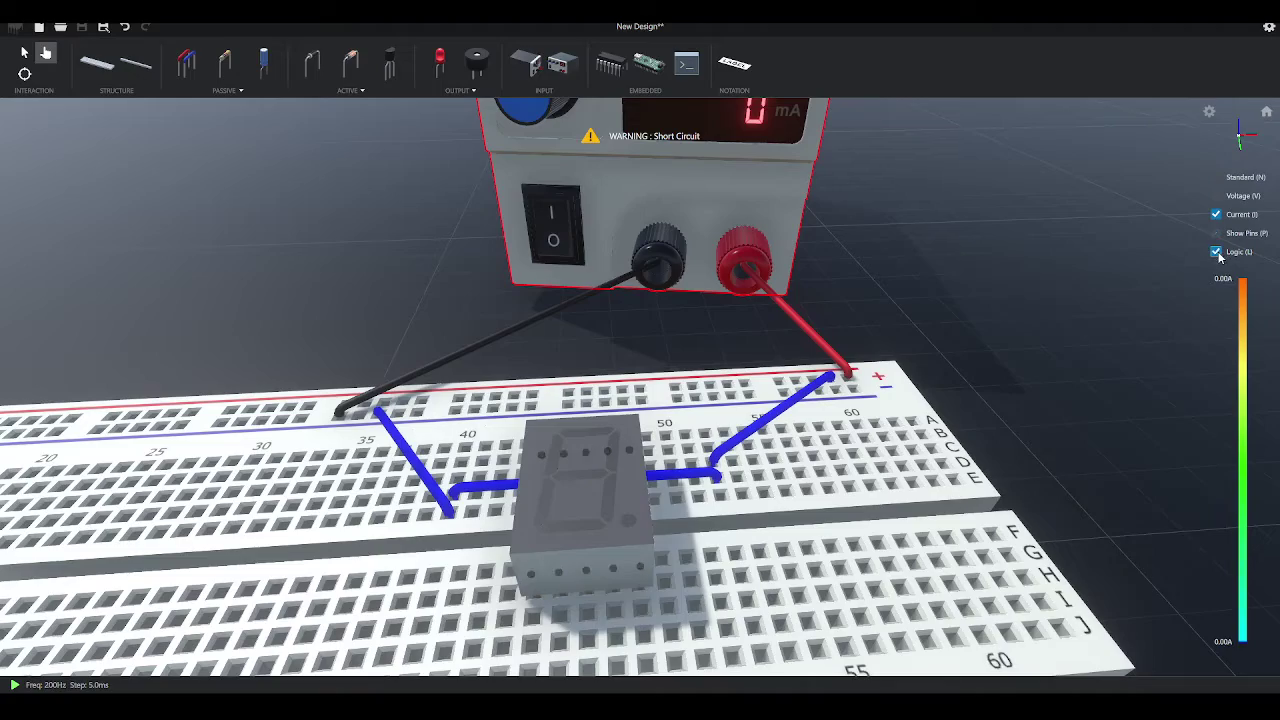
{"action": "right_click_drag", "start_coordinate": [829, 494], "coordinate": [848, 462]}
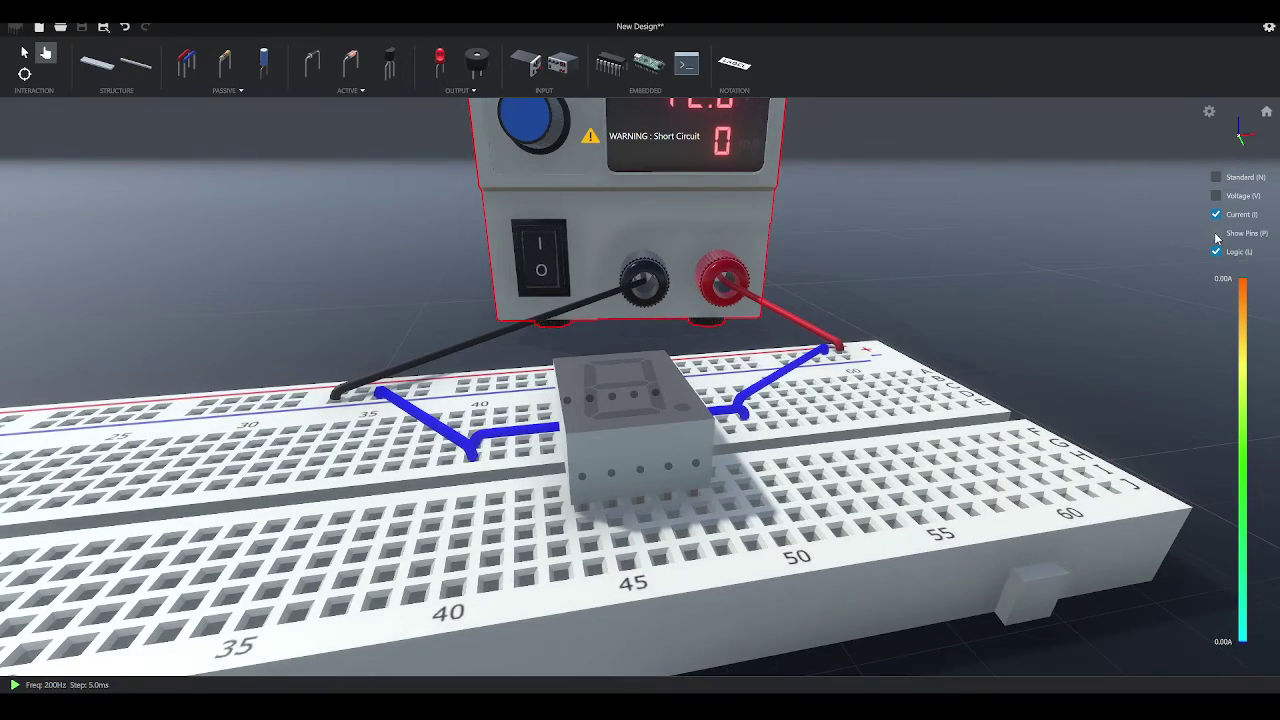
{"action": "left_click", "coordinate": [1216, 233]}
{"action": "right_click_drag", "start_coordinate": [895, 420], "coordinate": [174, 114]}
Step: Delete the seven segment display, the two red jumper wires and the black jumper wire, keeping the power supply's own leads
{"action": "left_click", "coordinate": [25, 53]}
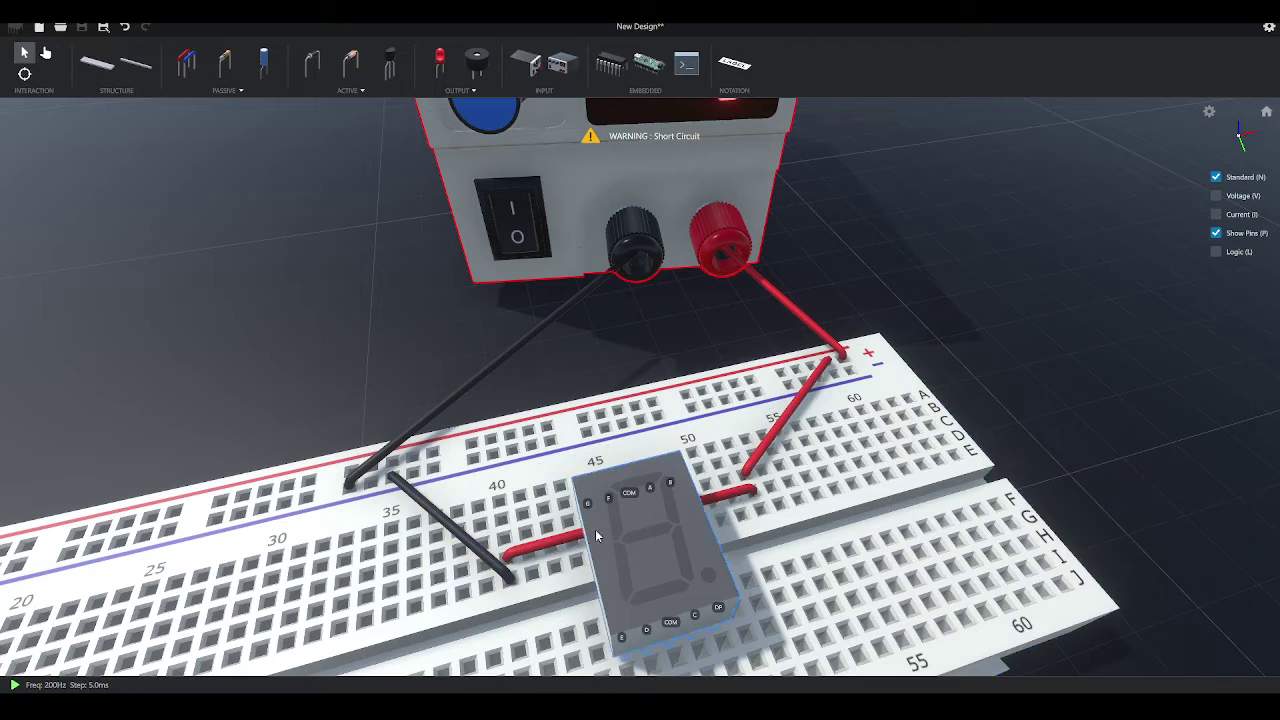
{"action": "left_click", "coordinate": [676, 508]}
{"action": "left_click", "coordinate": [714, 616]}
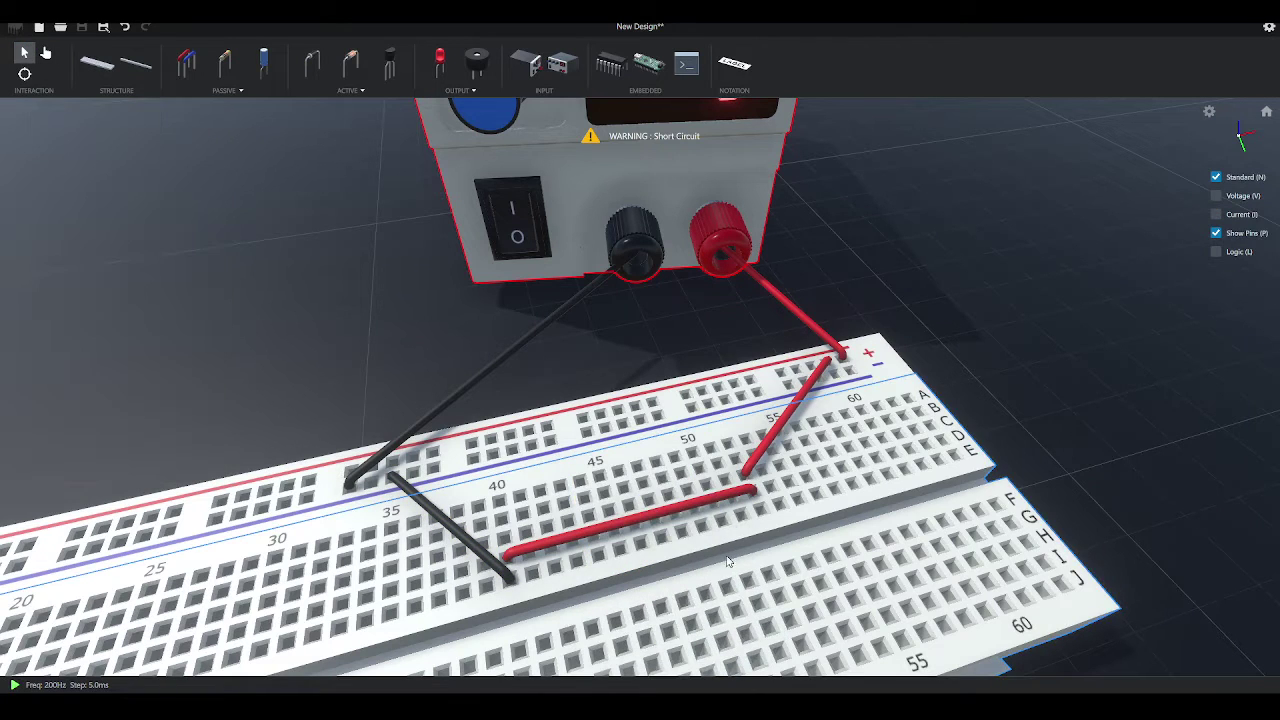
{"action": "left_click", "coordinate": [700, 498]}
{"action": "left_click", "coordinate": [757, 478]}
{"action": "left_click", "coordinate": [757, 480]}
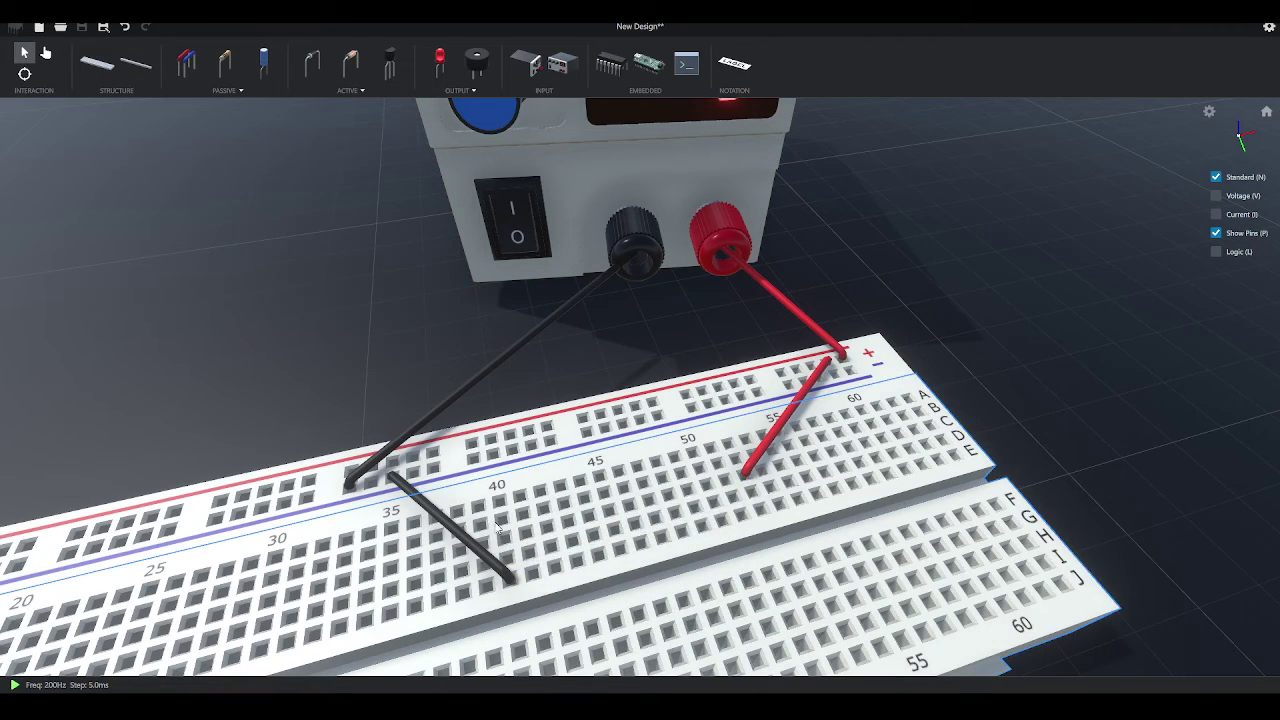
{"action": "left_click", "coordinate": [455, 530]}
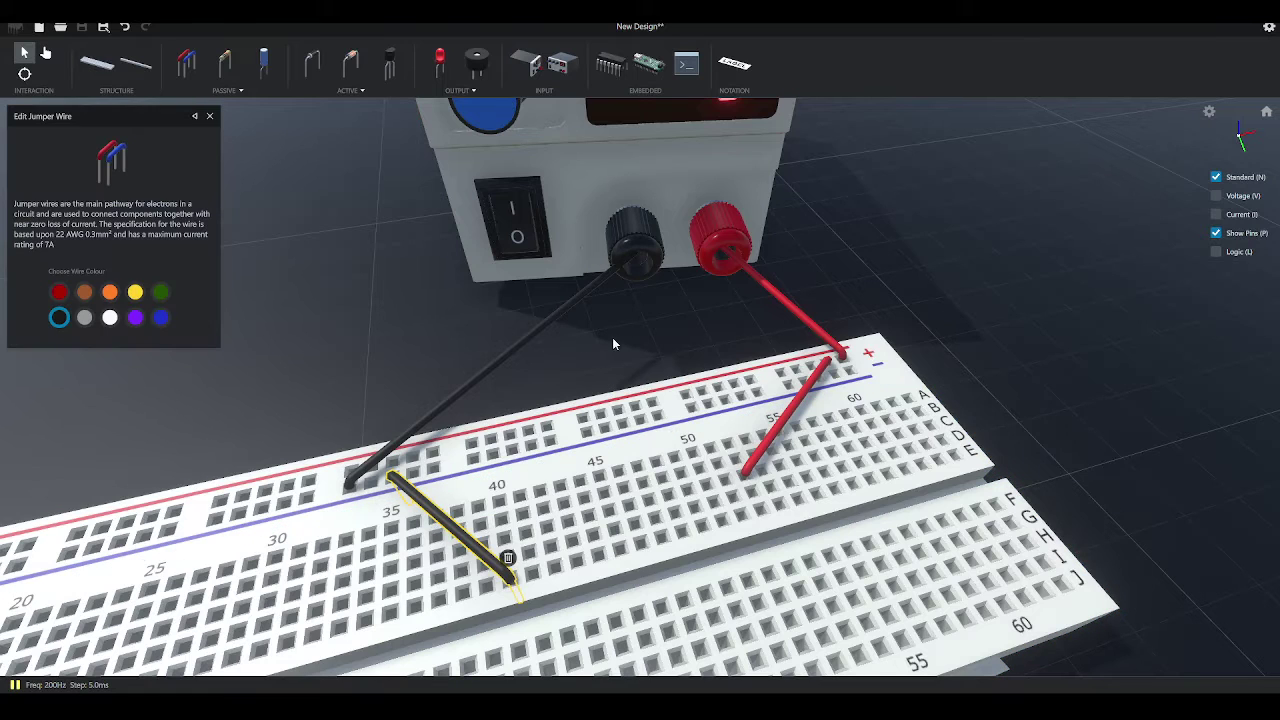
{"action": "left_click", "coordinate": [508, 557]}
{"action": "left_click", "coordinate": [775, 460]}
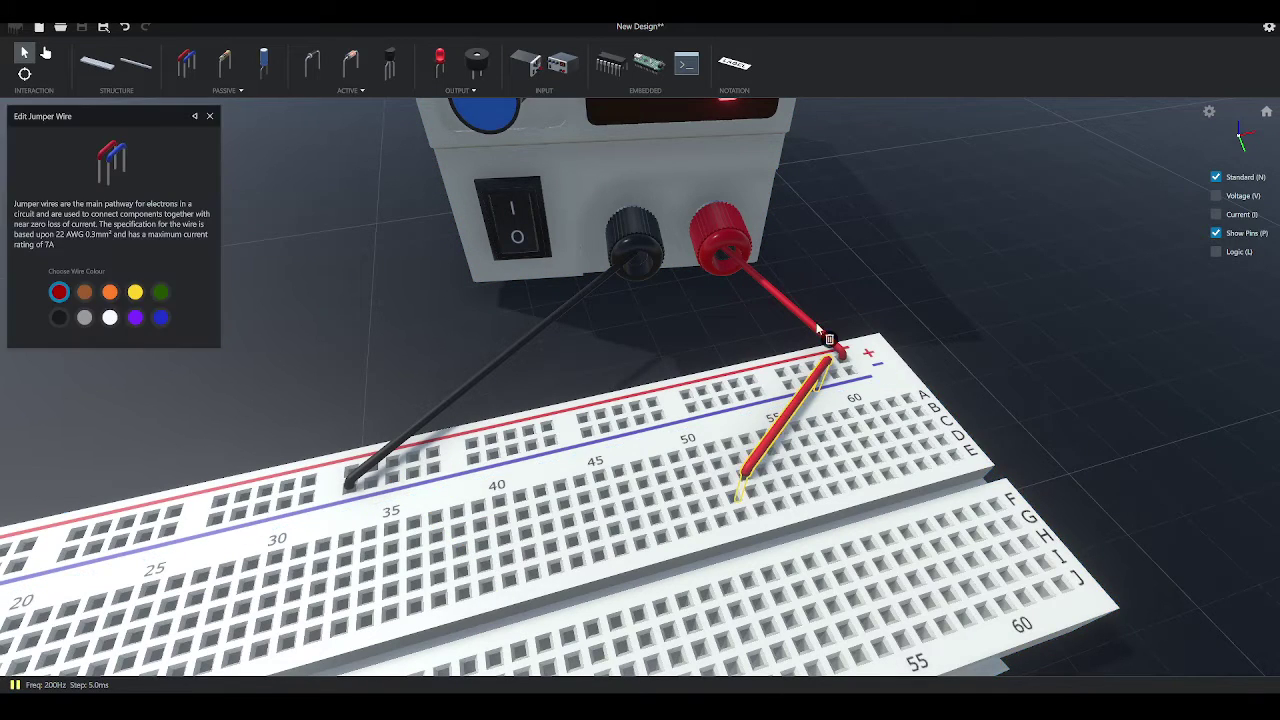
{"action": "key", "text": "Delete"}
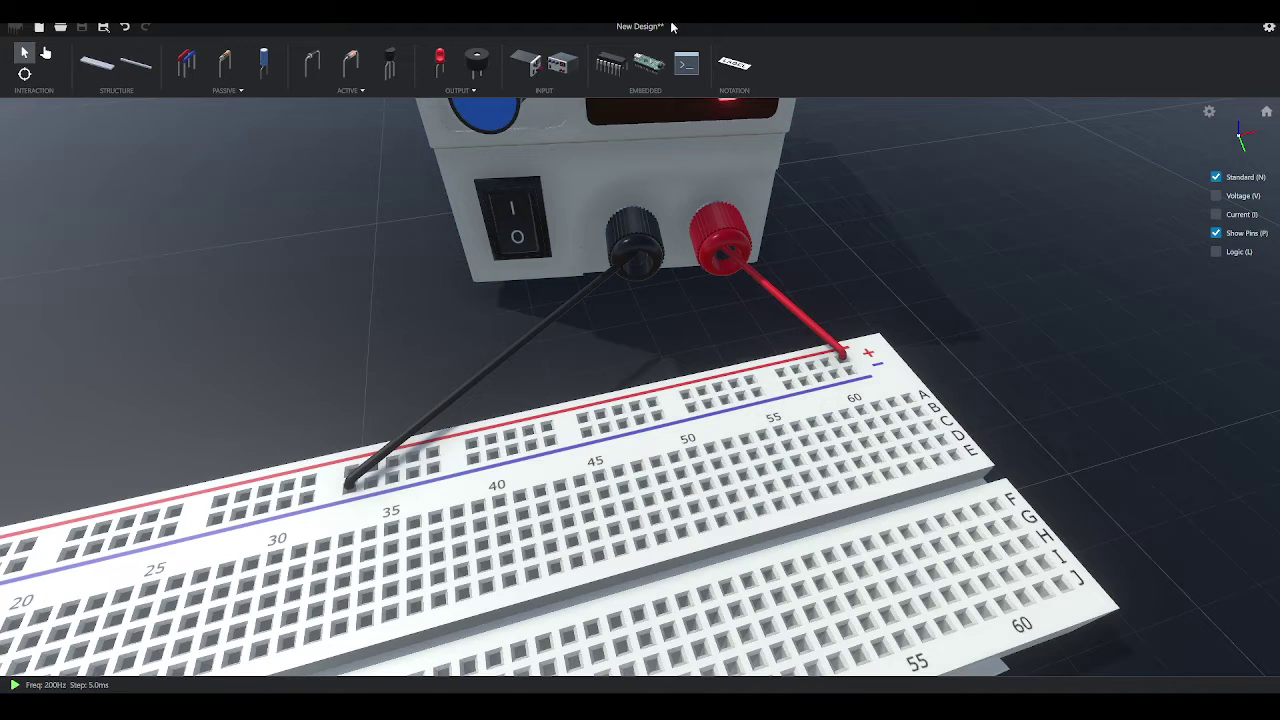
{"action": "left_click", "coordinate": [610, 72]}
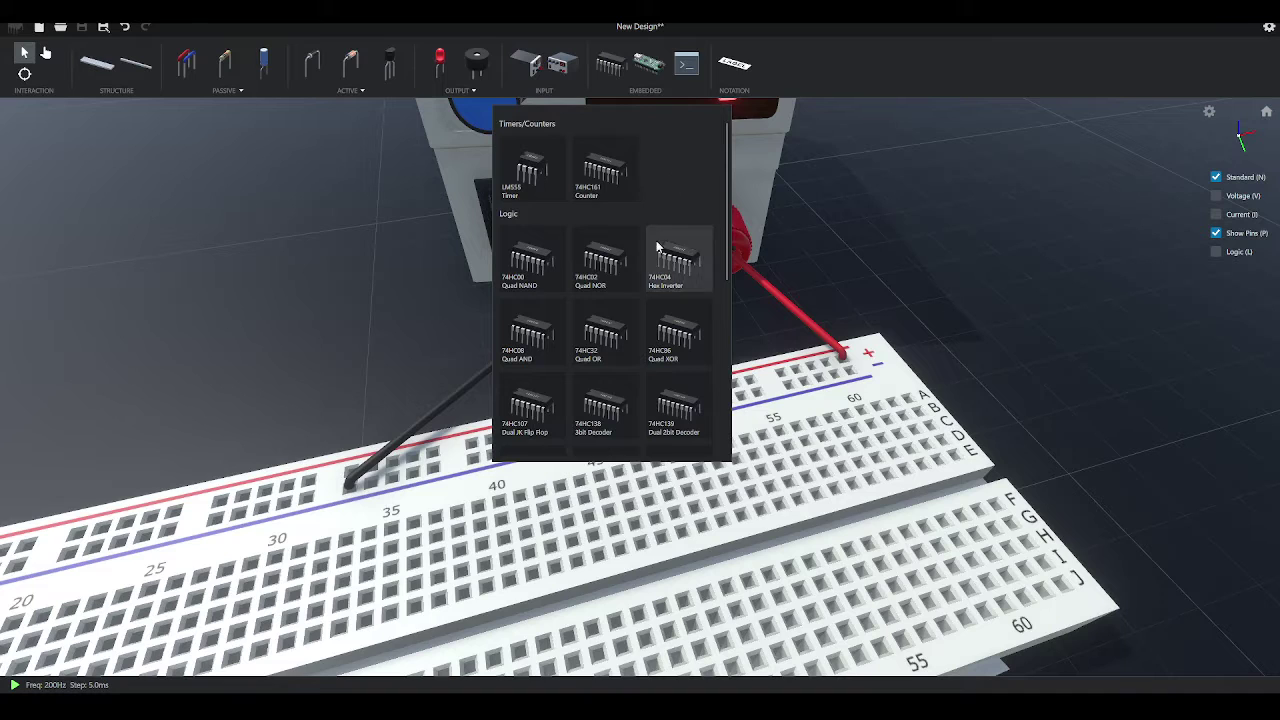
{"action": "scroll", "coordinate": [655, 270], "scroll_direction": "down", "scroll_amount": 2}
{"action": "scroll", "coordinate": [633, 291], "scroll_direction": "down", "scroll_amount": 4}
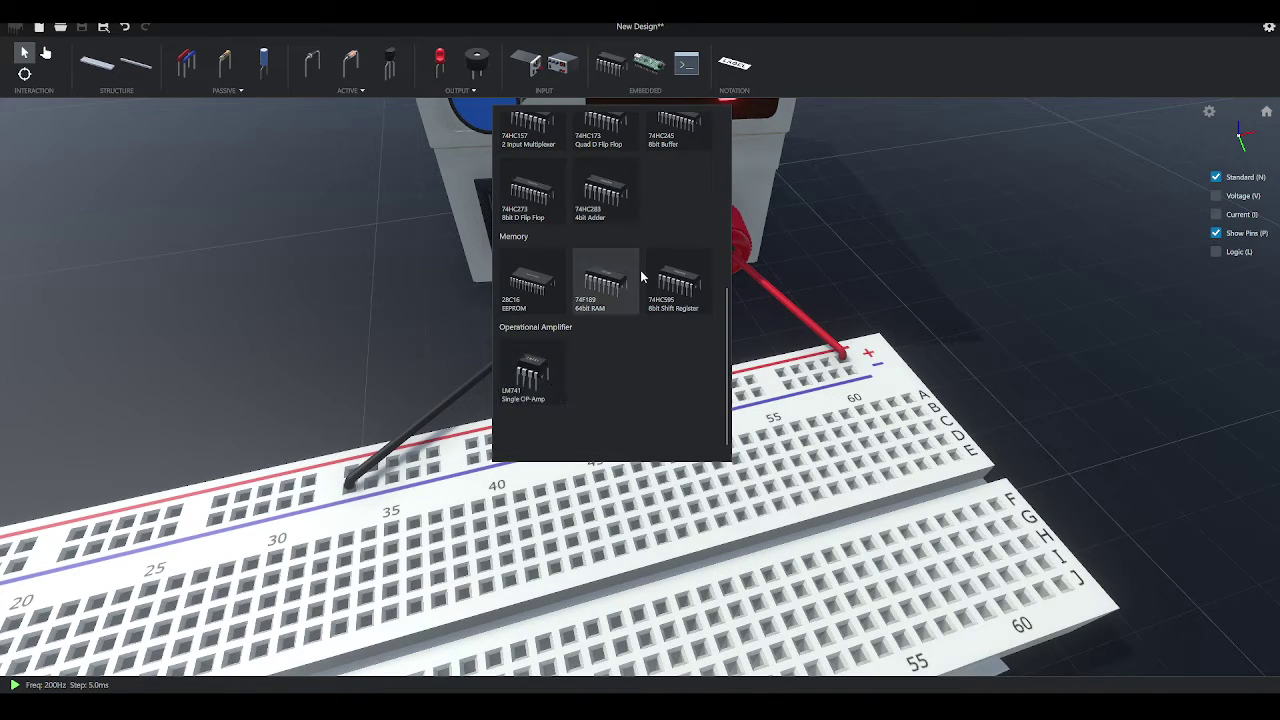
Step: Place an Arduino Nano across the breadboard's centre gap at about columns 38 to 52, and open the Serial Monitor
{"action": "left_click", "coordinate": [648, 64]}
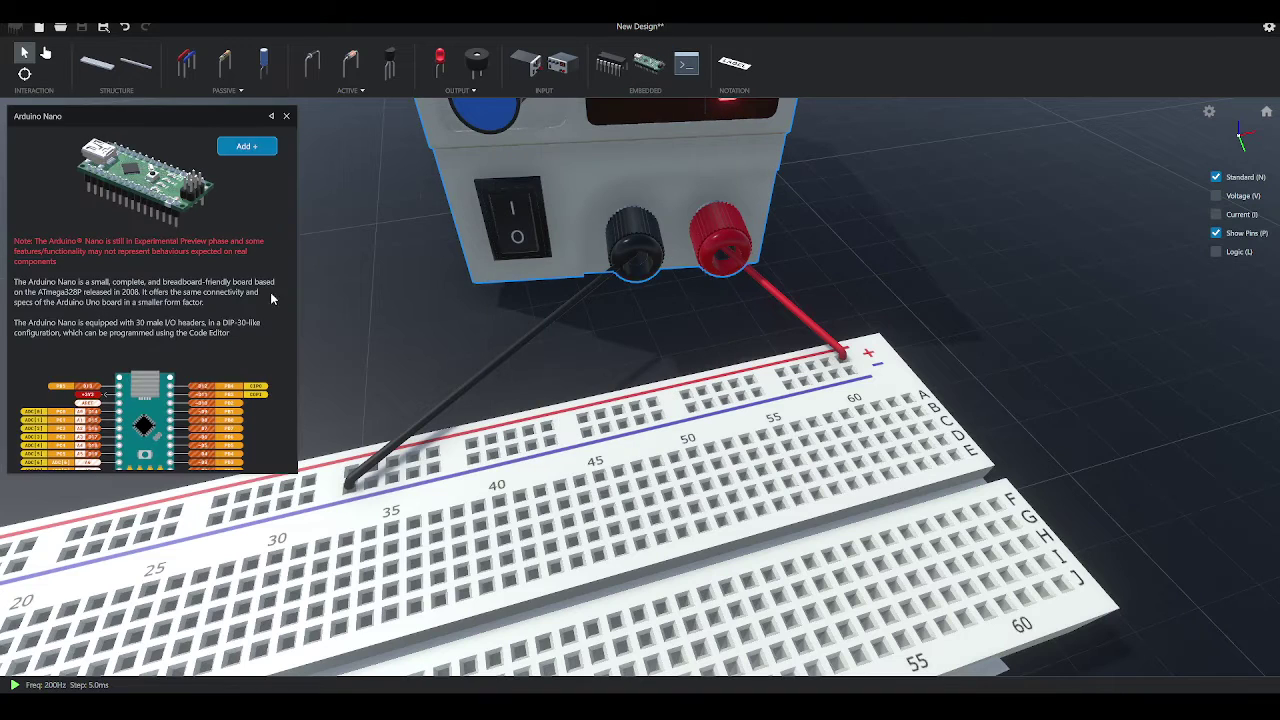
{"action": "left_click", "coordinate": [259, 147]}
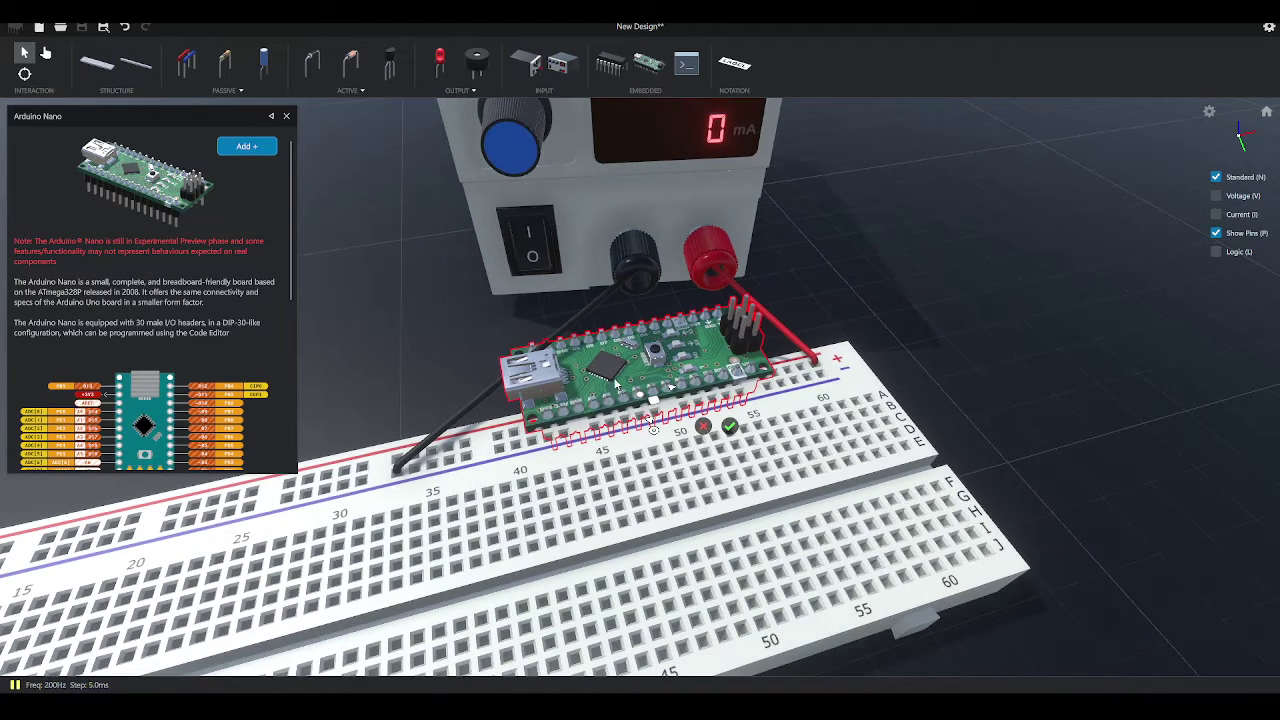
{"action": "left_click_drag", "start_coordinate": [655, 402], "coordinate": [640, 563]}
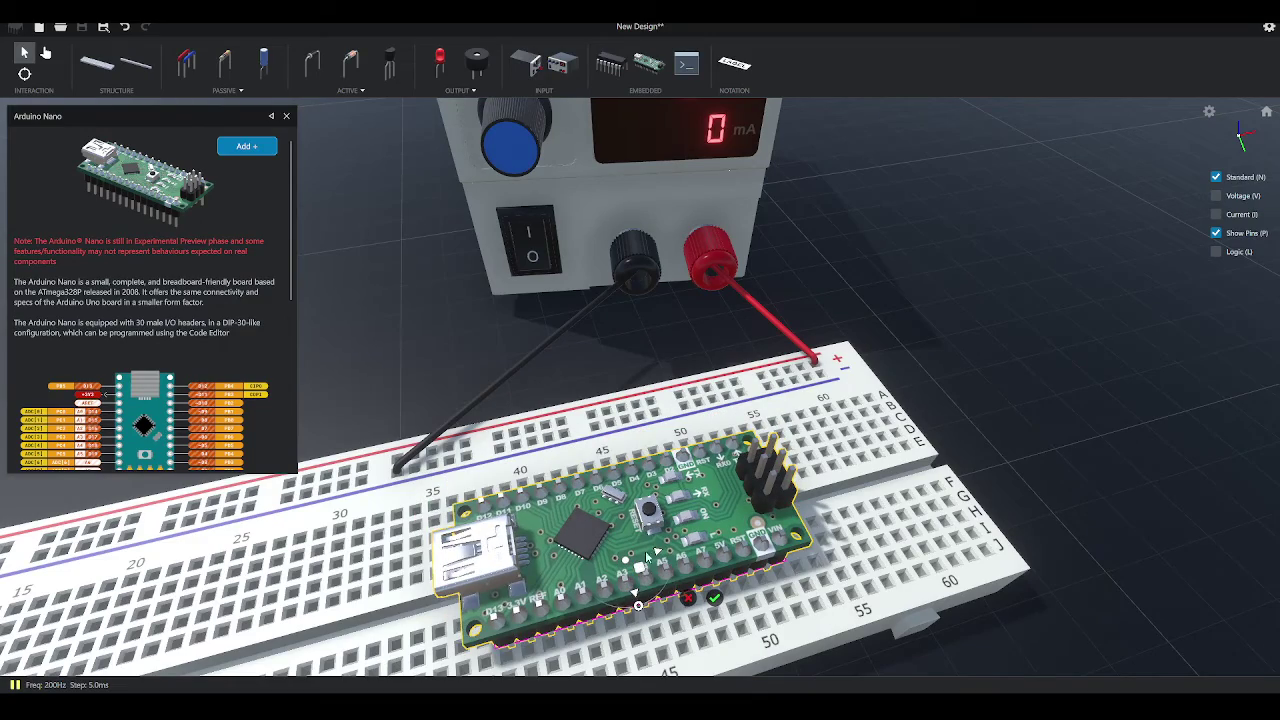
{"action": "right_click_drag", "start_coordinate": [594, 455], "coordinate": [654, 434]}
{"action": "scroll", "coordinate": [682, 436], "scroll_direction": "down", "scroll_amount": 2}
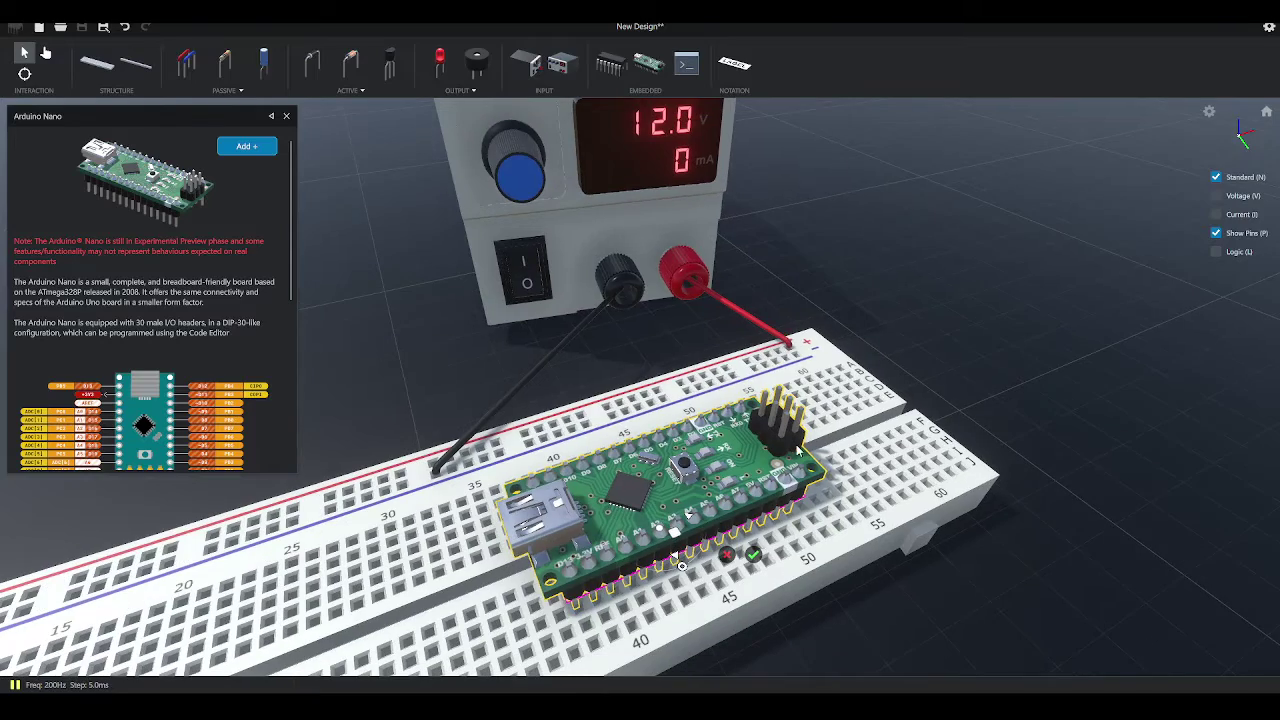
{"action": "right_click_drag", "start_coordinate": [898, 475], "coordinate": [846, 532]}
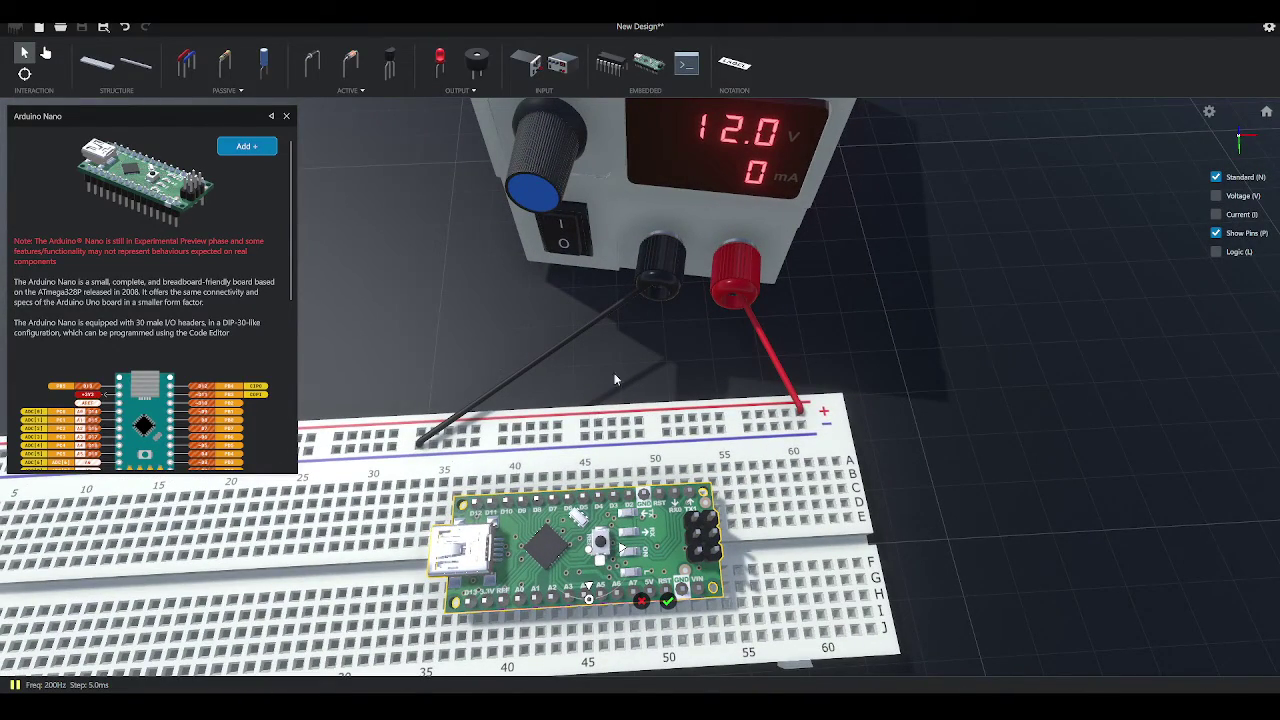
{"action": "left_click", "coordinate": [686, 64]}
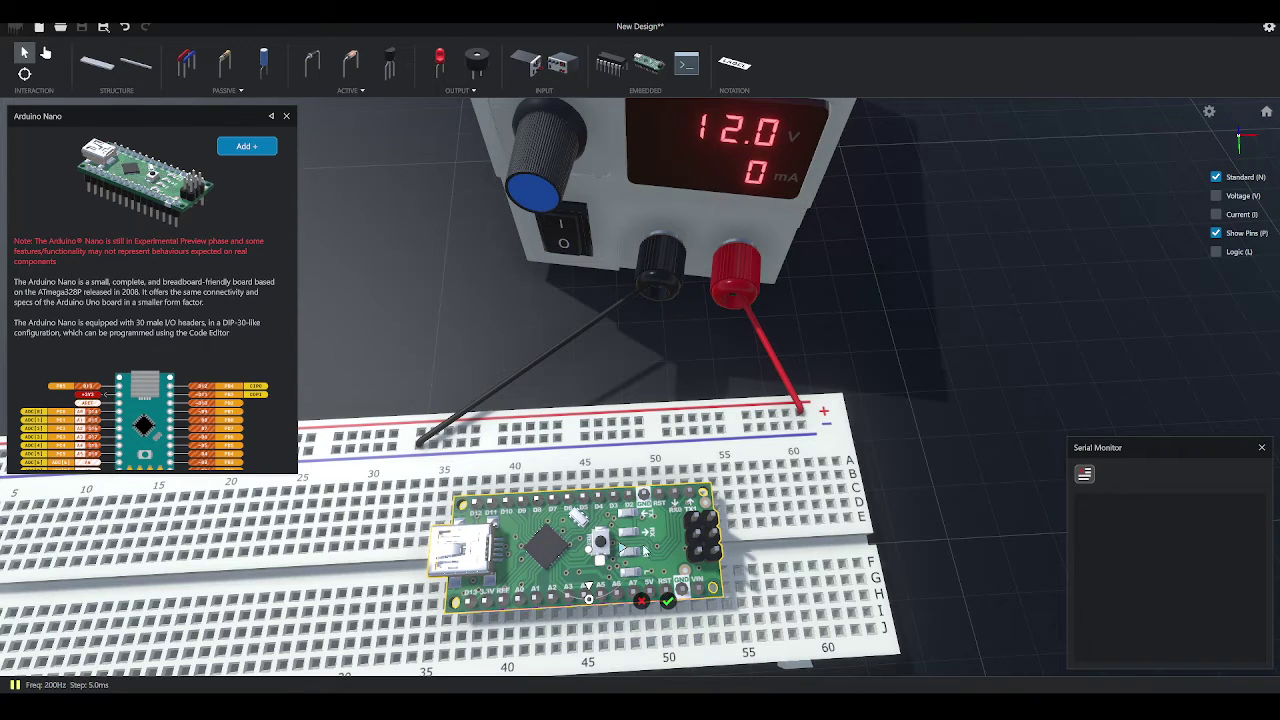
{"action": "left_click", "coordinate": [668, 600]}
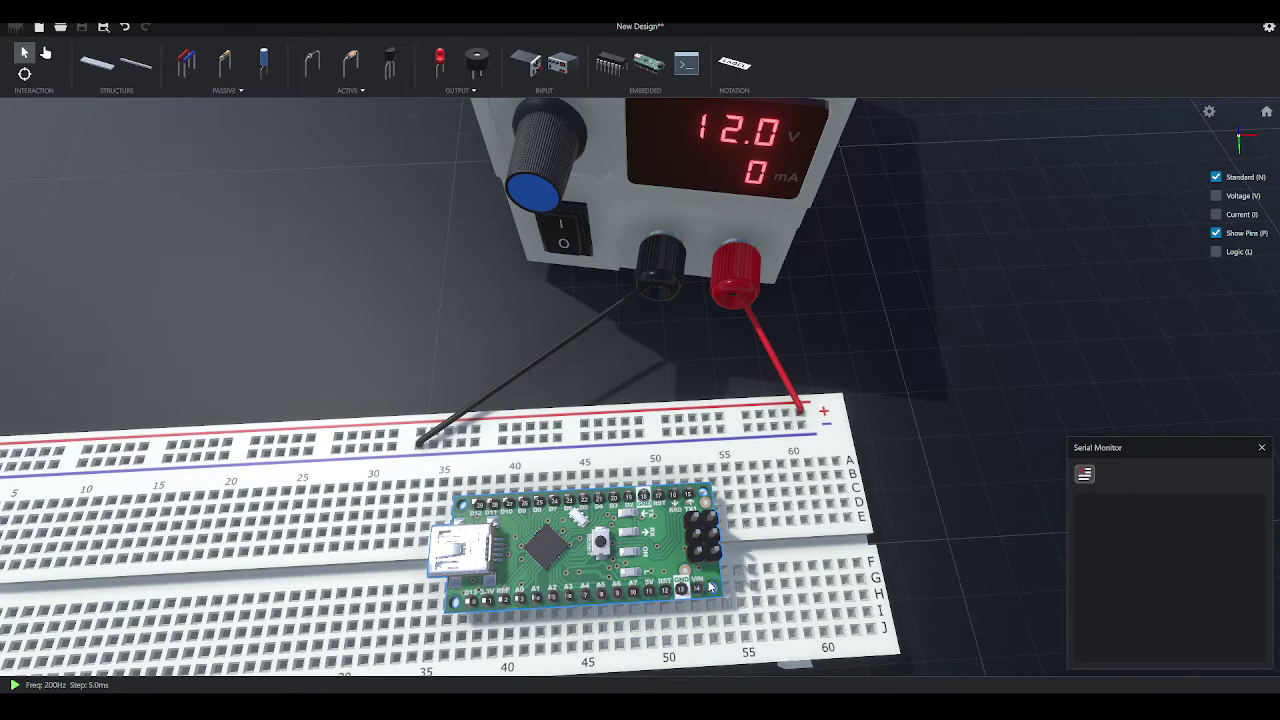
{"action": "left_click", "coordinate": [657, 556]}
{"action": "left_click", "coordinate": [45, 52]}
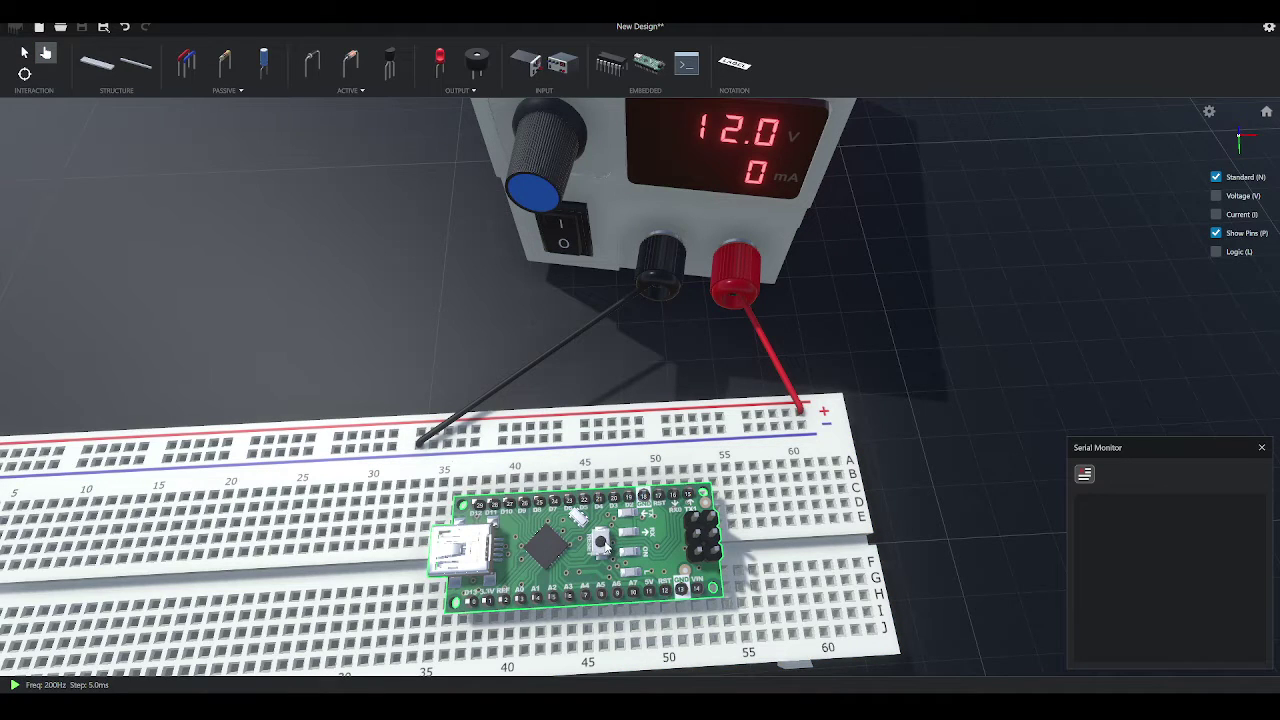
{"action": "right_click_drag", "start_coordinate": [520, 548], "coordinate": [682, 408]}
{"action": "middle_click_drag", "start_coordinate": [682, 411], "coordinate": [724, 433]}
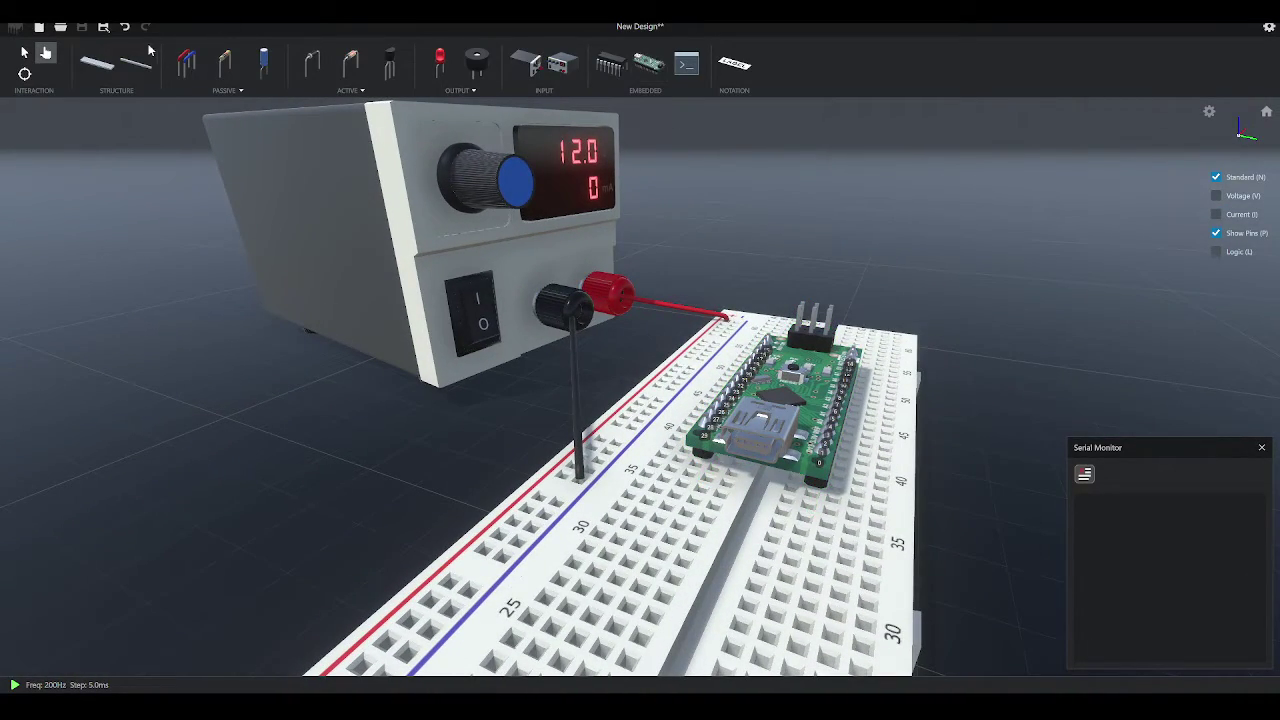
{"action": "left_click", "coordinate": [240, 91]}
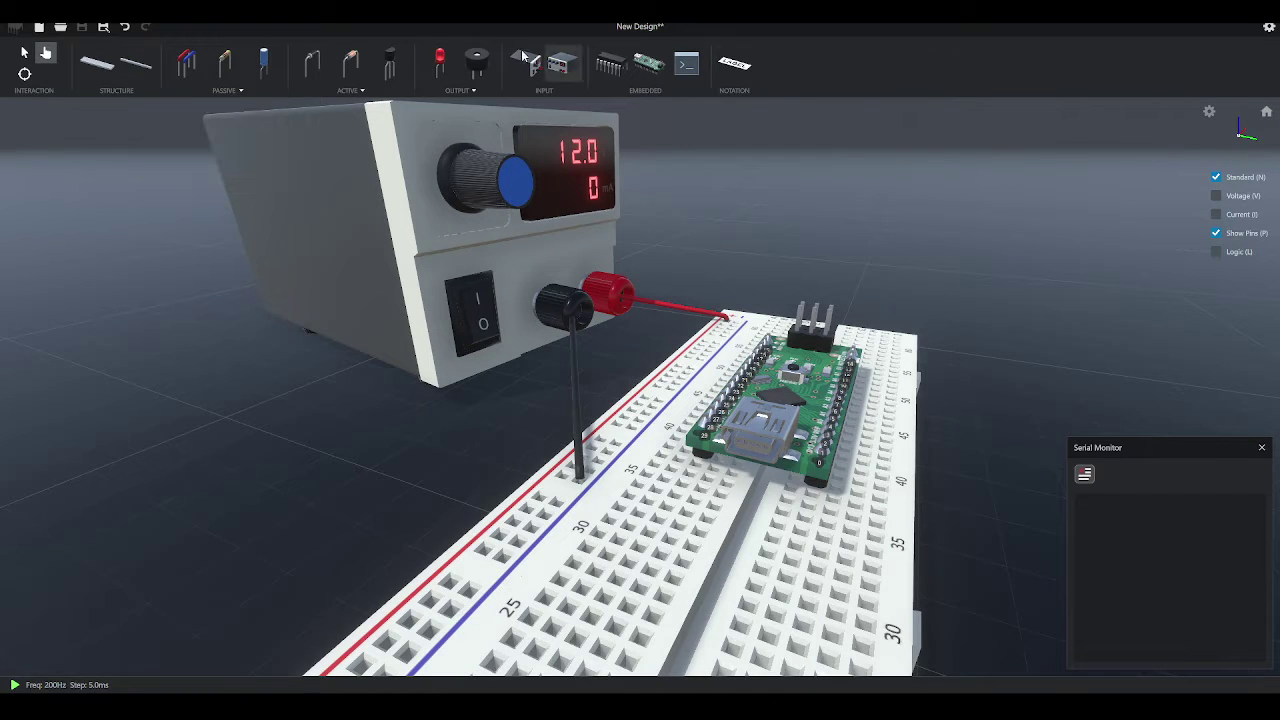
{"action": "left_click", "coordinate": [190, 72]}
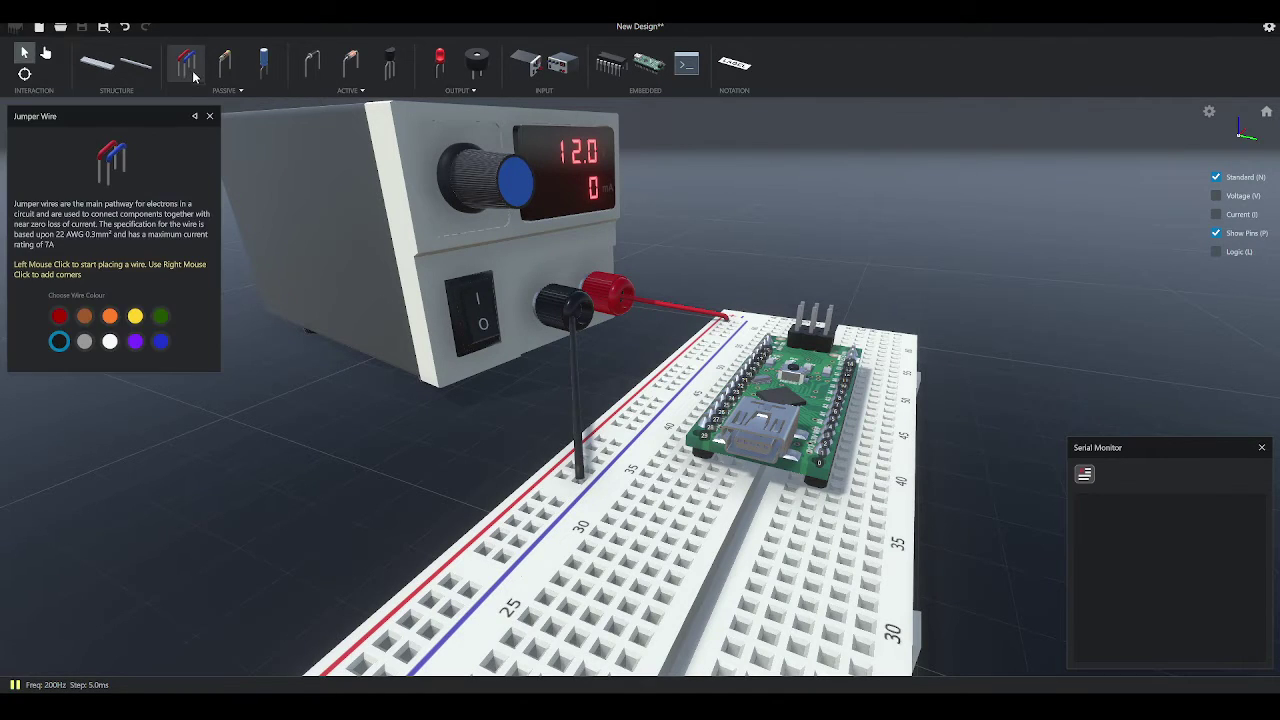
{"action": "left_click", "coordinate": [237, 91]}
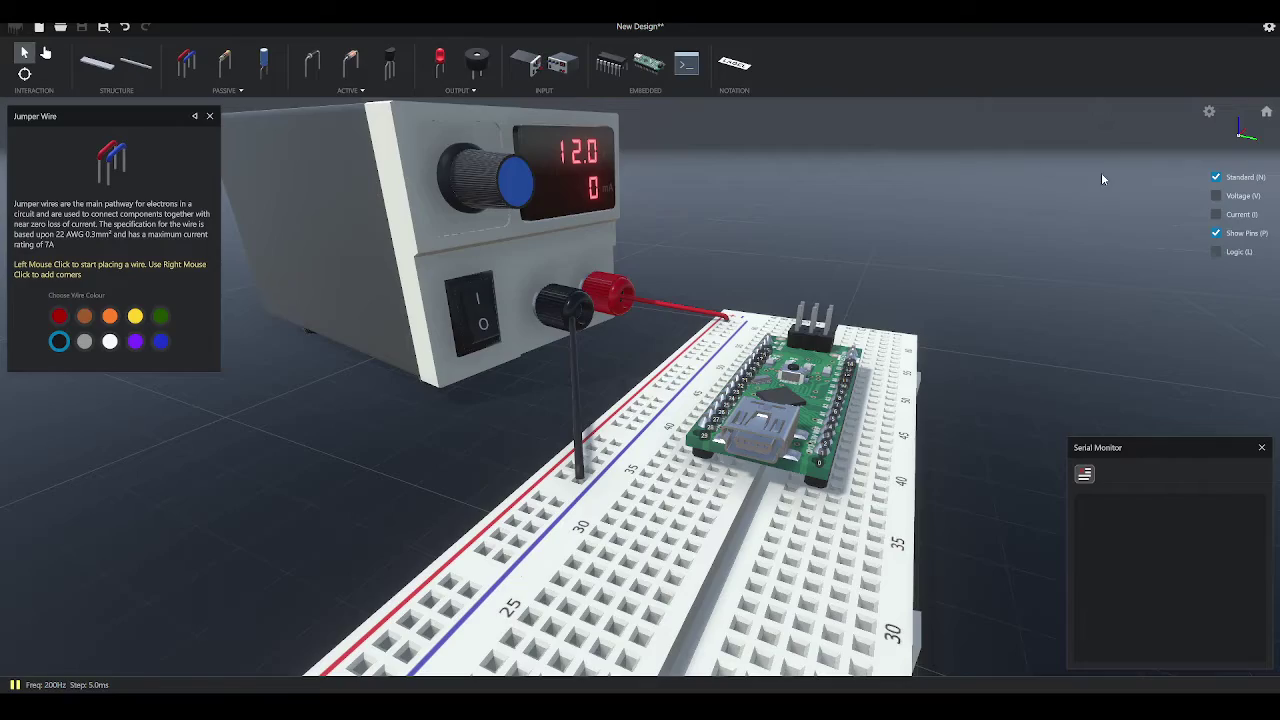
Step: Hide the Arduino Nano's pin labels and switch the circuit view to the Voltage overlay
{"action": "right_click_drag", "start_coordinate": [1086, 174], "coordinate": [914, 341]}
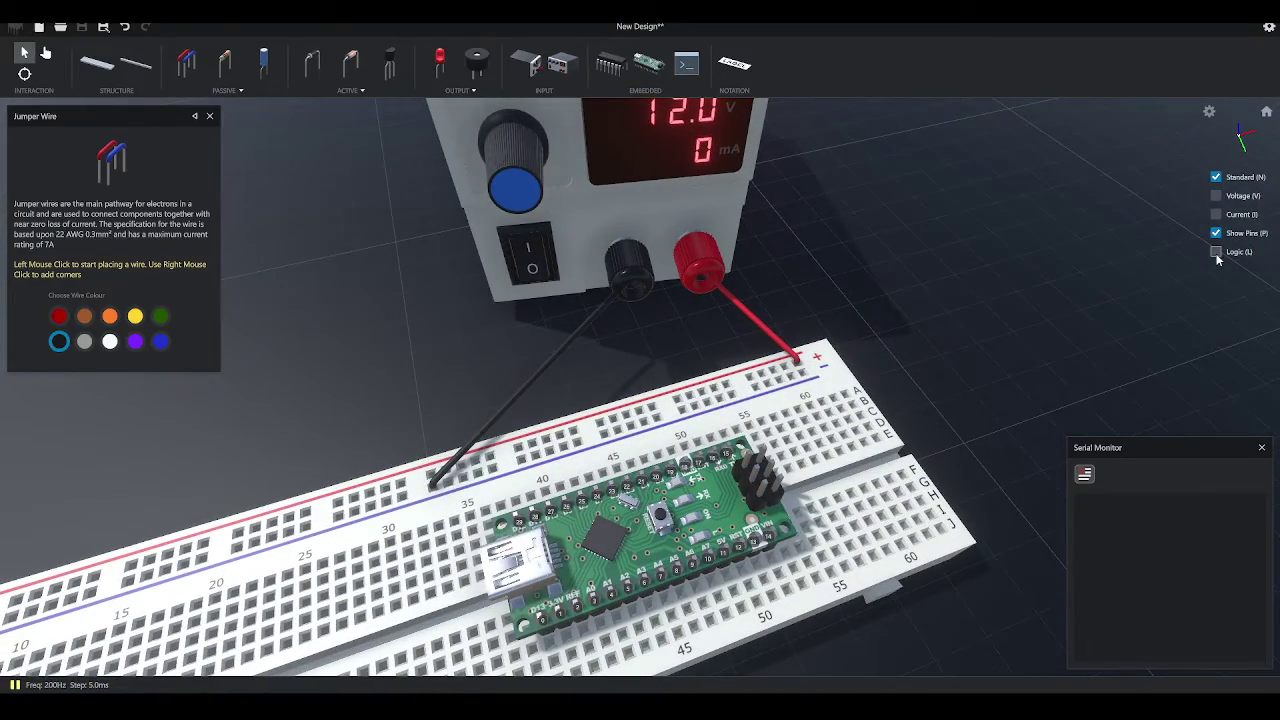
{"action": "key", "text": "p"}
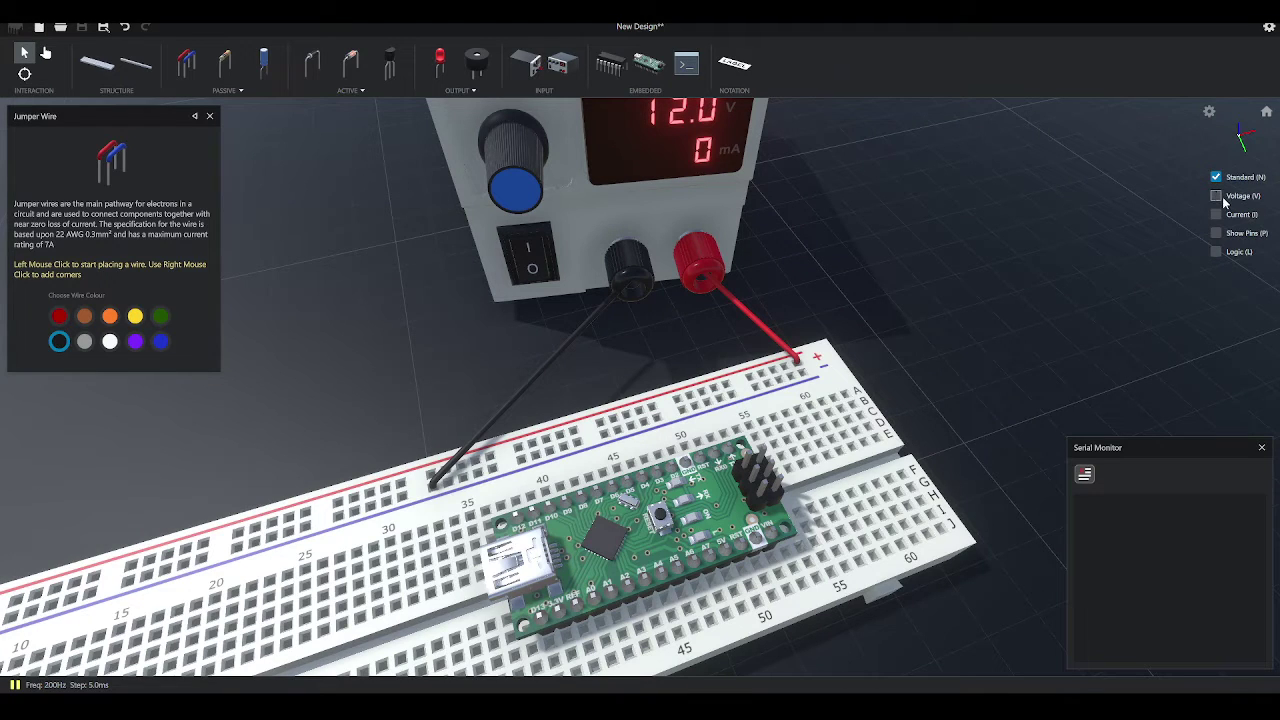
{"action": "left_click", "coordinate": [1217, 196]}
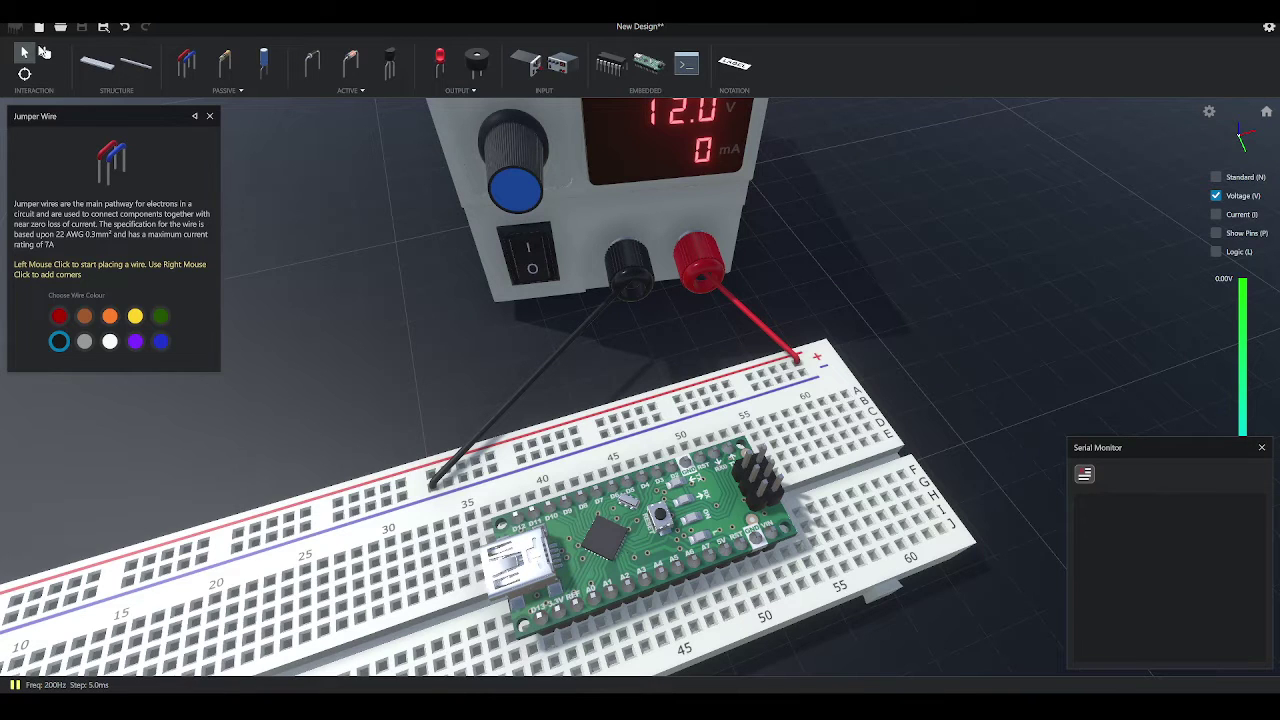
Step: Leave jumper wire placement, return to selection mode with the Standard view, select the Arduino Nano, and close the Serial Monitor
{"action": "key", "text": "Escape"}
{"action": "left_click", "coordinate": [26, 58]}
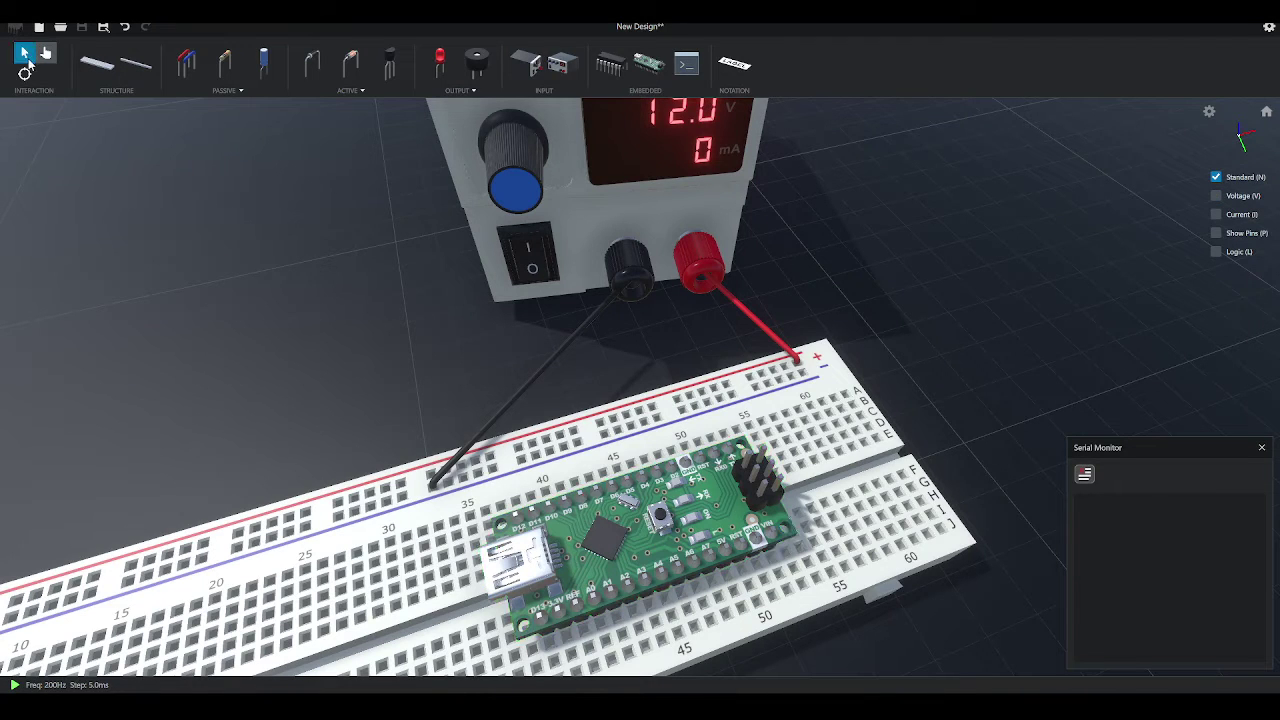
{"action": "left_click", "coordinate": [630, 538]}
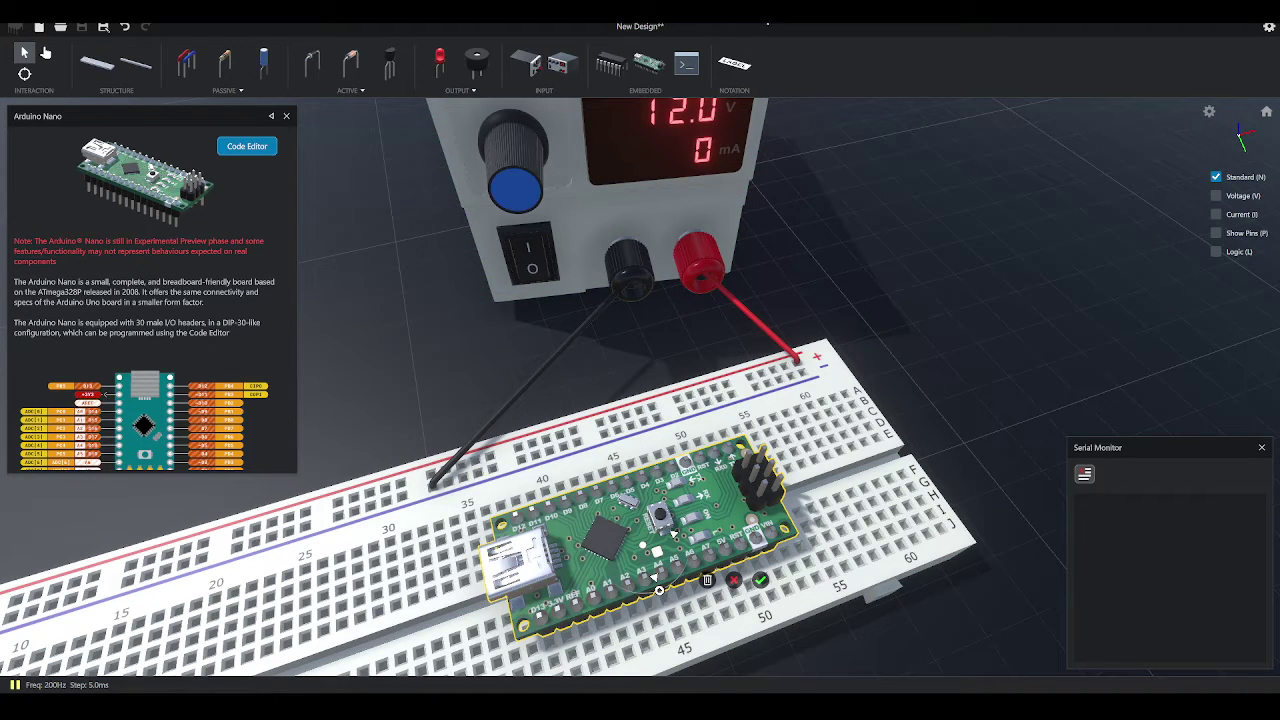
{"action": "left_click", "coordinate": [1261, 448]}
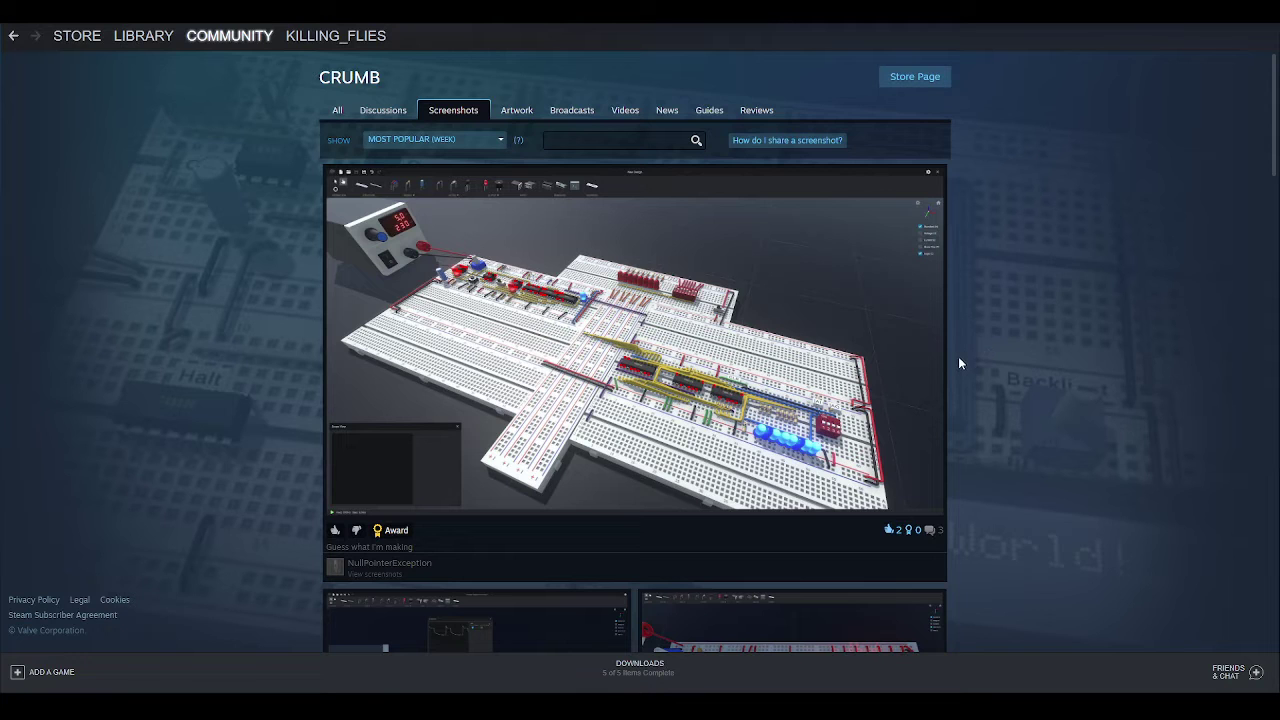
Step: Switch to CRUMB's Steam community page and examine the week's most popular screenshots down to the 5 Volt MOSFET circuit
{"action": "scroll", "coordinate": [893, 350], "scroll_direction": "down", "scroll_amount": 1}
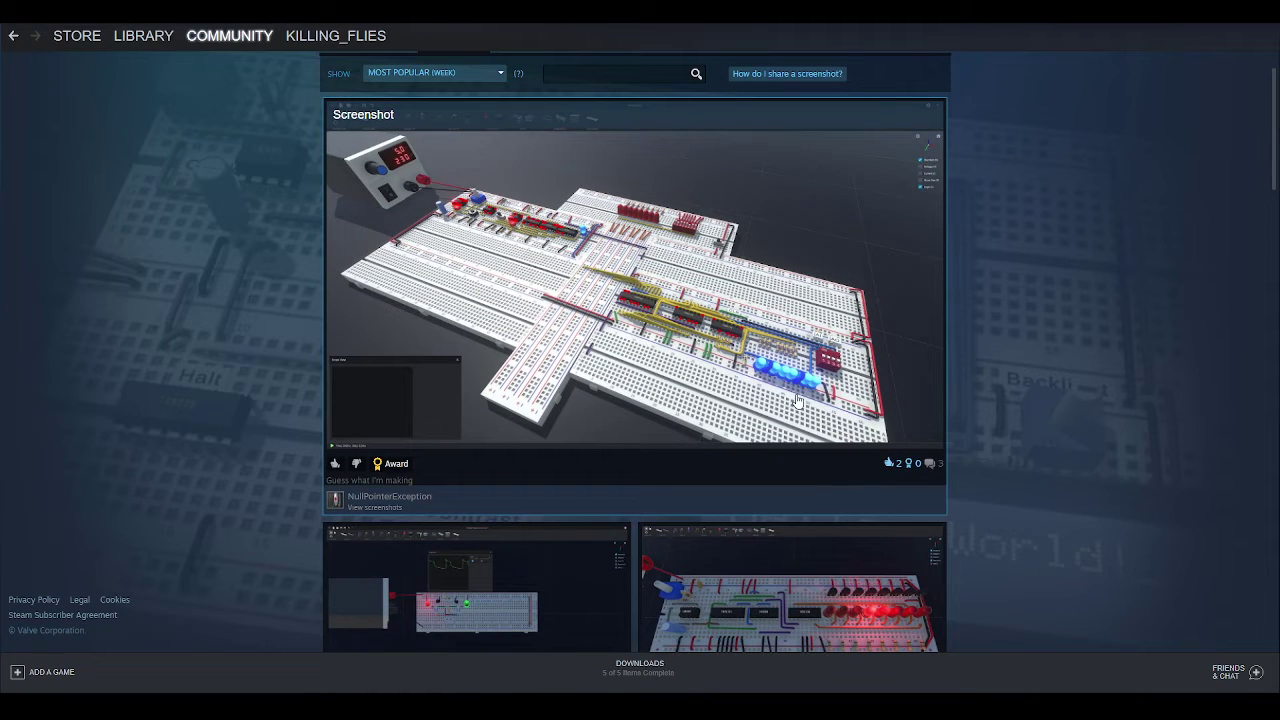
{"action": "scroll", "coordinate": [893, 350], "scroll_direction": "down", "scroll_amount": 3}
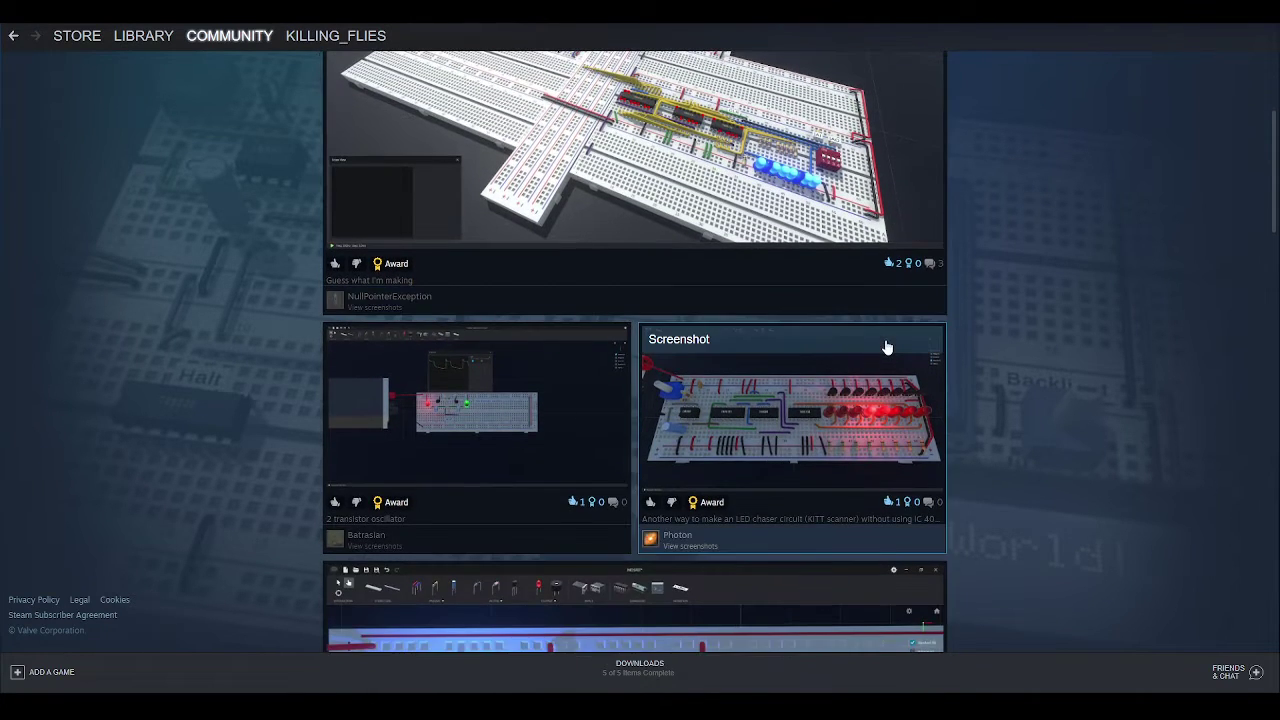
{"action": "scroll", "coordinate": [886, 345], "scroll_direction": "up", "scroll_amount": 2}
{"action": "scroll", "coordinate": [886, 349], "scroll_direction": "down", "scroll_amount": 2}
{"action": "scroll", "coordinate": [888, 355], "scroll_direction": "up", "scroll_amount": 2}
{"action": "scroll", "coordinate": [879, 376], "scroll_direction": "down", "scroll_amount": 2}
{"action": "scroll", "coordinate": [672, 465], "scroll_direction": "down", "scroll_amount": 1}
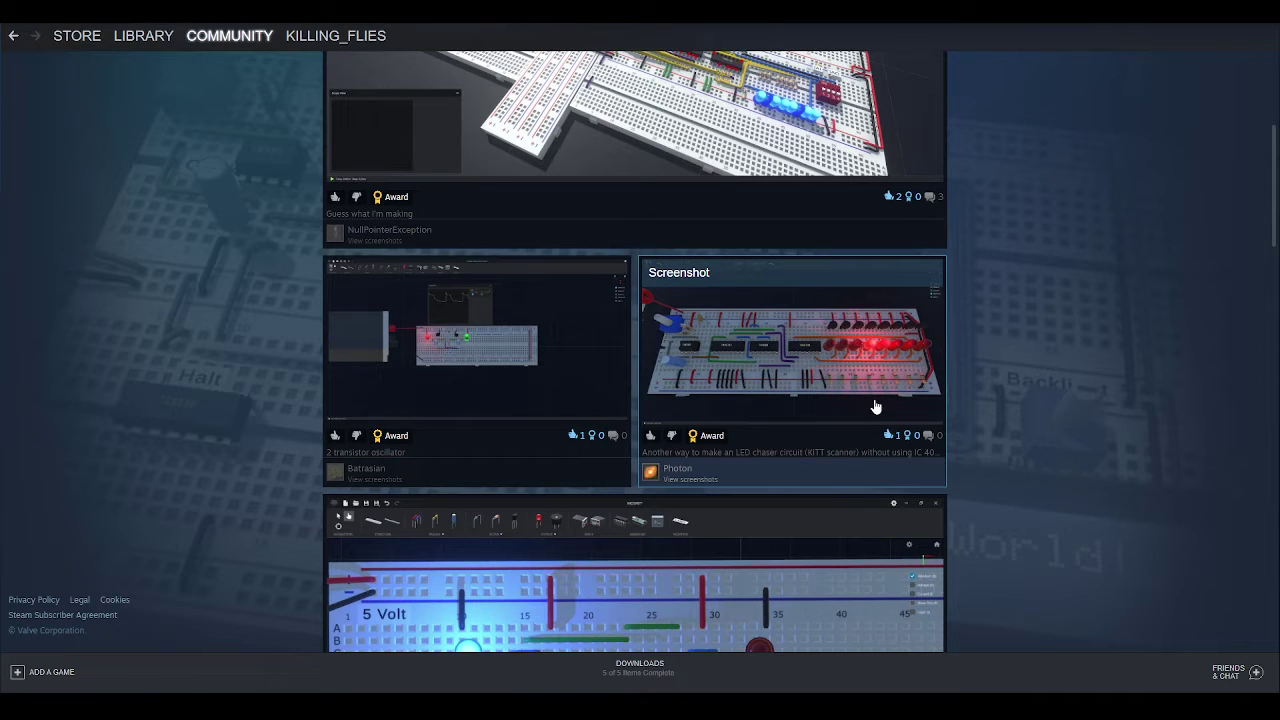
{"action": "scroll", "coordinate": [849, 412], "scroll_direction": "down", "scroll_amount": 1}
{"action": "scroll", "coordinate": [852, 405], "scroll_direction": "down", "scroll_amount": 2}
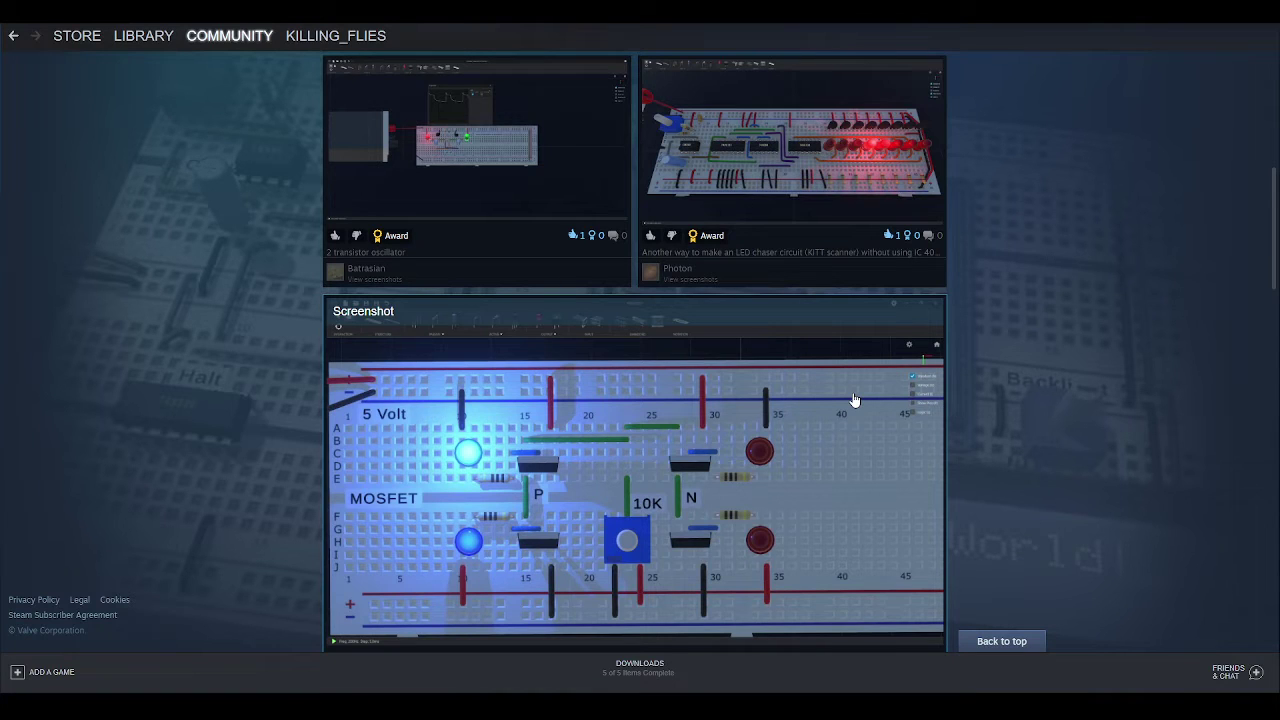
{"action": "scroll", "coordinate": [854, 400], "scroll_direction": "down", "scroll_amount": 1}
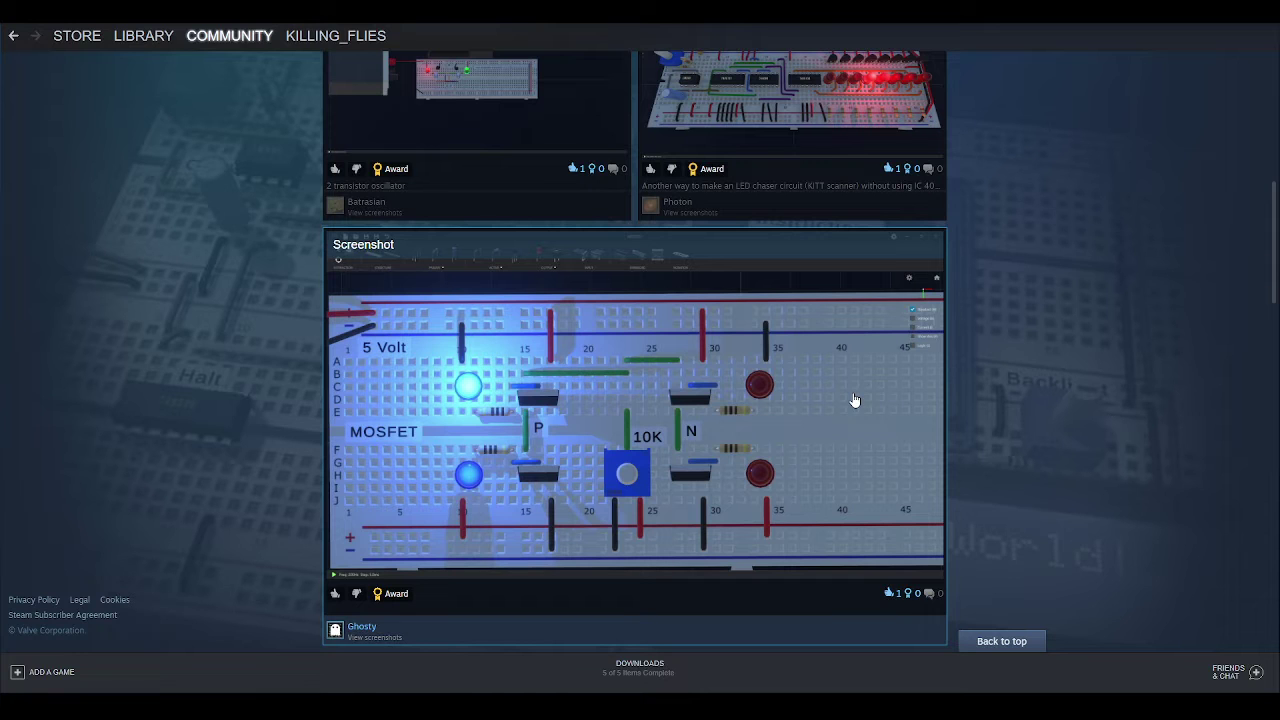
Step: View the "Hex Inverter Run by Function Gens" community screenshot enlarged and close it again
{"action": "scroll", "coordinate": [854, 400], "scroll_direction": "down", "scroll_amount": 4}
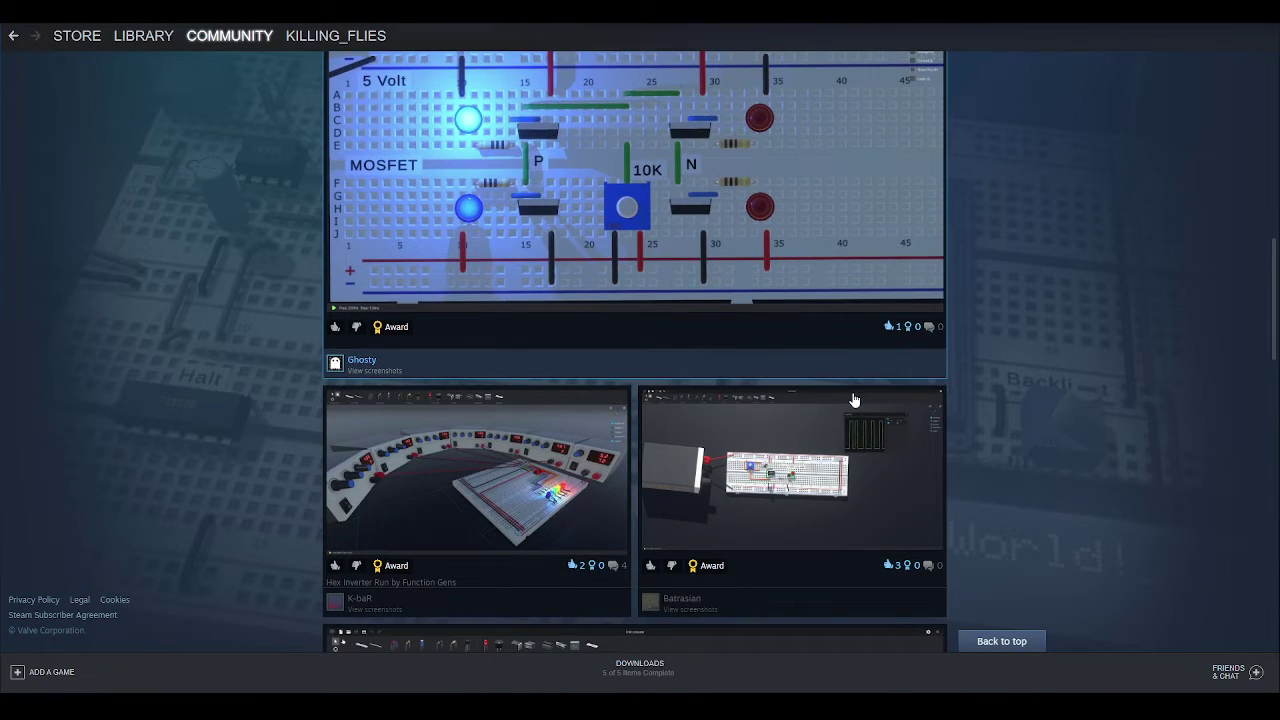
{"action": "scroll", "coordinate": [854, 400], "scroll_direction": "down", "scroll_amount": 3}
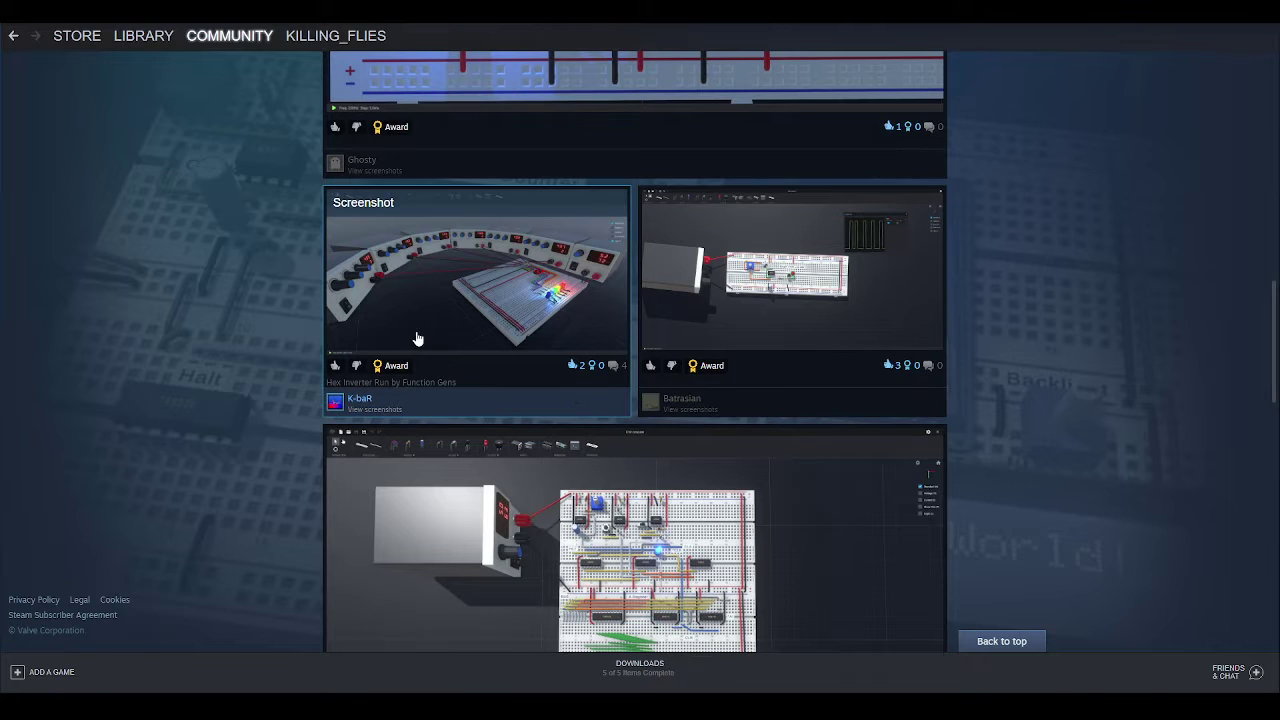
{"action": "left_click", "coordinate": [455, 296]}
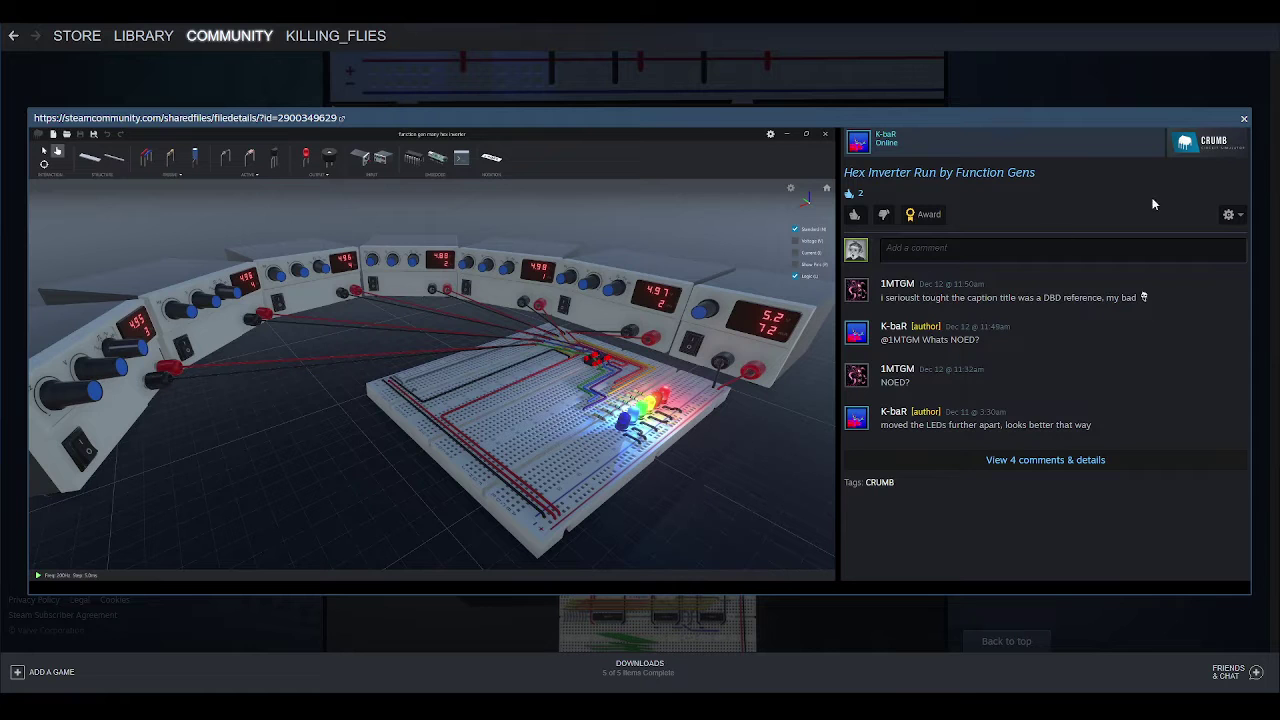
{"action": "left_click", "coordinate": [1245, 120]}
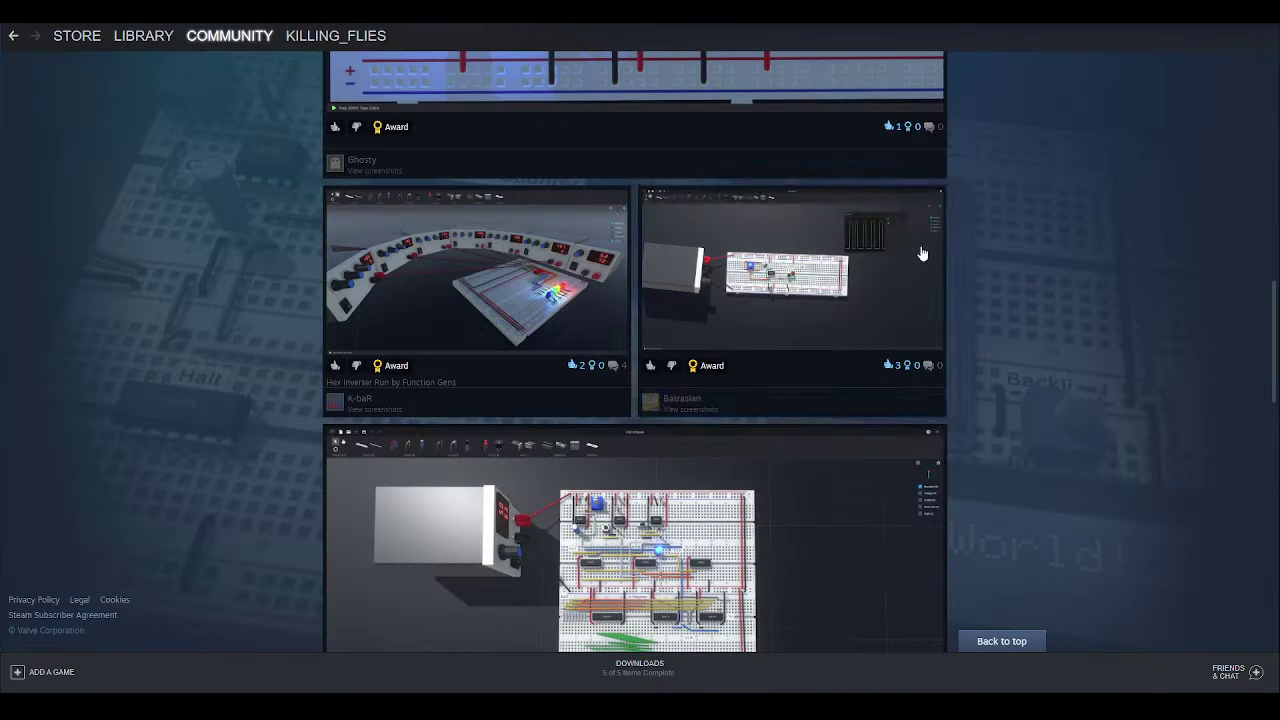
Step: Look at the 8 bit computer build further down the community screenshots, and open the "How to operate Arduino" screenshot
{"action": "scroll", "coordinate": [817, 414], "scroll_direction": "down", "scroll_amount": 2}
{"action": "scroll", "coordinate": [835, 428], "scroll_direction": "down", "scroll_amount": 1}
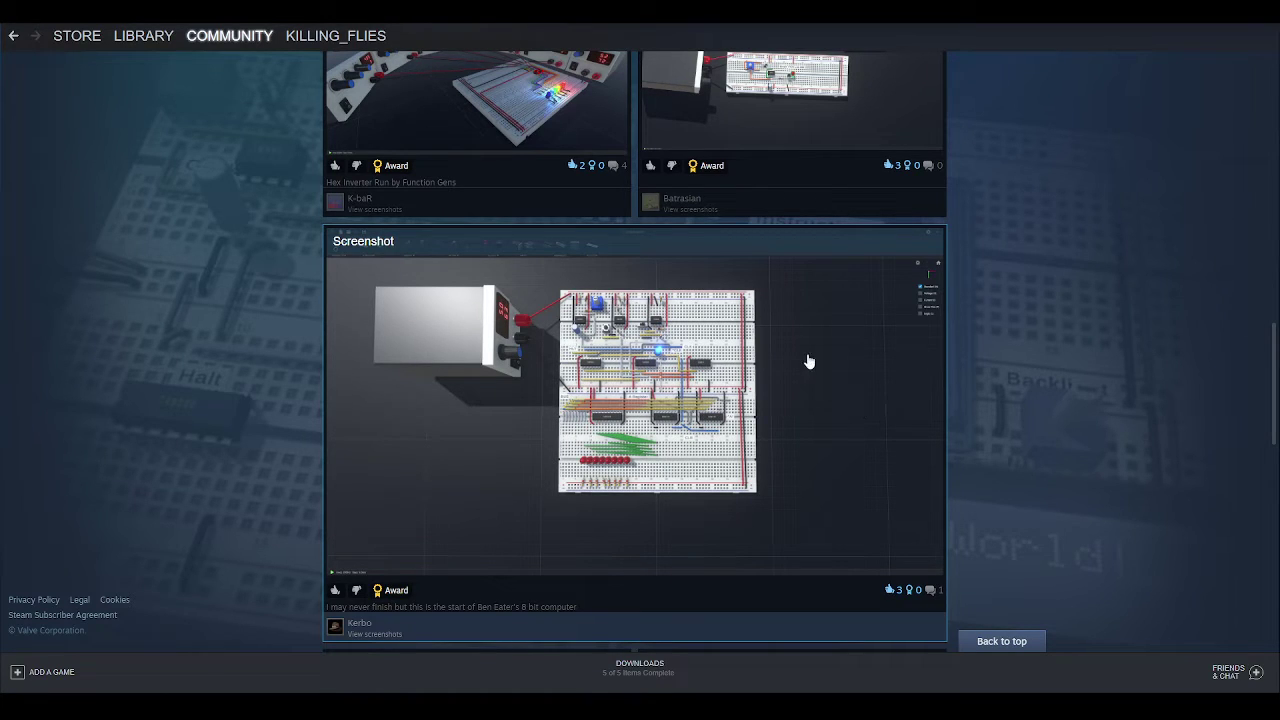
{"action": "scroll", "coordinate": [811, 414], "scroll_direction": "down", "scroll_amount": 4}
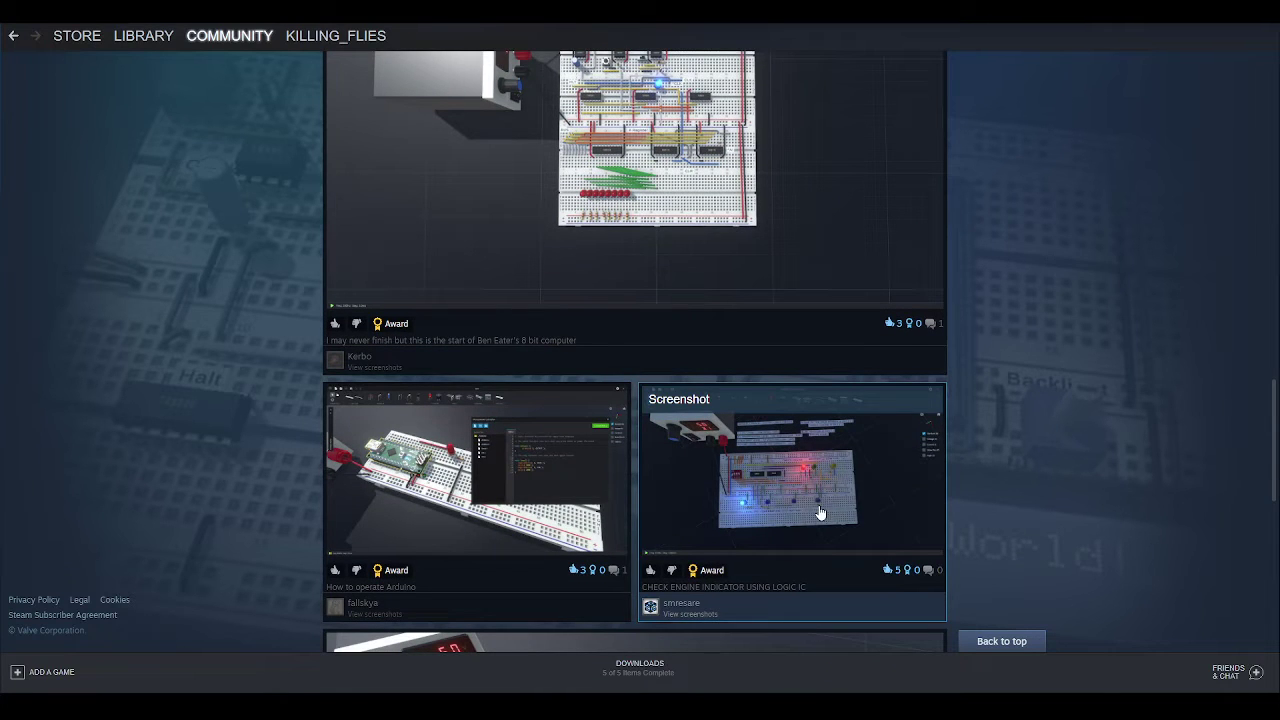
{"action": "scroll", "coordinate": [820, 513], "scroll_direction": "down", "scroll_amount": 1}
{"action": "left_click", "coordinate": [540, 410]}
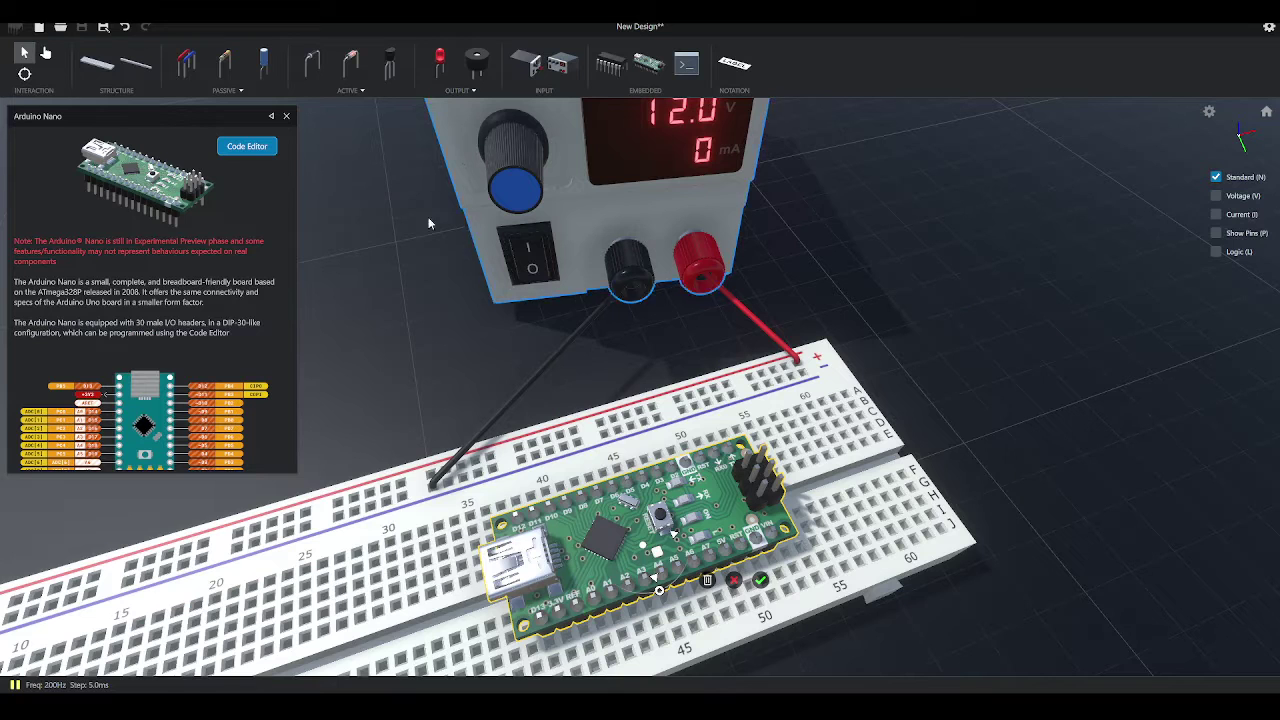
Step: Switch back to CRUMB and open the code editor for the selected Arduino Nano
{"action": "left_click", "coordinate": [246, 146]}
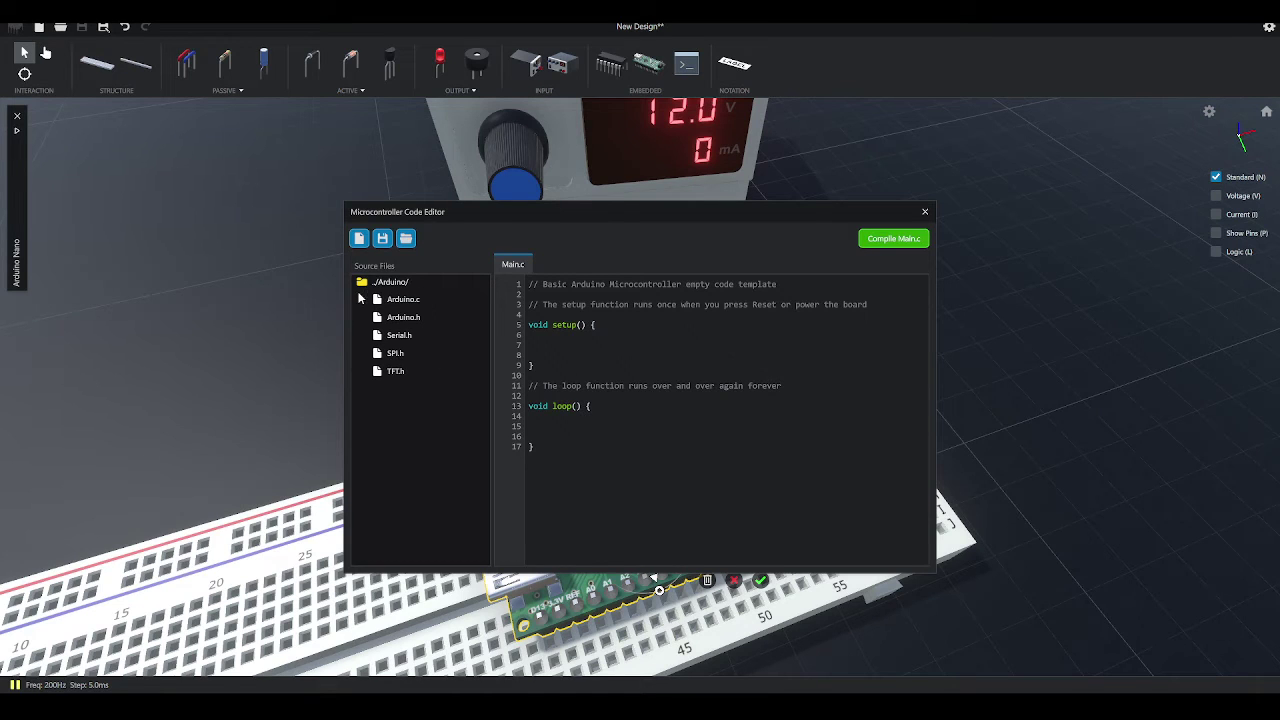